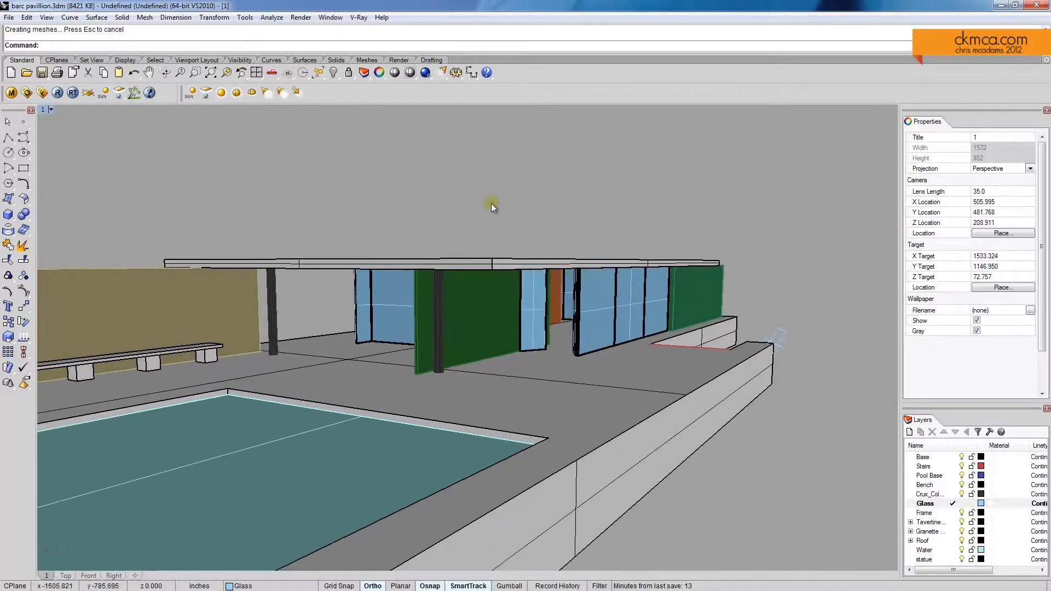
# Step: Delete the small stray object beside the far corner of the terrace wall
pyautogui.moveTo(618, 277); pyautogui.dragTo(515, 306, button='right')
pyautogui.scroll(4, 535, 308)
pyautogui.scroll(-5, 567, 305)
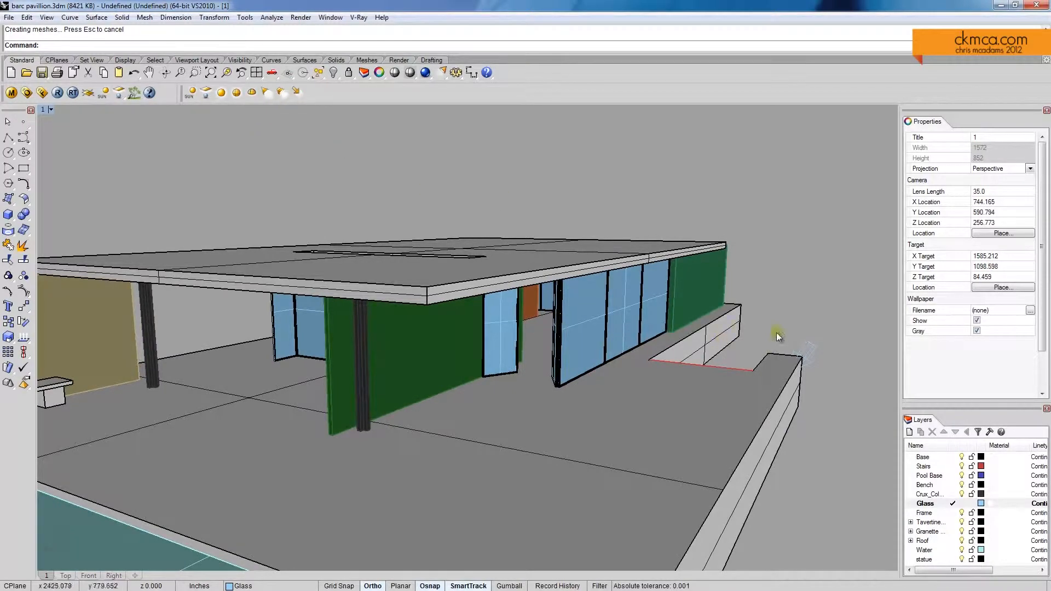
pyautogui.moveTo(292, 236); pyautogui.dragTo(722, 330, button='right')
pyautogui.scroll(-2, 528, 327)
pyautogui.scroll(4, 723, 333)
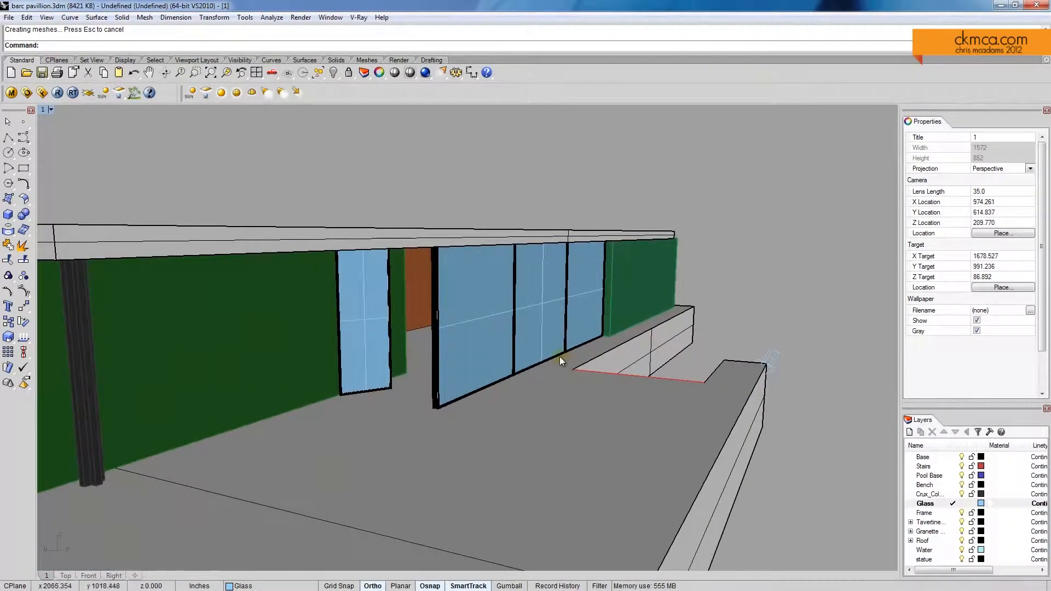
pyautogui.scroll(-6, 559, 357)
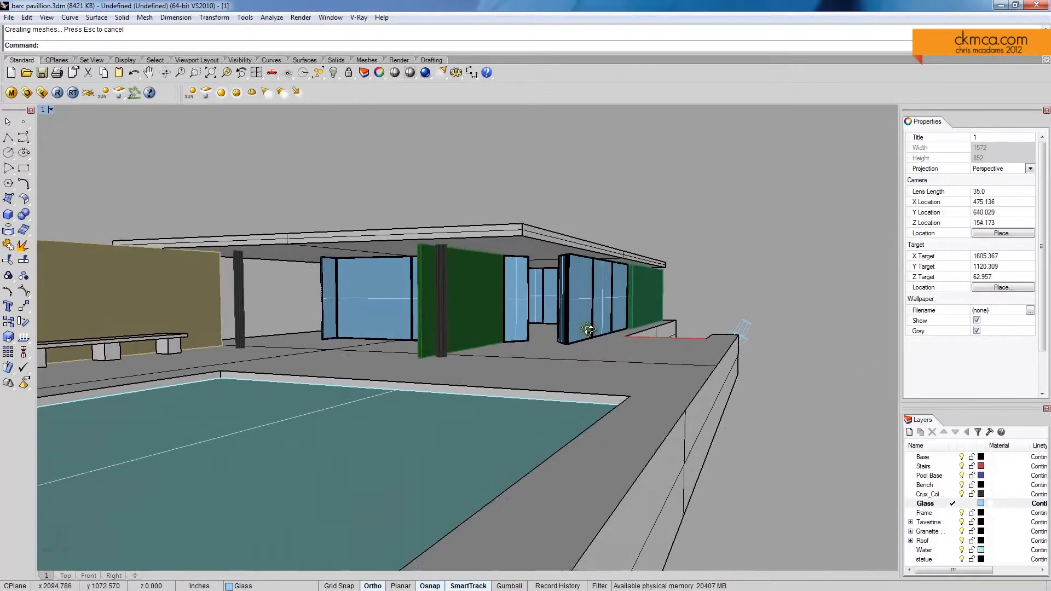
pyautogui.moveTo(589, 329); pyautogui.dragTo(567, 338, button='right')
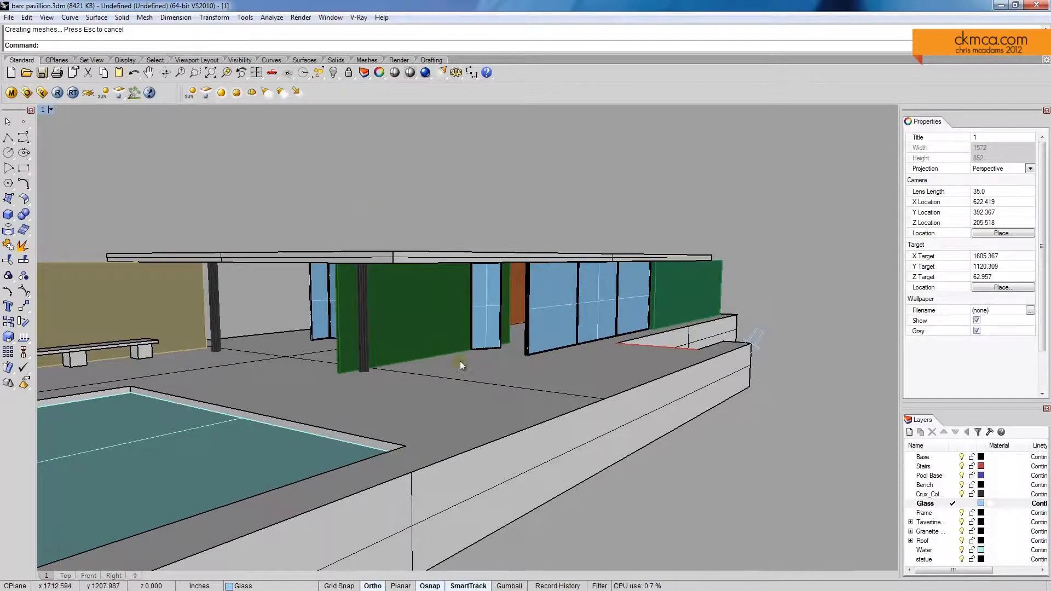
pyautogui.scroll(5, 776, 317)
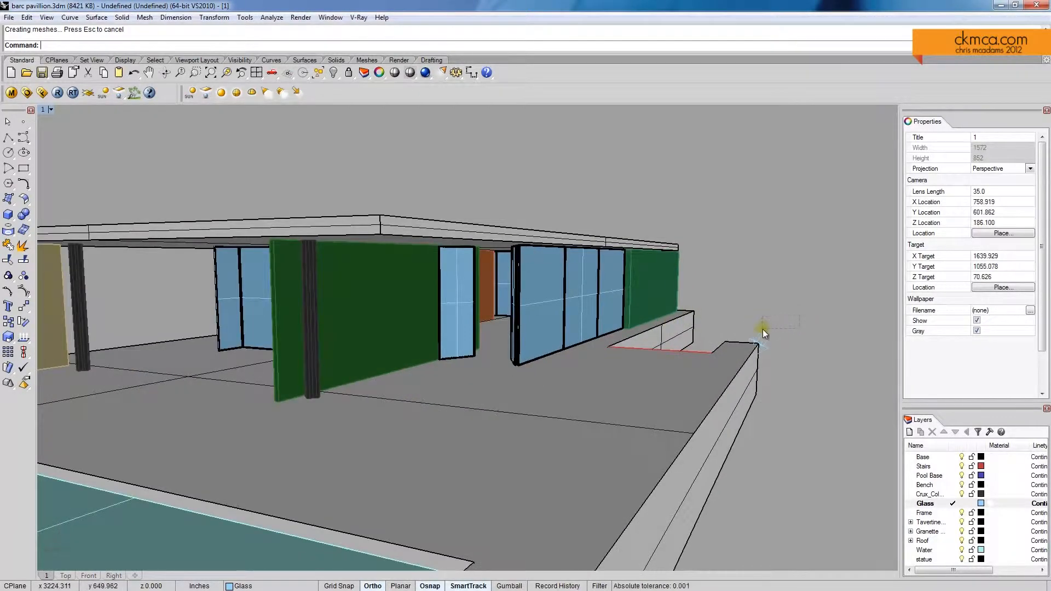
pyautogui.press('Delete')
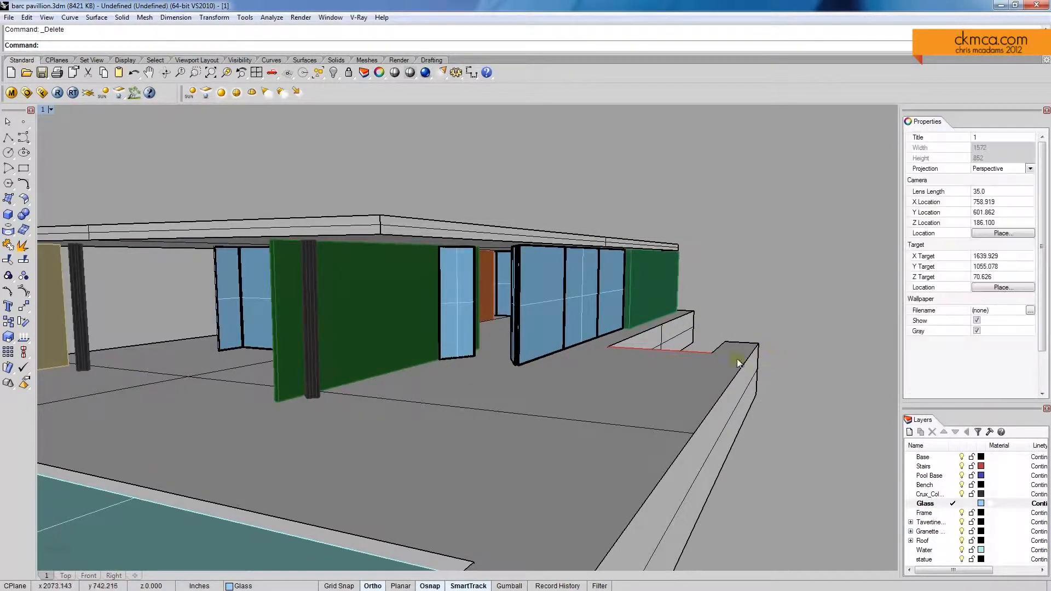
# Step: Select the two parallel glass surfaces of the large glazed wall inside the pavilion
pyautogui.moveTo(460, 363); pyautogui.dragTo(658, 383, button='right')
pyautogui.scroll(6, 510, 357)
pyautogui.moveTo(493, 357); pyautogui.dragTo(308, 287, button='right')
pyautogui.click(490, 320)
pyautogui.scroll(5, 490, 320)
pyautogui.scroll(4, 332, 303)
pyautogui.keyDown('shift'); pyautogui.click(317, 292); pyautogui.keyUp('shift')
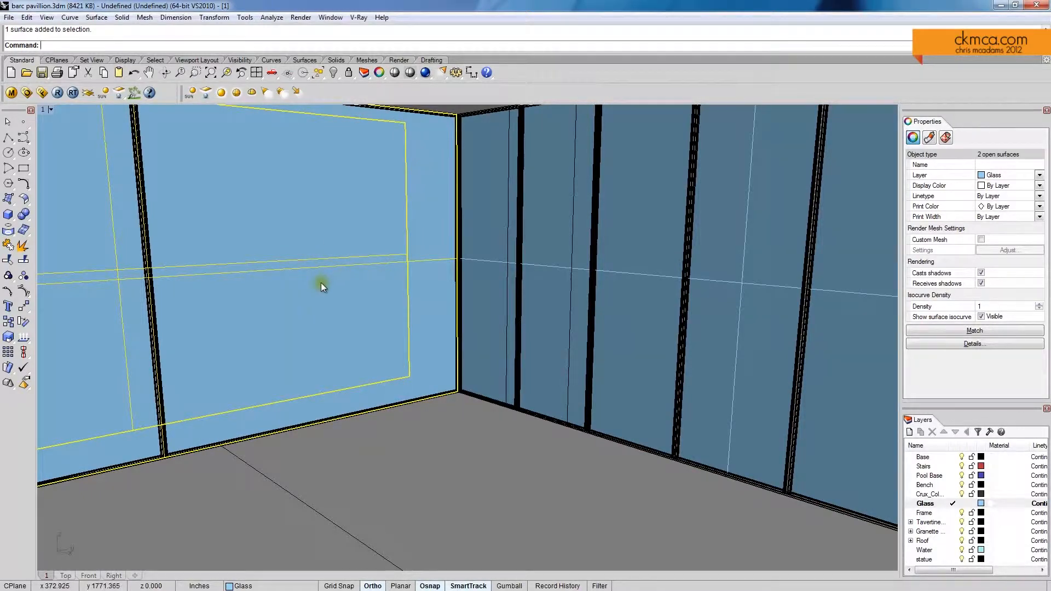
# Step: Duplicate the Glass material in the V-Ray Material Editor
pyautogui.click(11, 94)
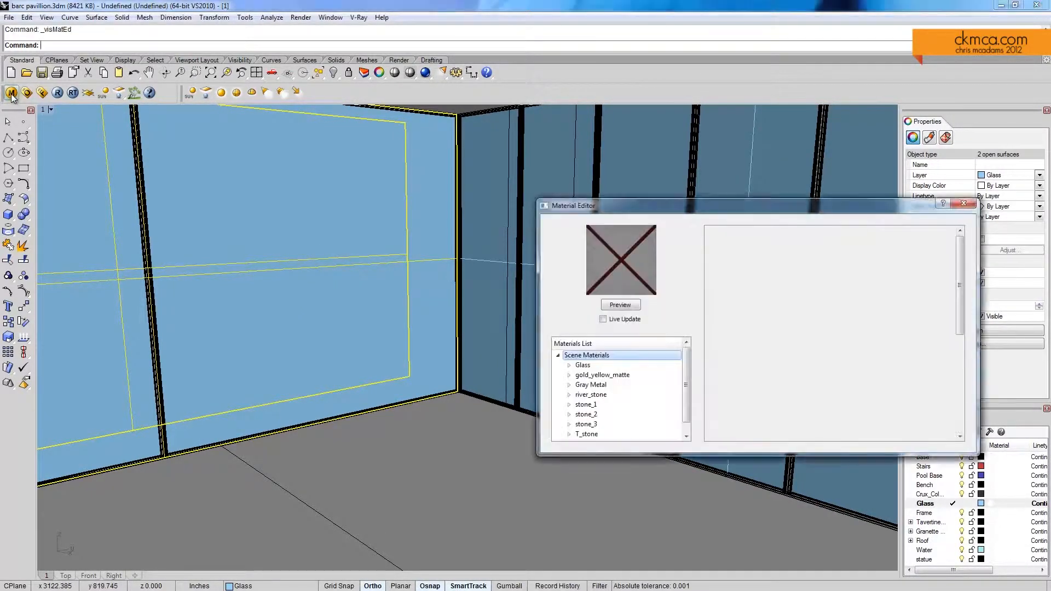
pyautogui.moveTo(657, 208); pyautogui.dragTo(458, 192)
pyautogui.scroll(-1, 448, 347)
pyautogui.rightClick(392, 344)
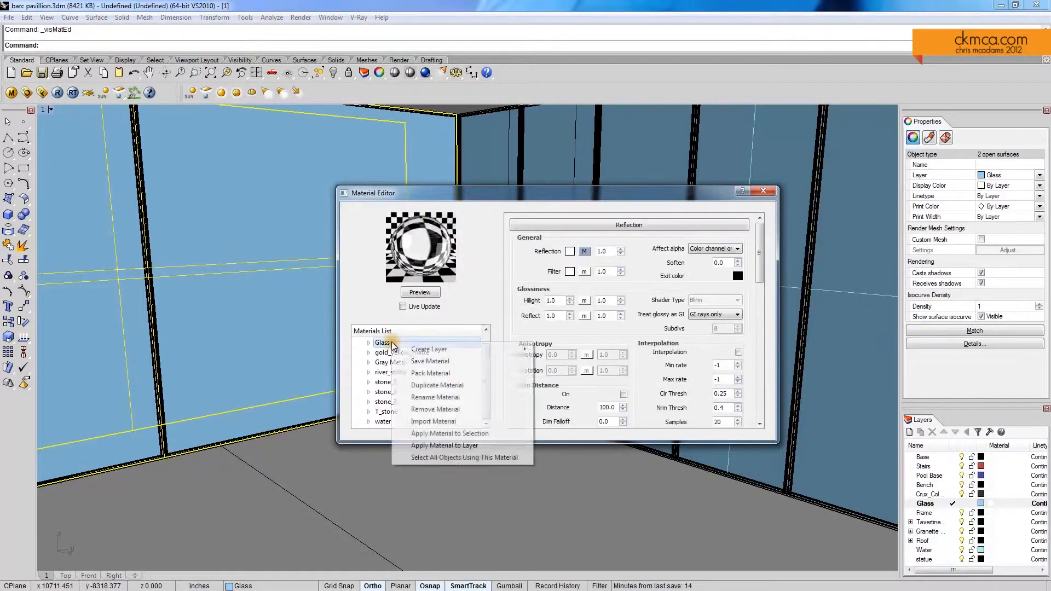
pyautogui.click(457, 387)
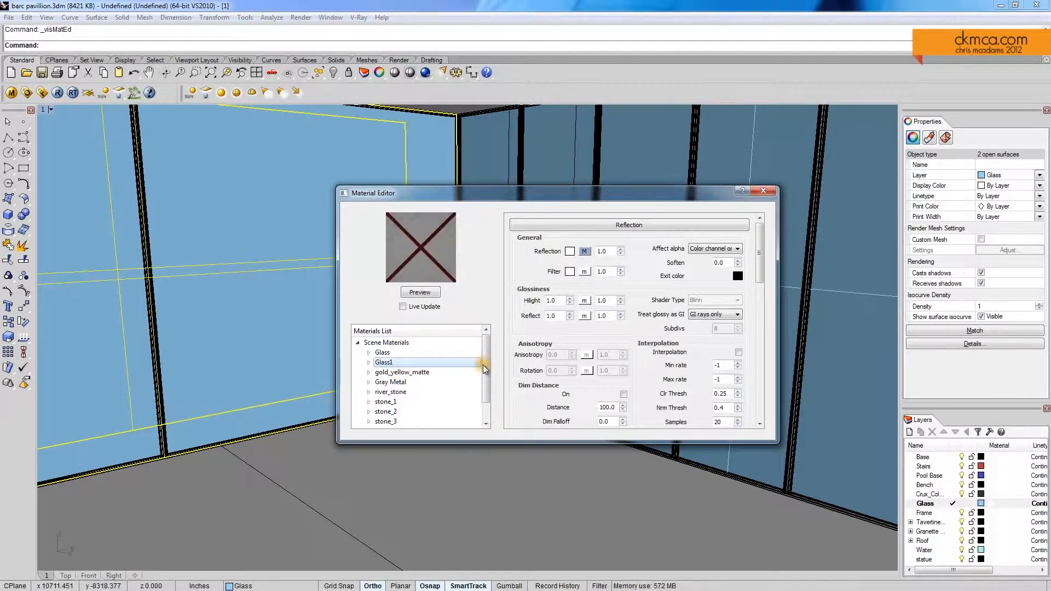
# Step: Rename the duplicated material Glass1 as FROSTED GLASS
pyautogui.rightClick(391, 366)
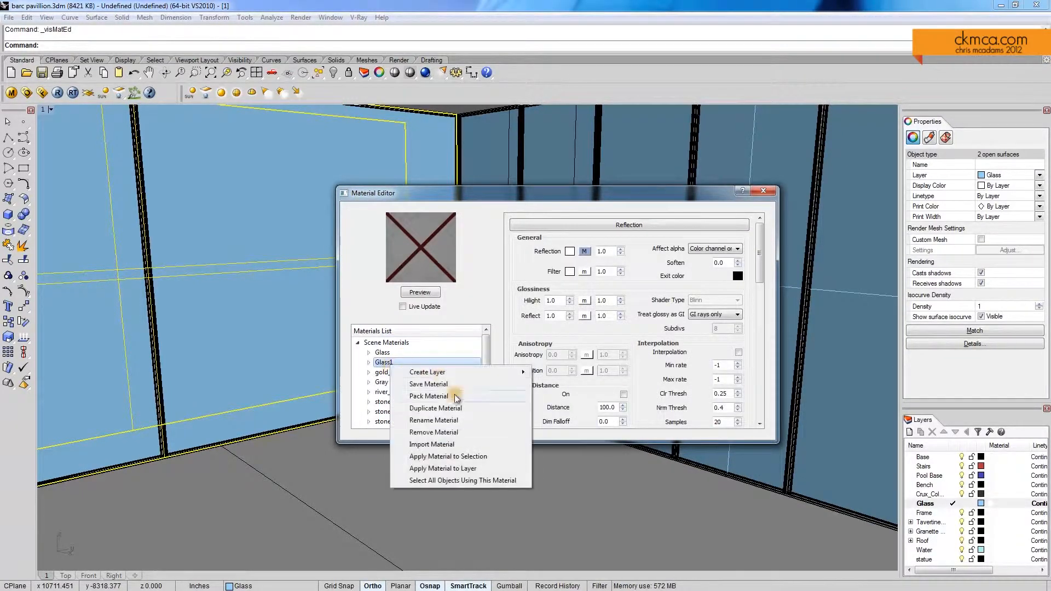
pyautogui.click(454, 423)
pyautogui.write('FROS')
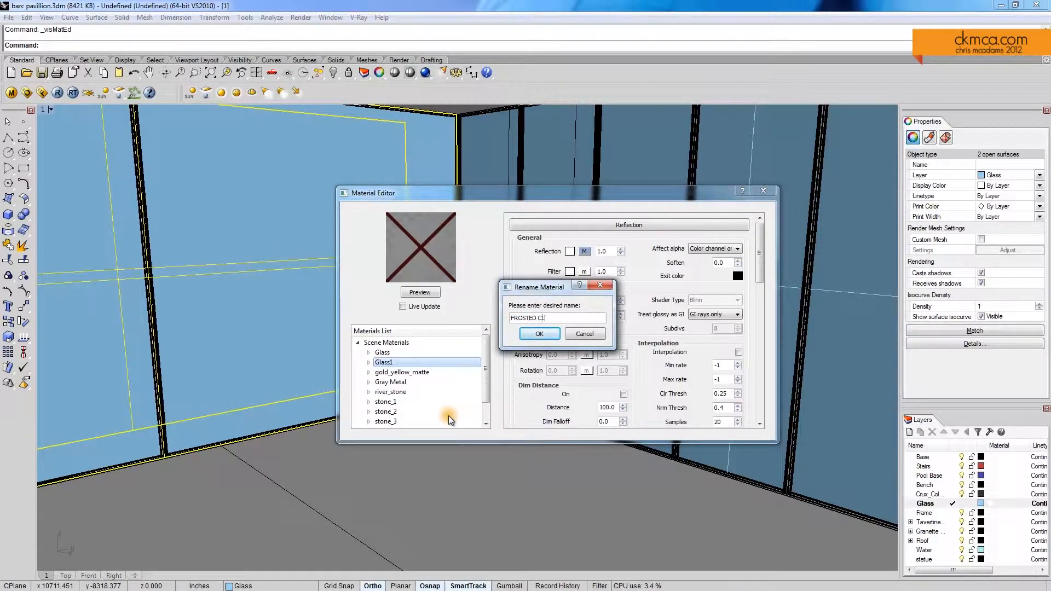
pyautogui.write('TED GLASS')
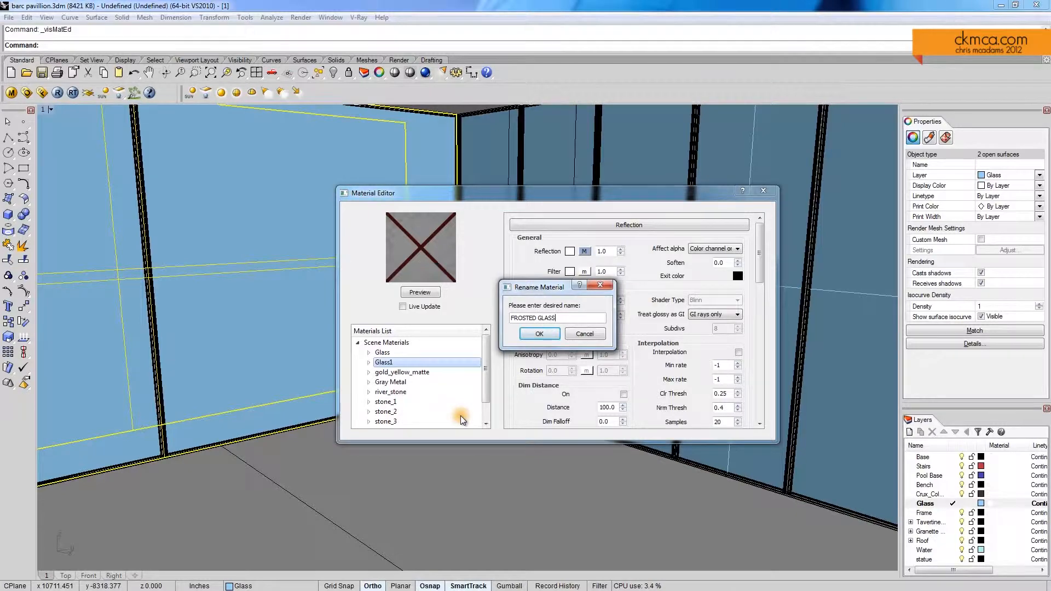
pyautogui.click(540, 333)
# Step: Set the diffuse transparency colour of FROSTED GLASS to a medium gray and refresh the material preview
pyautogui.moveTo(761, 265); pyautogui.dragTo(760, 300)
pyautogui.click(683, 333)
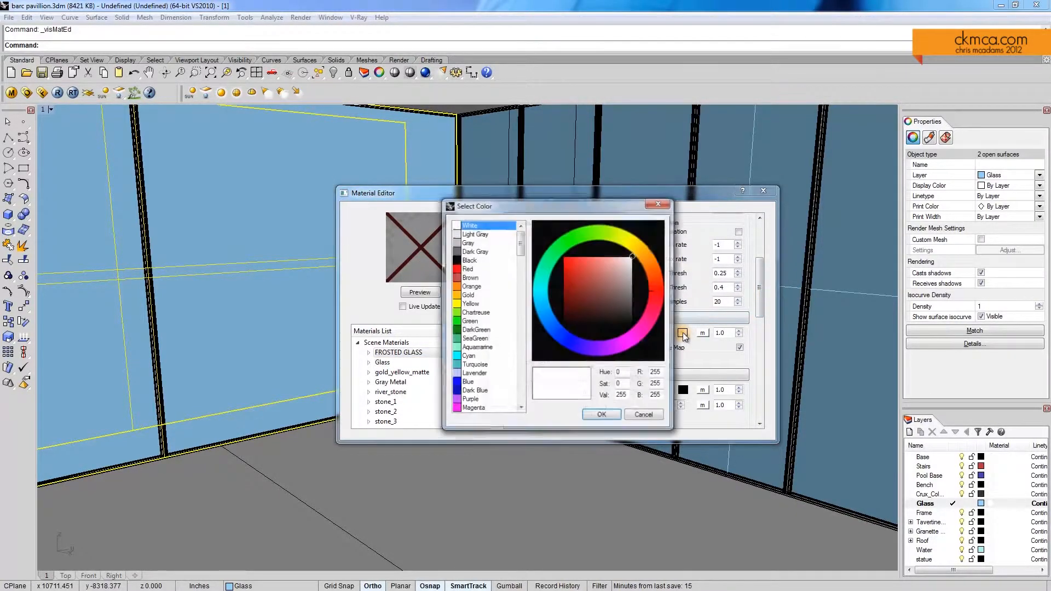
pyautogui.click(603, 416)
pyautogui.click(421, 293)
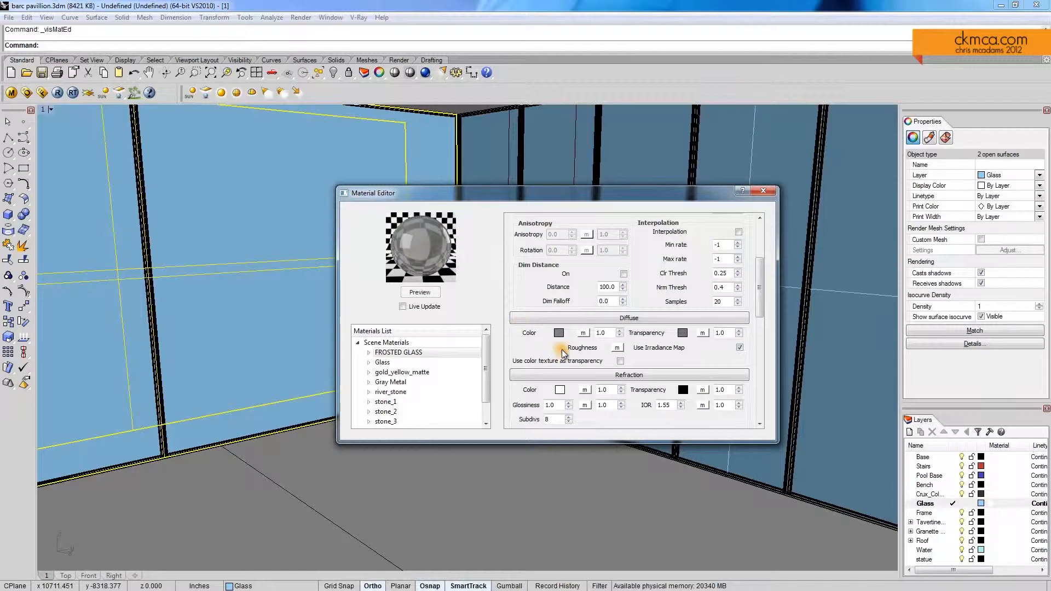
# Step: Set the diffuse colour of FROSTED GLASS to white (255, 255, 255) and refresh the material preview
pyautogui.click(559, 389)
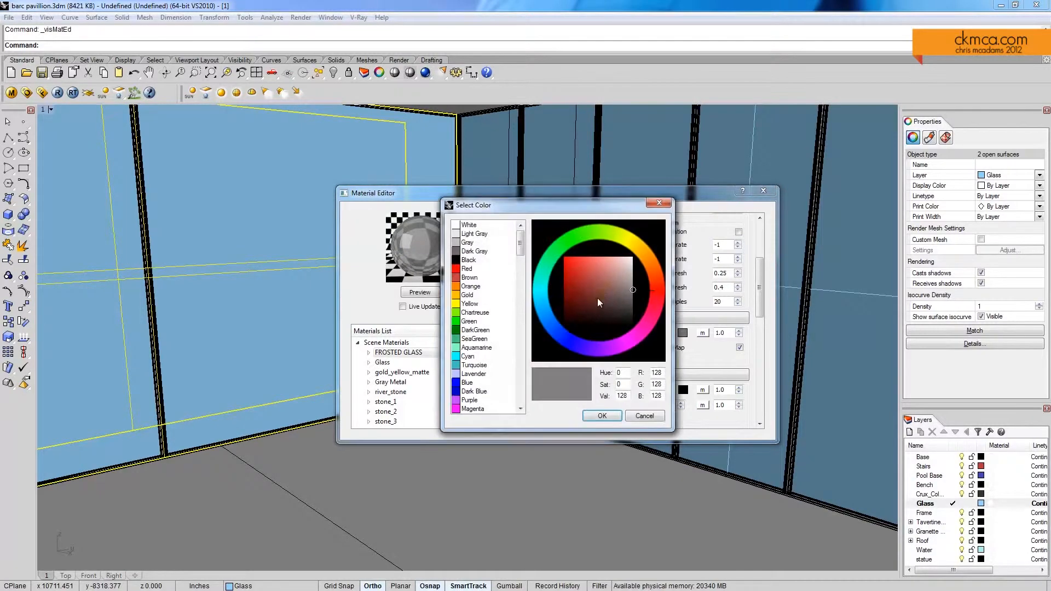
pyautogui.click(602, 416)
pyautogui.click(414, 294)
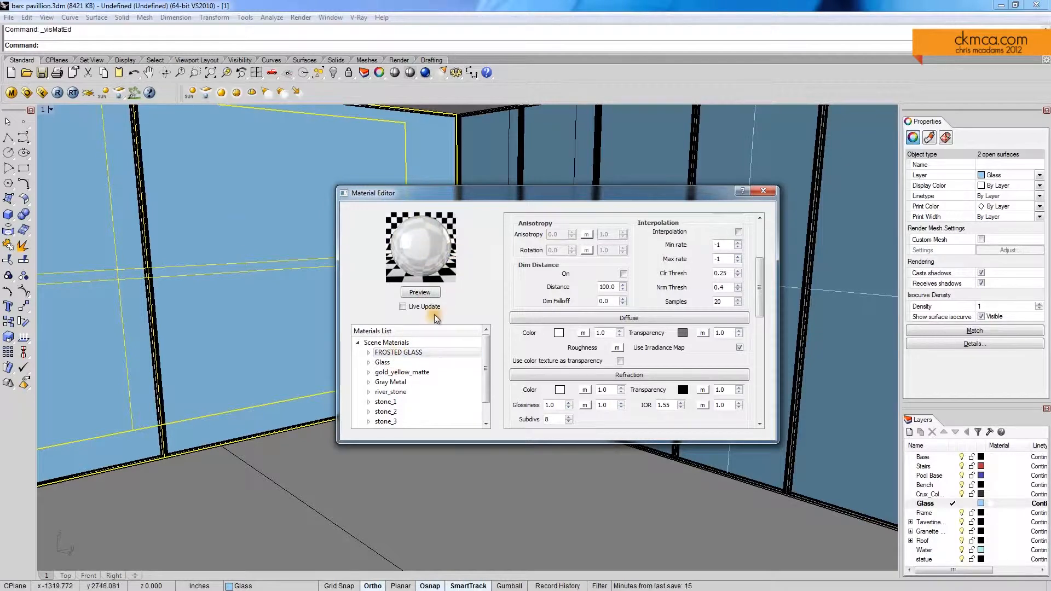
# Step: Apply the FROSTED GLASS material to the two selected glass surfaces and close the Material Editor
pyautogui.rightClick(411, 353)
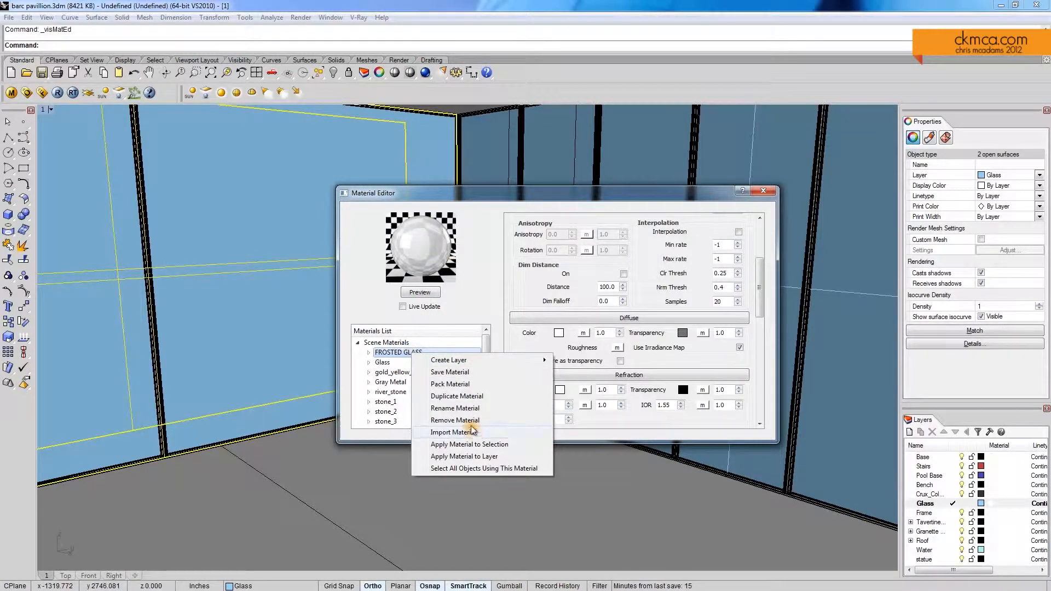
pyautogui.click(495, 445)
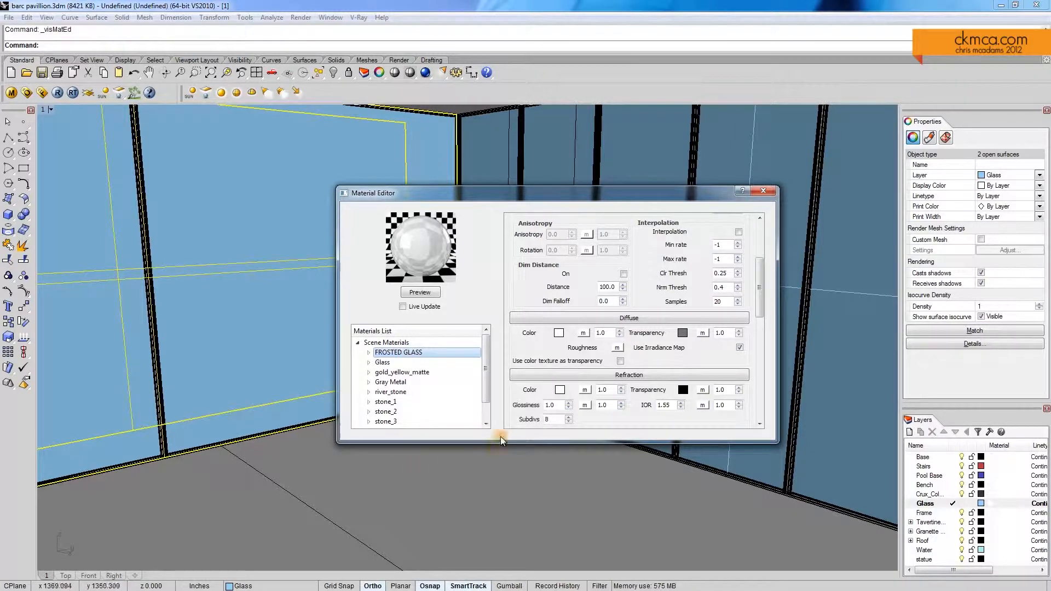
pyautogui.click(762, 191)
# Step: Frame a perspective looking past the bench wall and pool toward the selected glass wall
pyautogui.scroll(-10, 521, 265)
pyautogui.scroll(-6, 517, 271)
pyautogui.moveTo(424, 278); pyautogui.dragTo(536, 281, button='right')
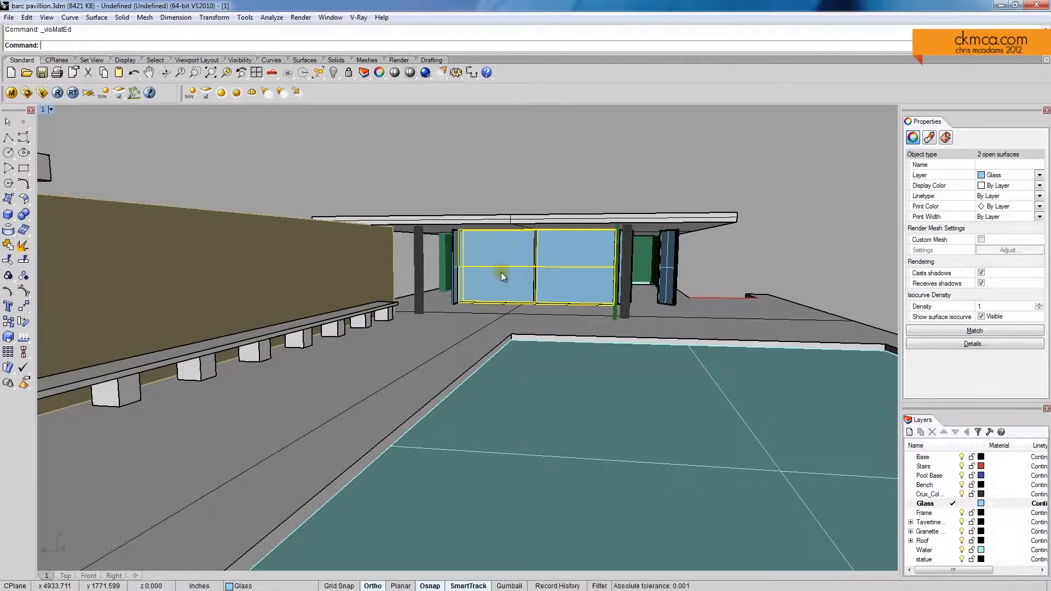
pyautogui.keyDown('shift'); pyautogui.moveTo(502, 272); pyautogui.dragTo(559, 267, button='right'); pyautogui.keyUp('shift')
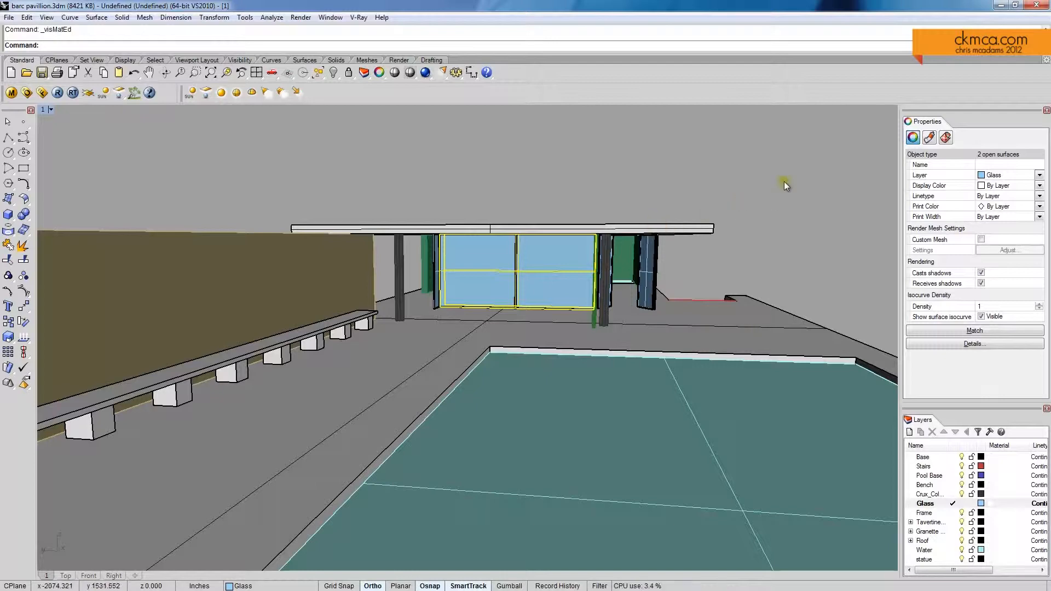
pyautogui.moveTo(419, 268); pyautogui.dragTo(442, 277, button='right')
pyautogui.moveTo(343, 230); pyautogui.dragTo(349, 232, button='right')
pyautogui.keyDown('shift'); pyautogui.moveTo(486, 296); pyautogui.dragTo(467, 291, button='right'); pyautogui.keyUp('shift')
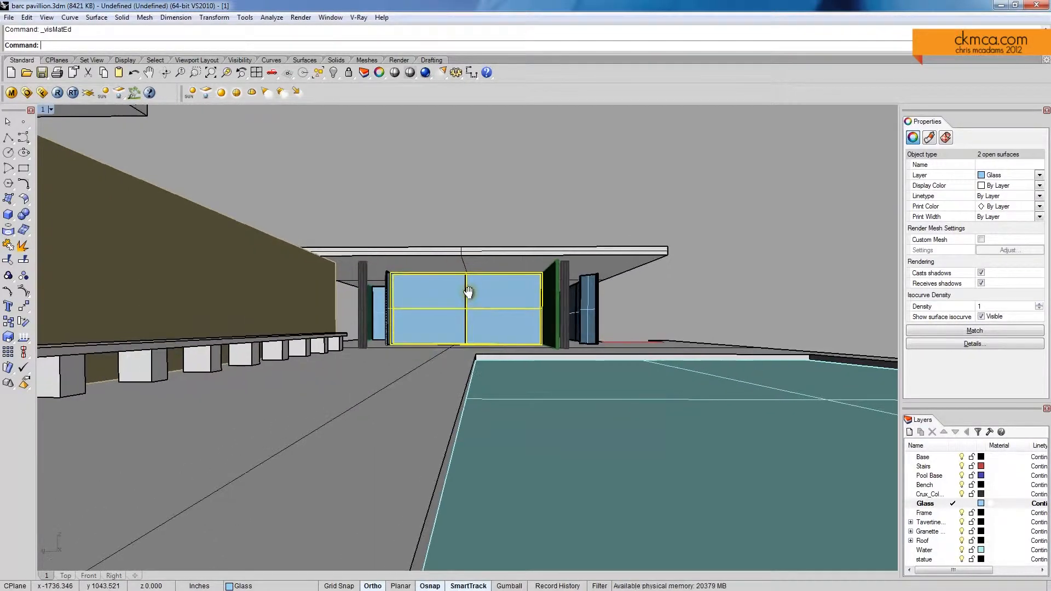
# Step: Set the perspective viewport's camera lens length to 24 mm
pyautogui.click(46, 112)
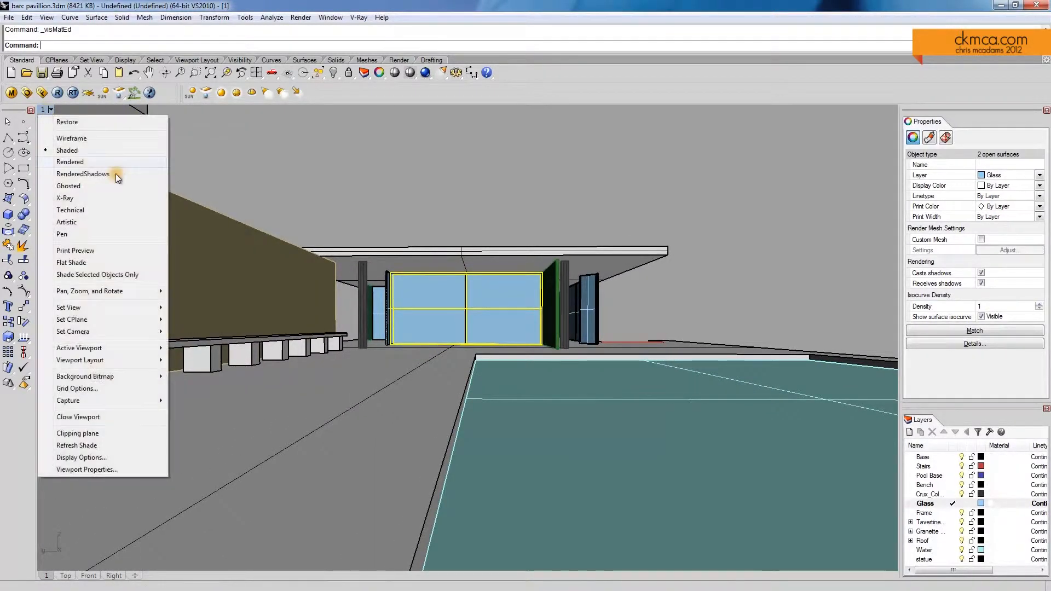
pyautogui.click(128, 465)
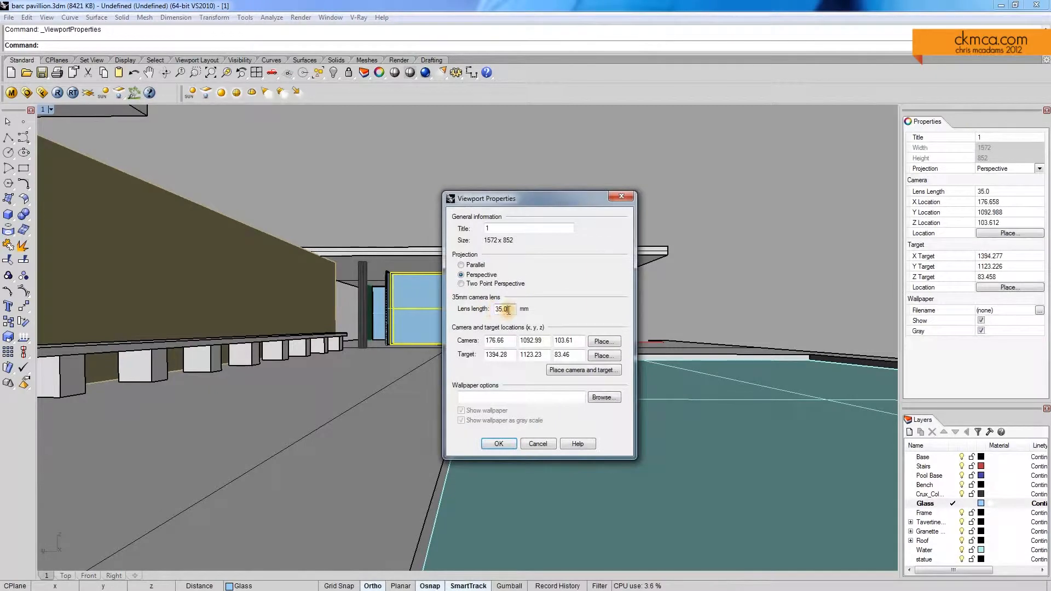
pyautogui.moveTo(509, 309); pyautogui.dragTo(499, 310)
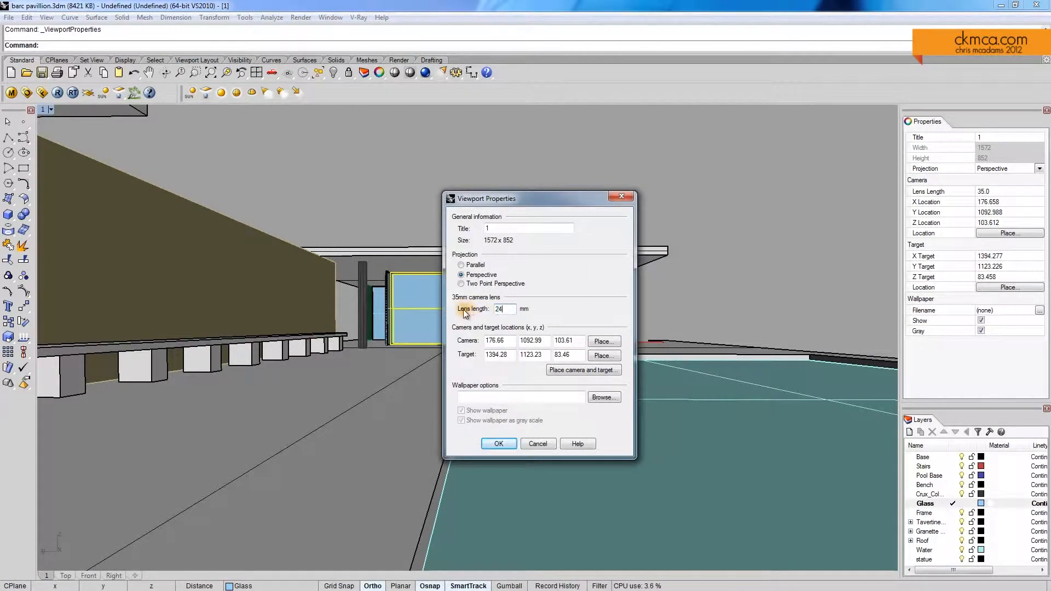
pyautogui.write('24')
pyautogui.click(498, 444)
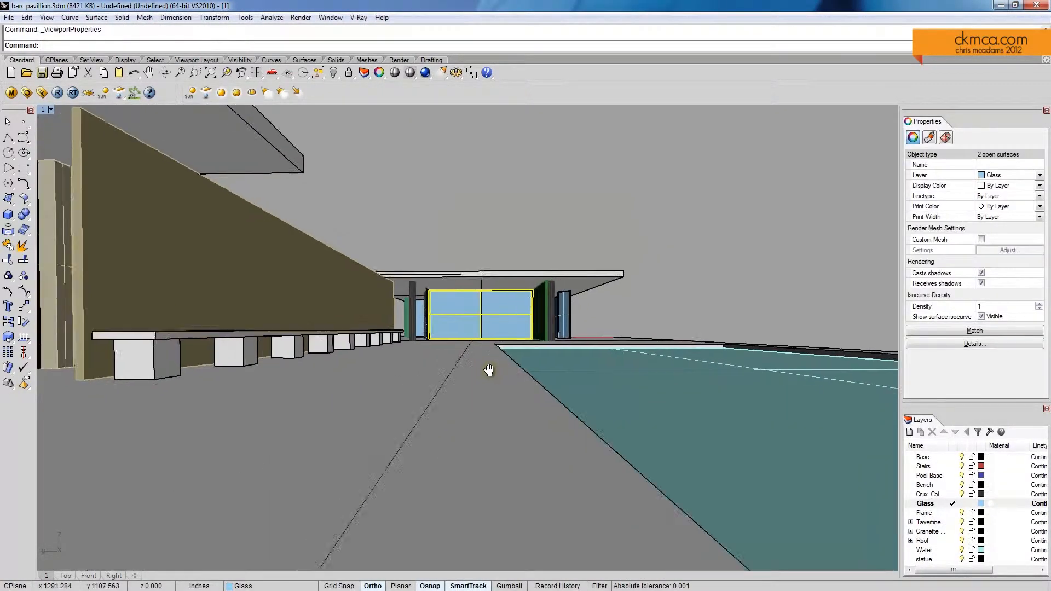
# Step: Frame the wide view along the bench wall and pool with nothing selected, and save it as named view 2
pyautogui.scroll(-2, 504, 372)
pyautogui.scroll(1, 505, 368)
pyautogui.moveTo(505, 368)
pyautogui.keyDown('shift'); pyautogui.mouseDown(button='right')
pyautogui.moveTo(475, 365)
pyautogui.moveTo(492, 363)
pyautogui.mouseUp(button='right'); pyautogui.keyUp('shift')
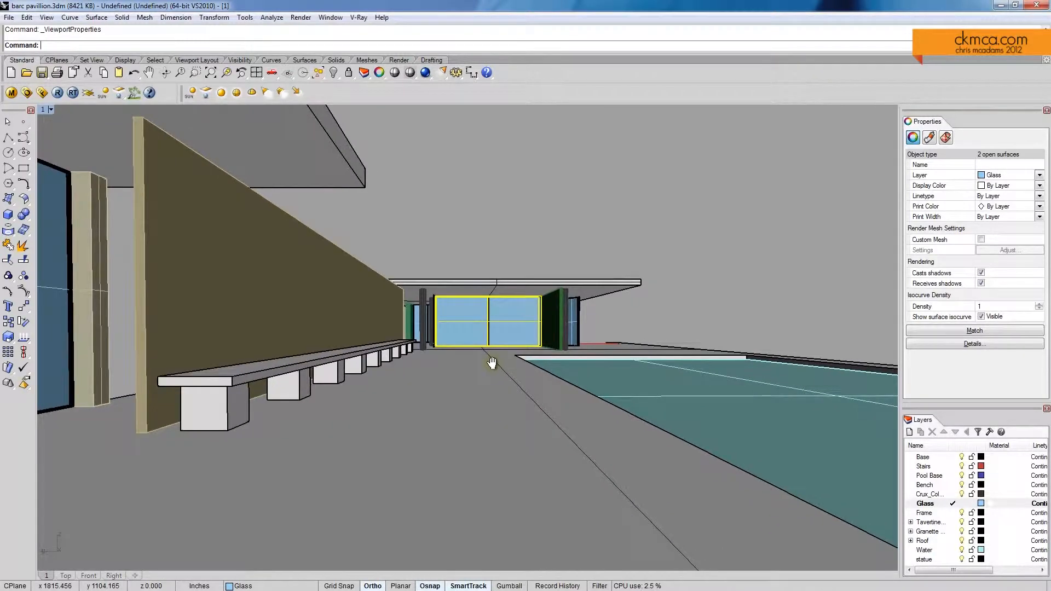
pyautogui.click(463, 222)
pyautogui.click(51, 109)
pyautogui.moveTo(137, 307)
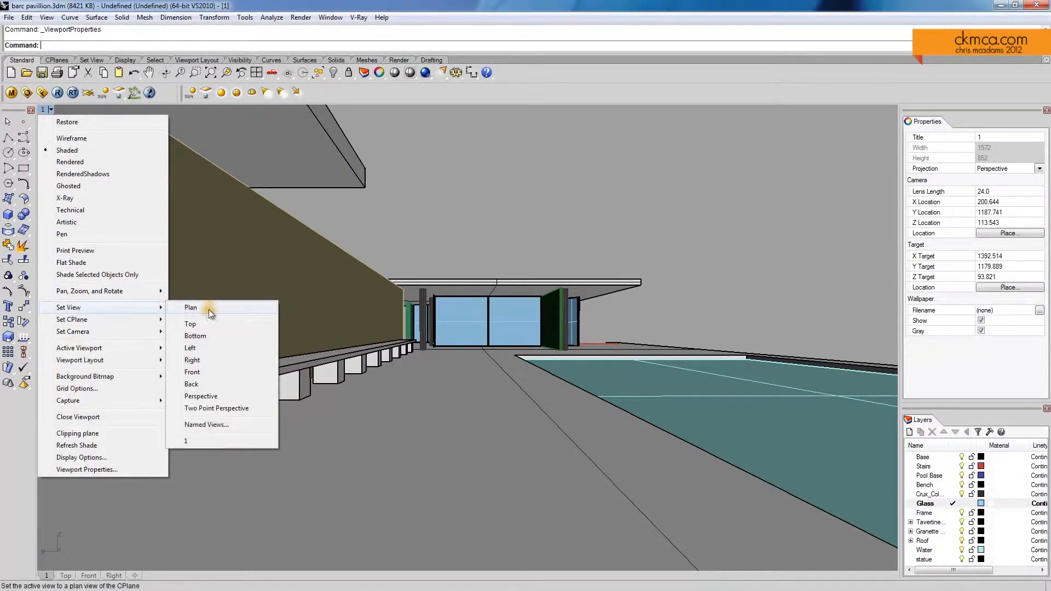
pyautogui.click(207, 424)
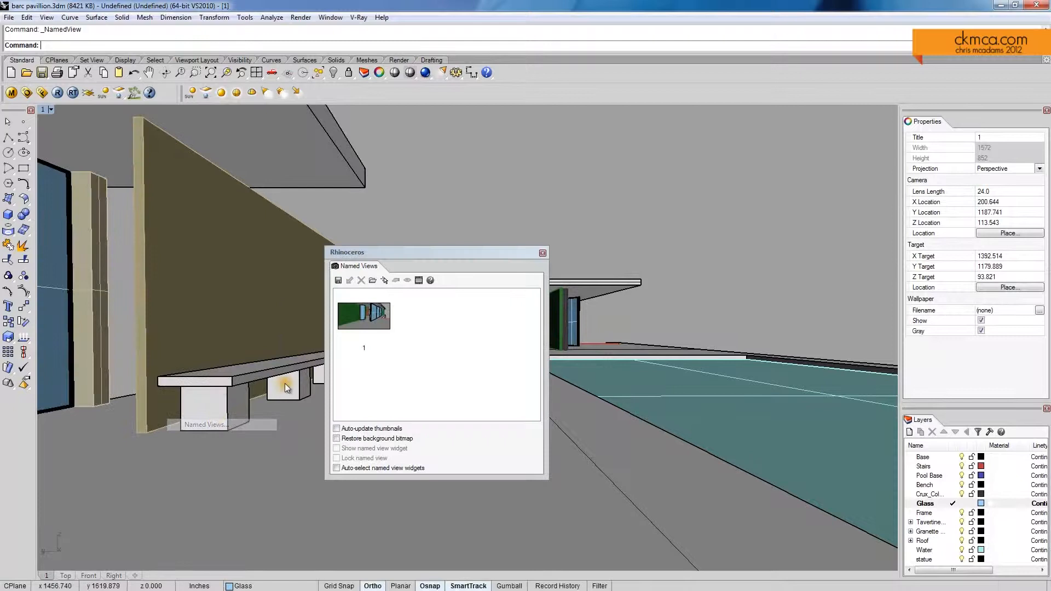
pyautogui.click(339, 281)
pyautogui.click(511, 317)
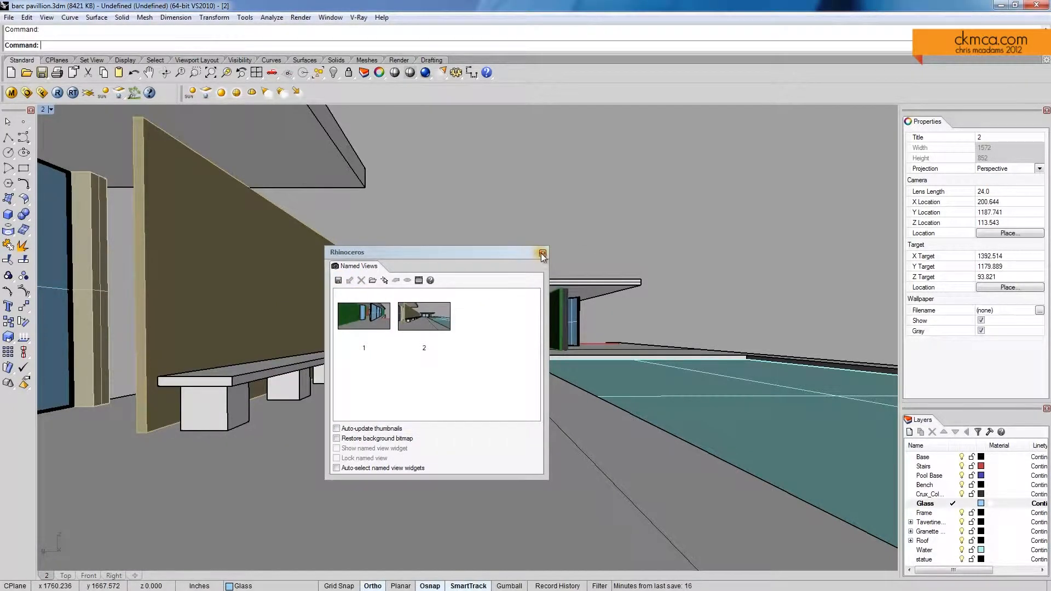
pyautogui.click(542, 253)
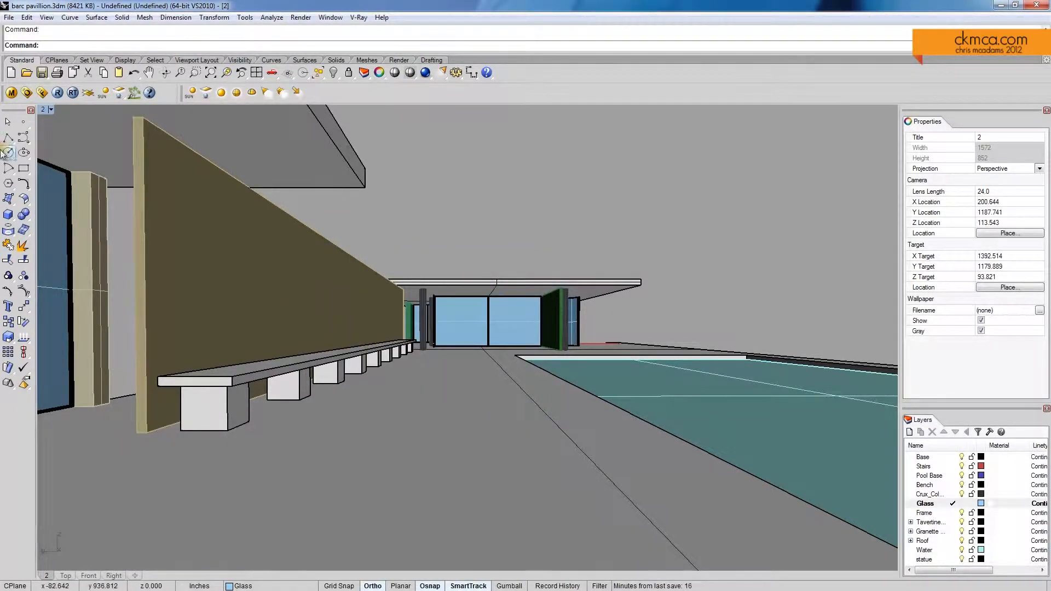
# Step: Load DH041LP.hdr as a TexBitmap texture for the V-Ray environment's GI skylight and preview it
pyautogui.click(26, 94)
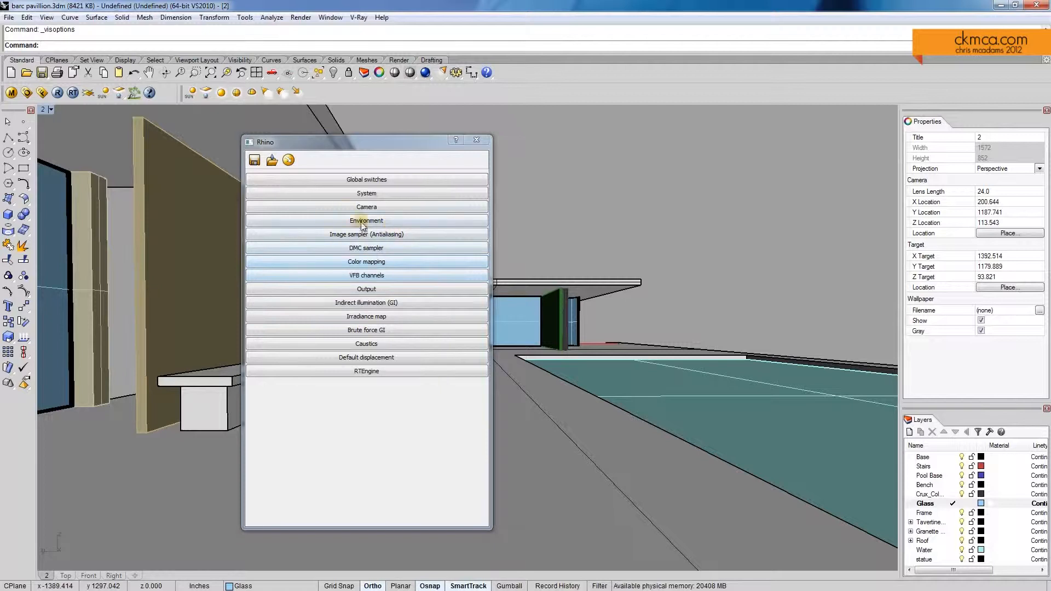
pyautogui.click(378, 223)
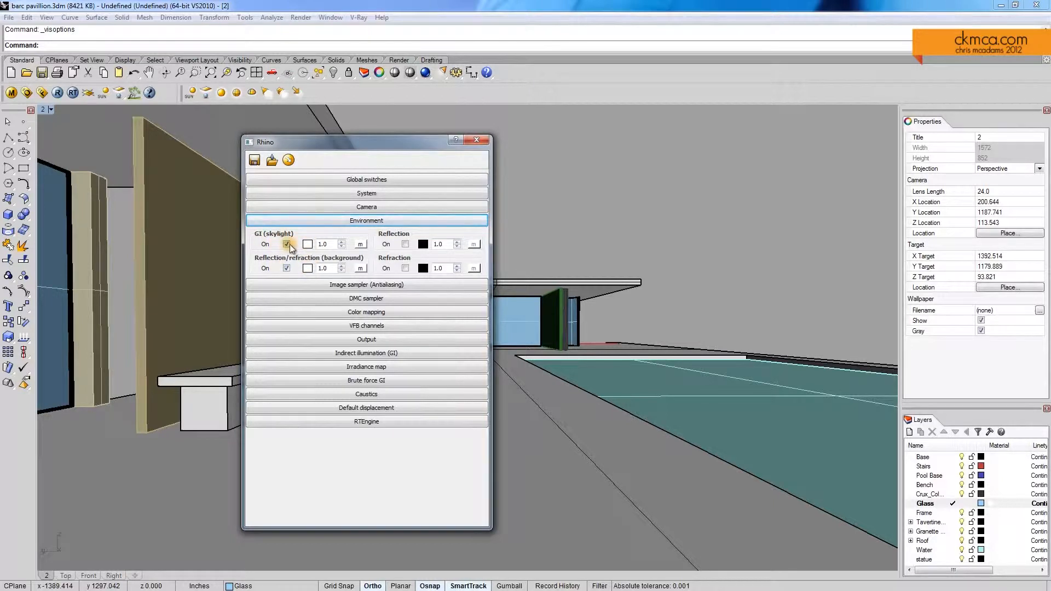
pyautogui.click(361, 245)
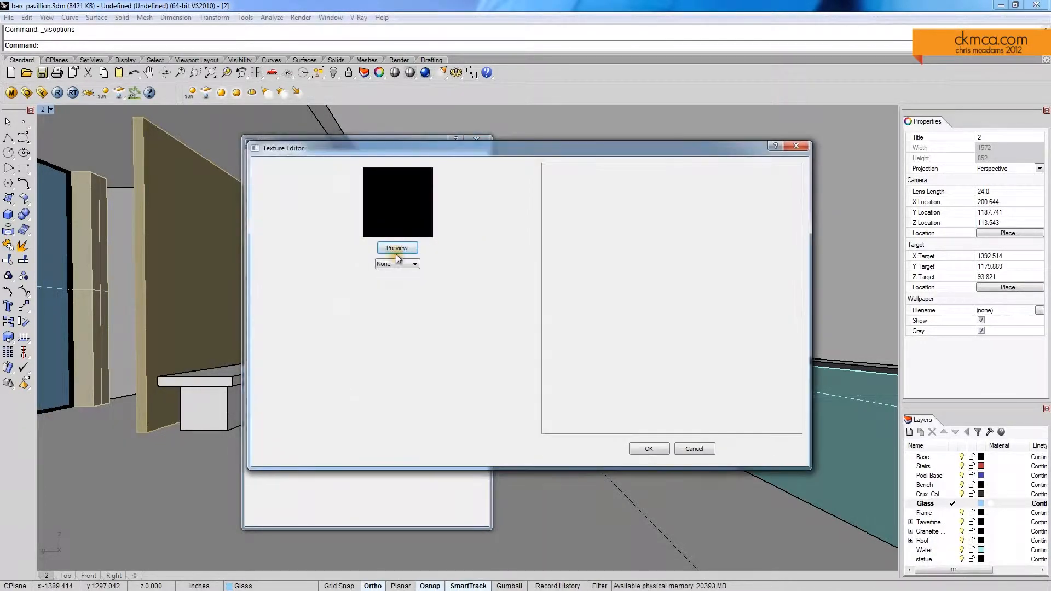
pyautogui.click(414, 265)
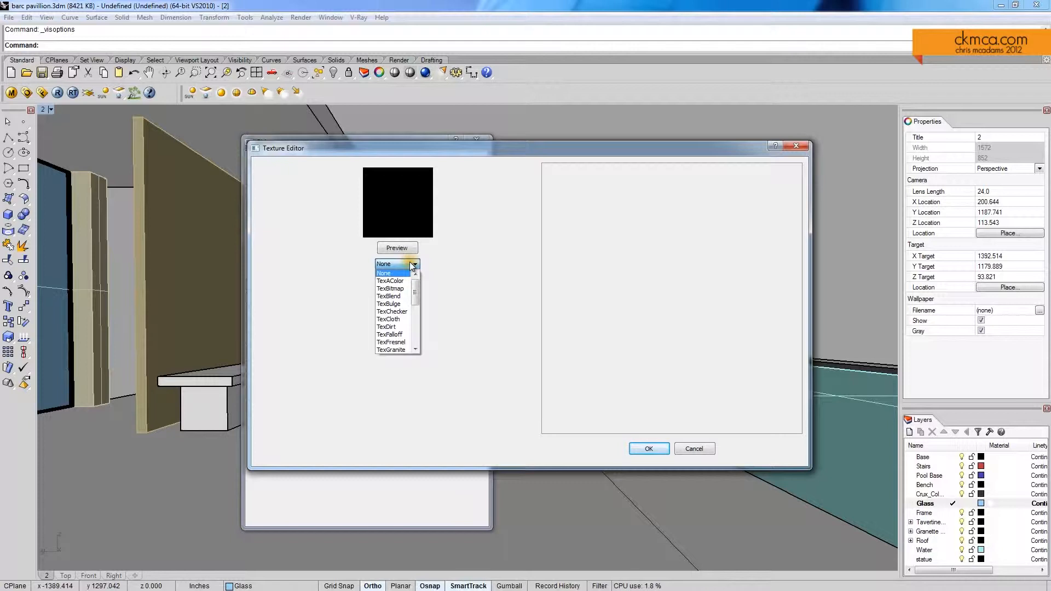
pyautogui.click(399, 289)
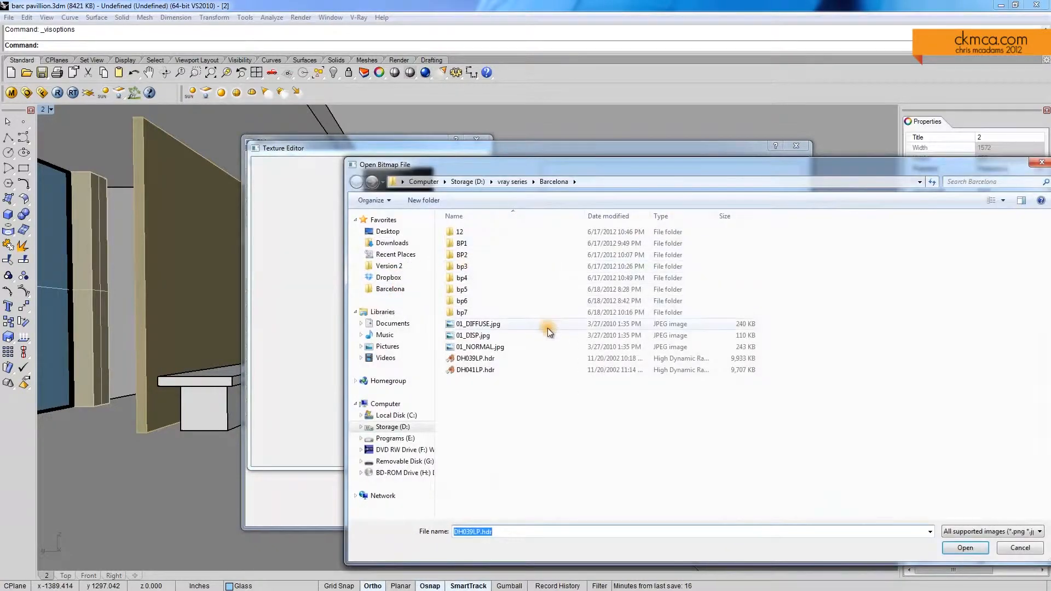
pyautogui.click(523, 359)
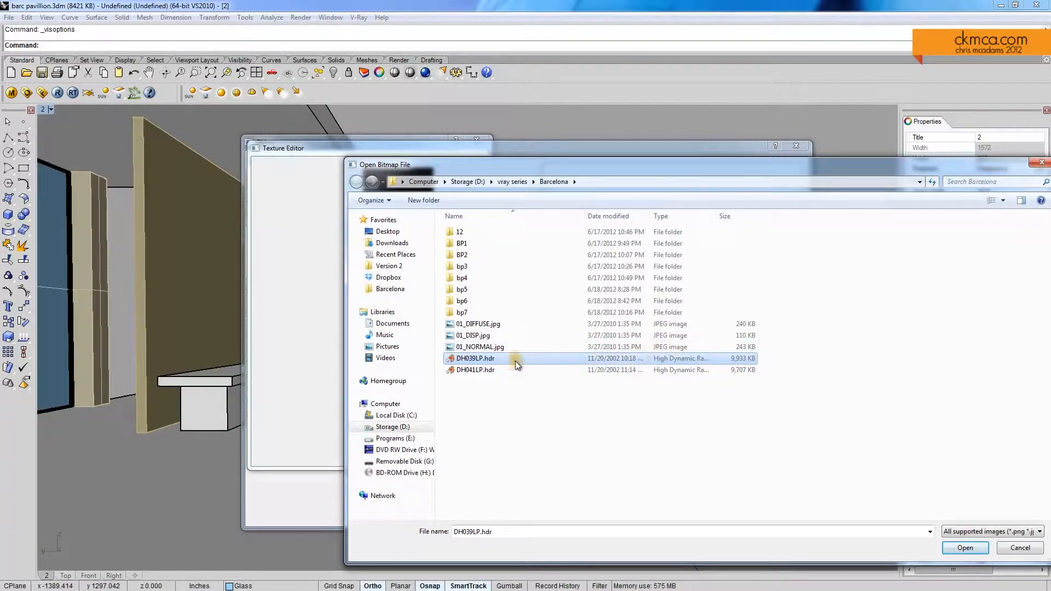
pyautogui.click(481, 372)
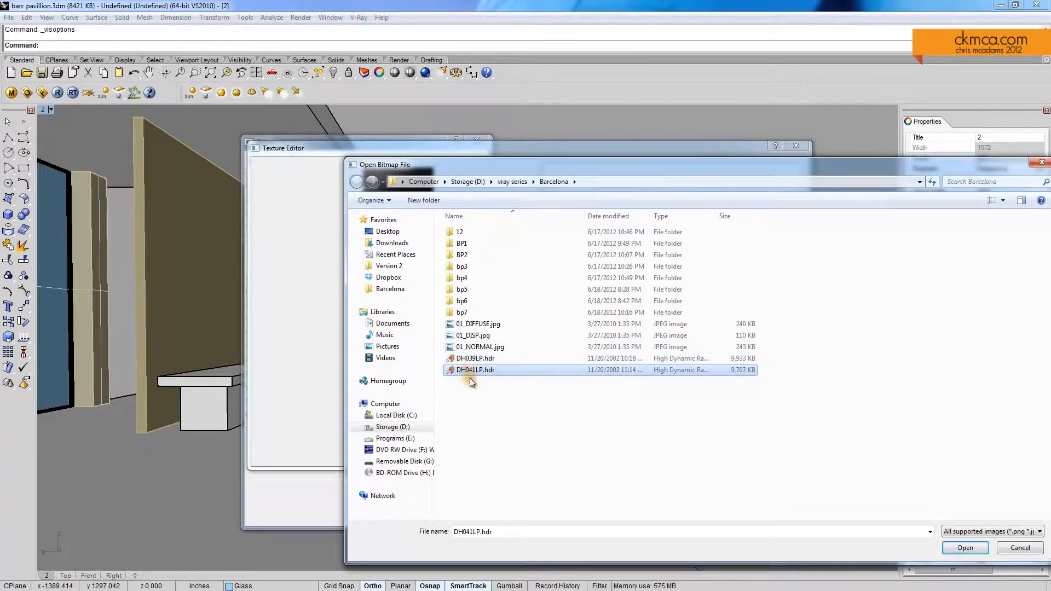
pyautogui.click(963, 547)
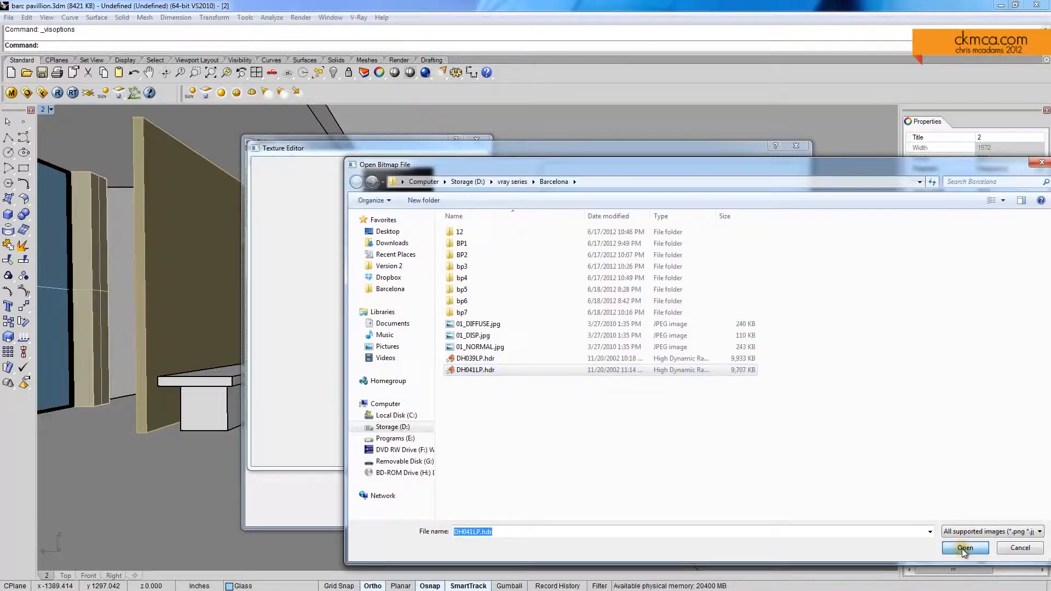
pyautogui.click(396, 249)
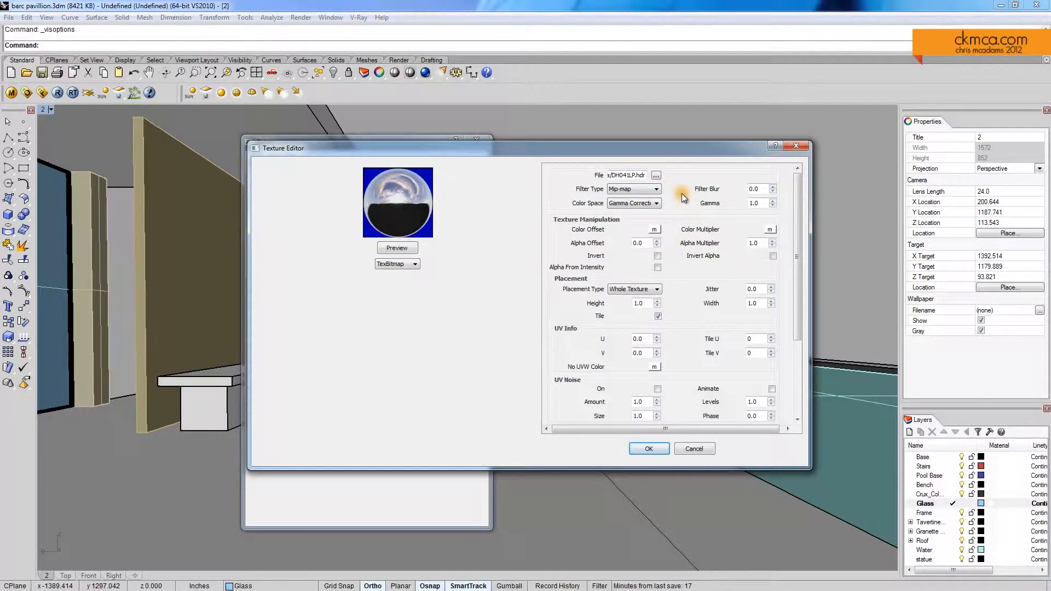
# Step: Set the skylight texture's UVW type to UVWGenEnvironment with Mirror Ball mapping and refresh its preview
pyautogui.moveTo(800, 233); pyautogui.dragTo(796, 333)
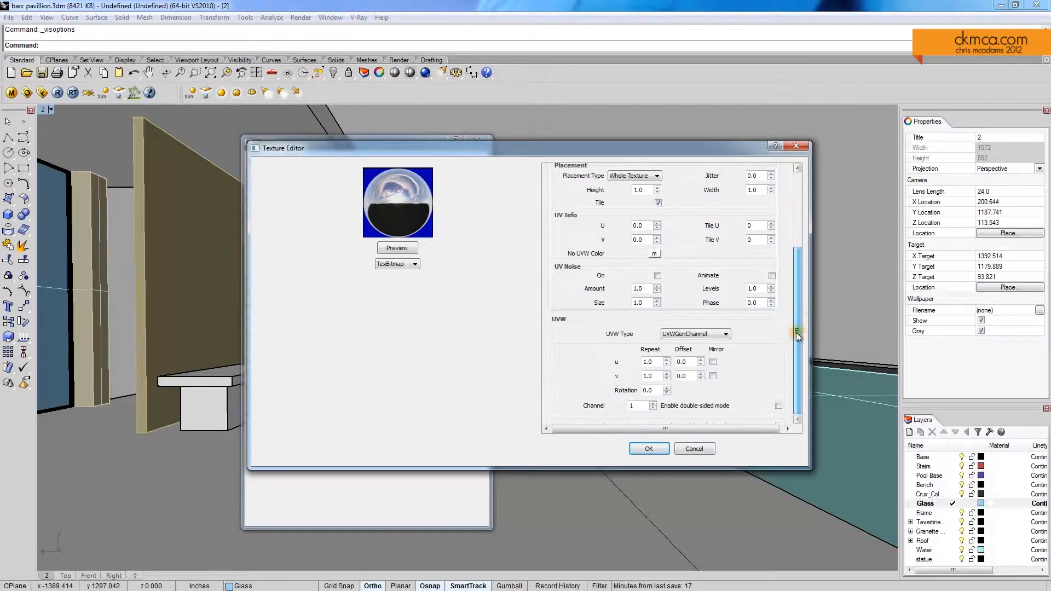
pyautogui.click(698, 333)
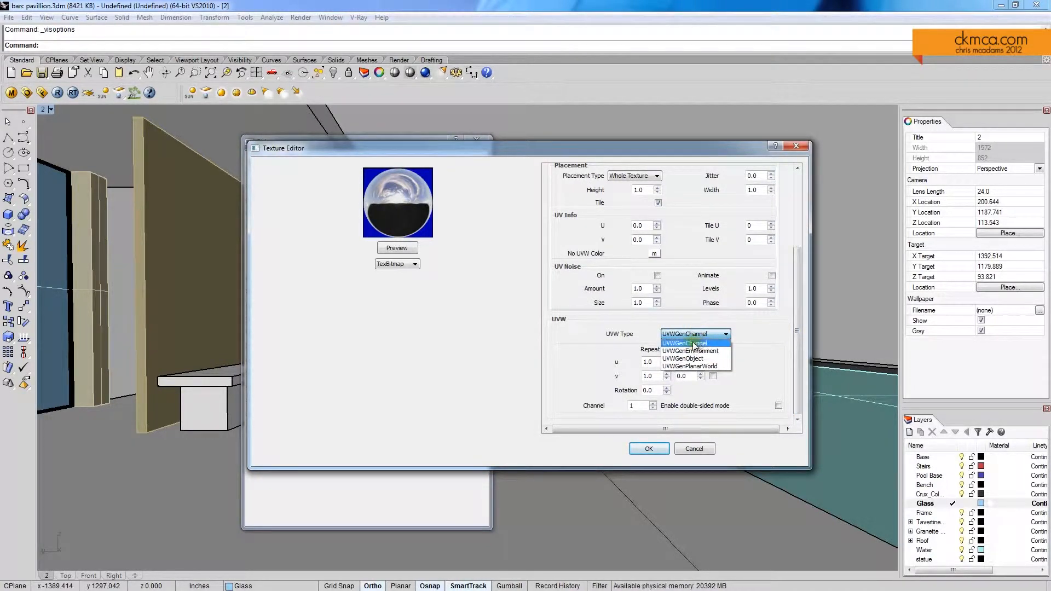
pyautogui.click(711, 351)
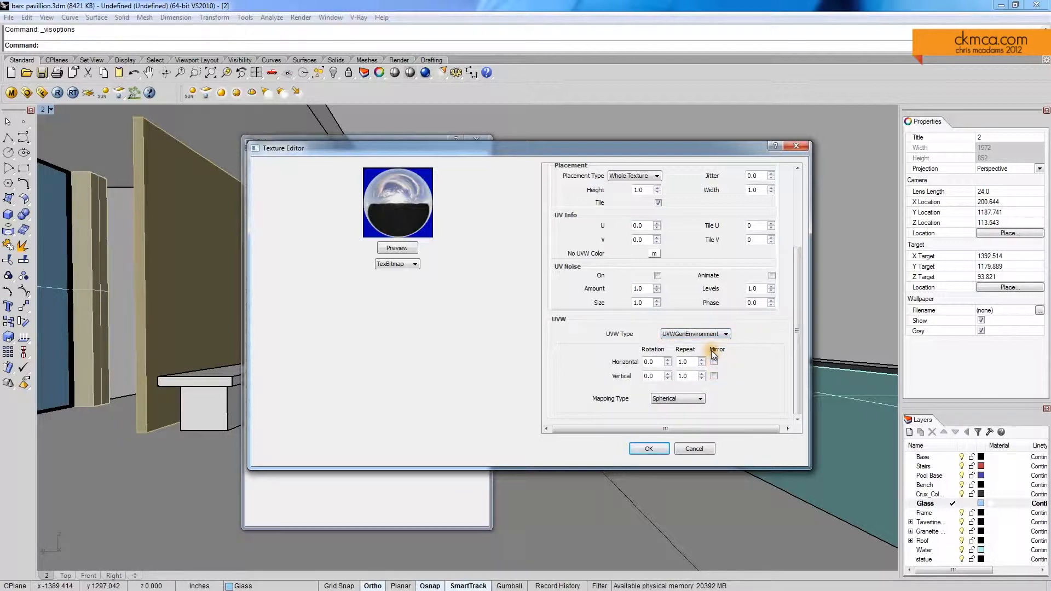
pyautogui.click(688, 398)
pyautogui.click(685, 398)
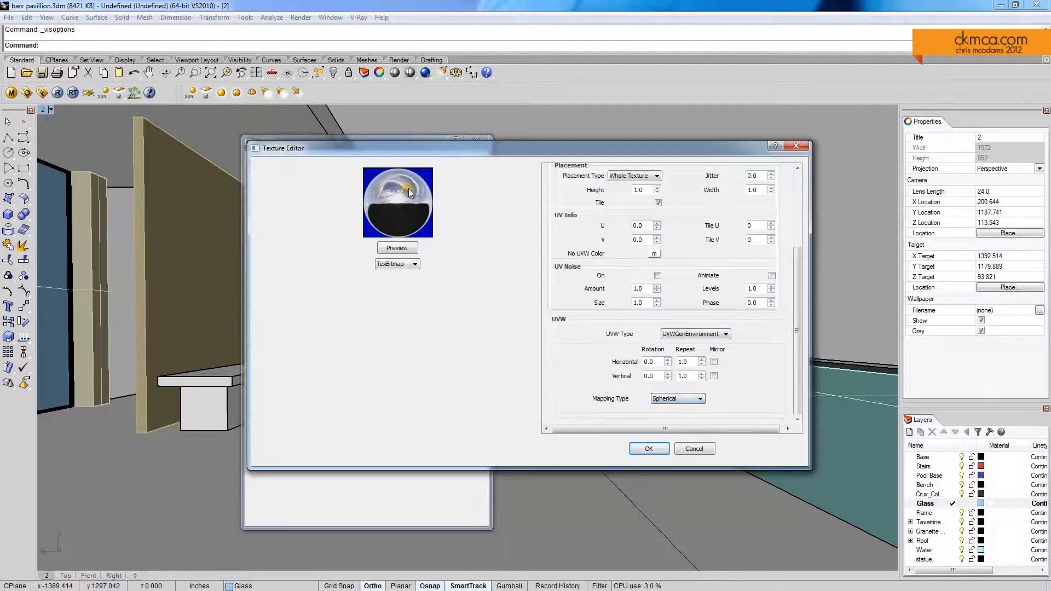
pyautogui.click(675, 399)
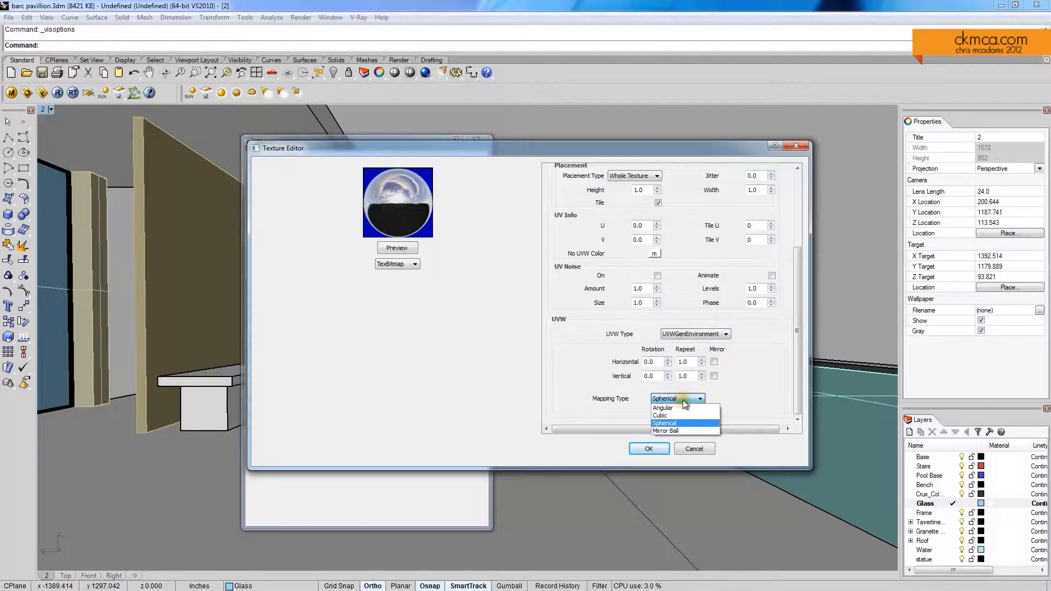
pyautogui.click(668, 431)
pyautogui.click(397, 249)
pyautogui.click(397, 250)
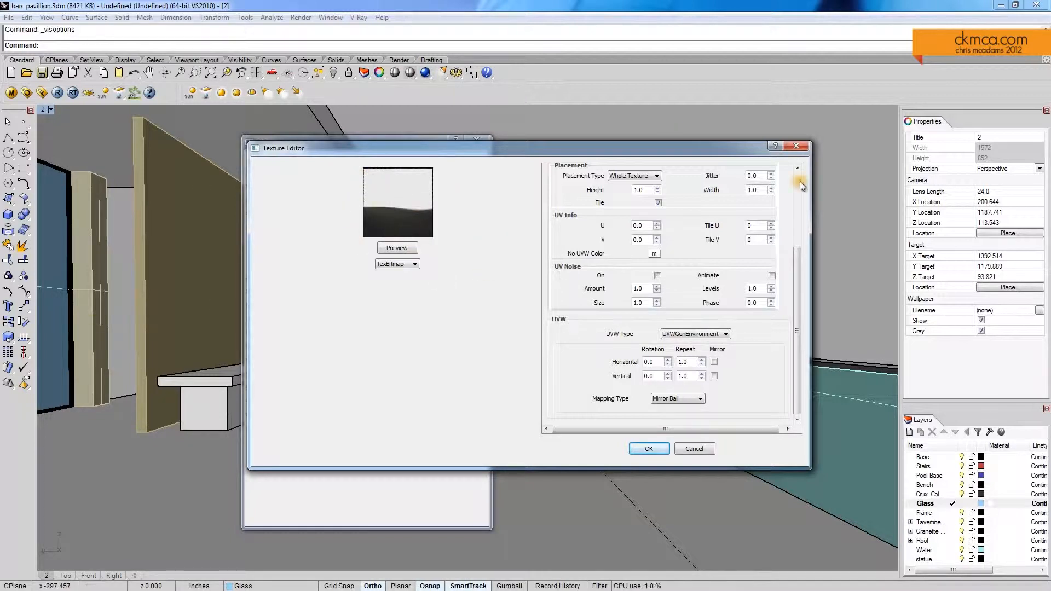
# Step: Keep the skylight texture's color space Gamma Corrected, set its gamma to 2.2, preview it and accept the texture
pyautogui.moveTo(797, 301); pyautogui.dragTo(797, 224)
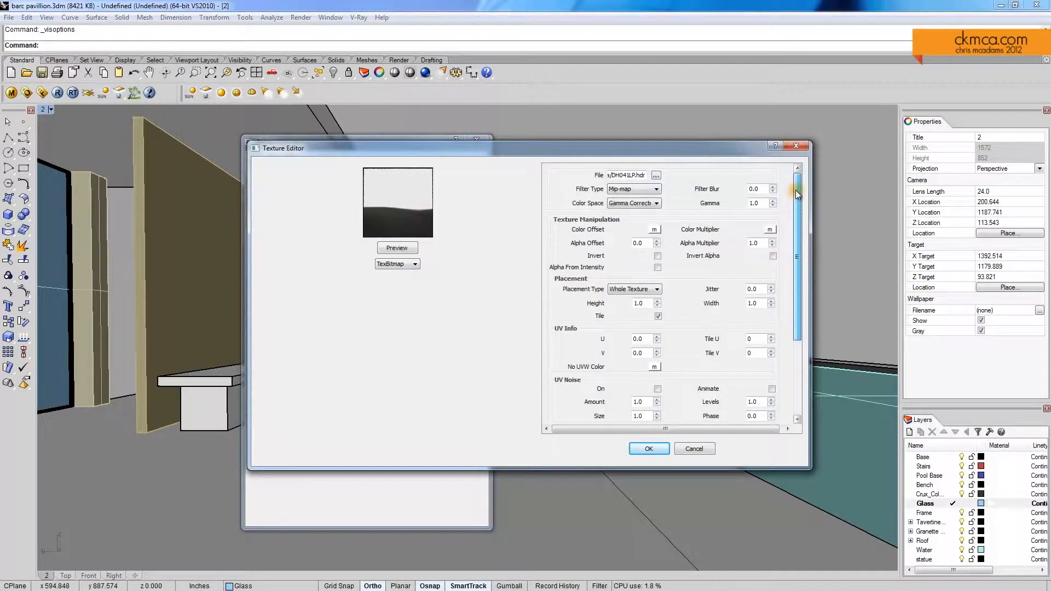
pyautogui.click(655, 204)
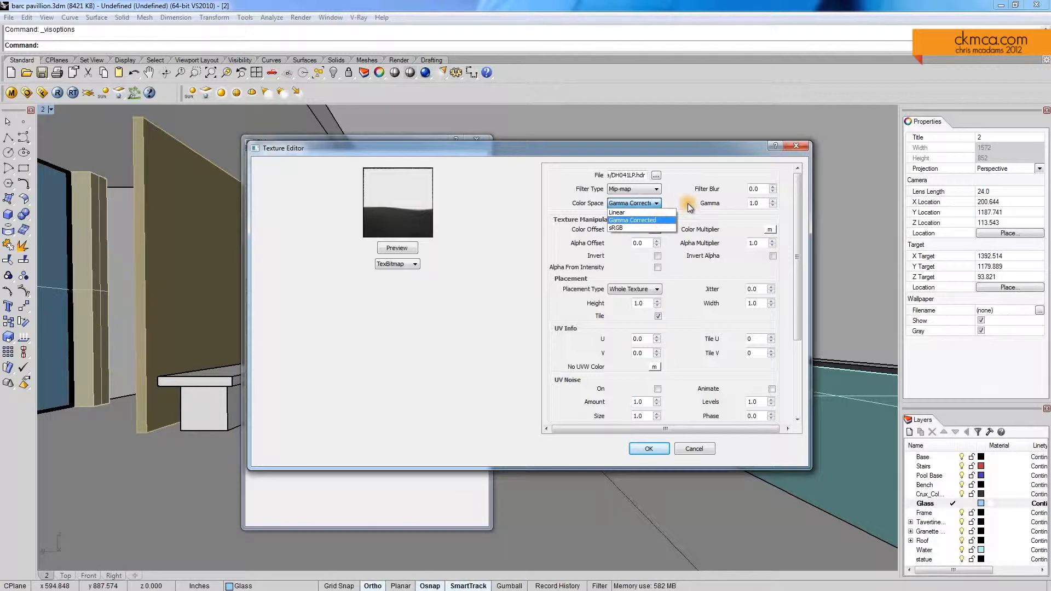
pyautogui.click(660, 220)
pyautogui.doubleClick(756, 203)
pyautogui.write('2.')
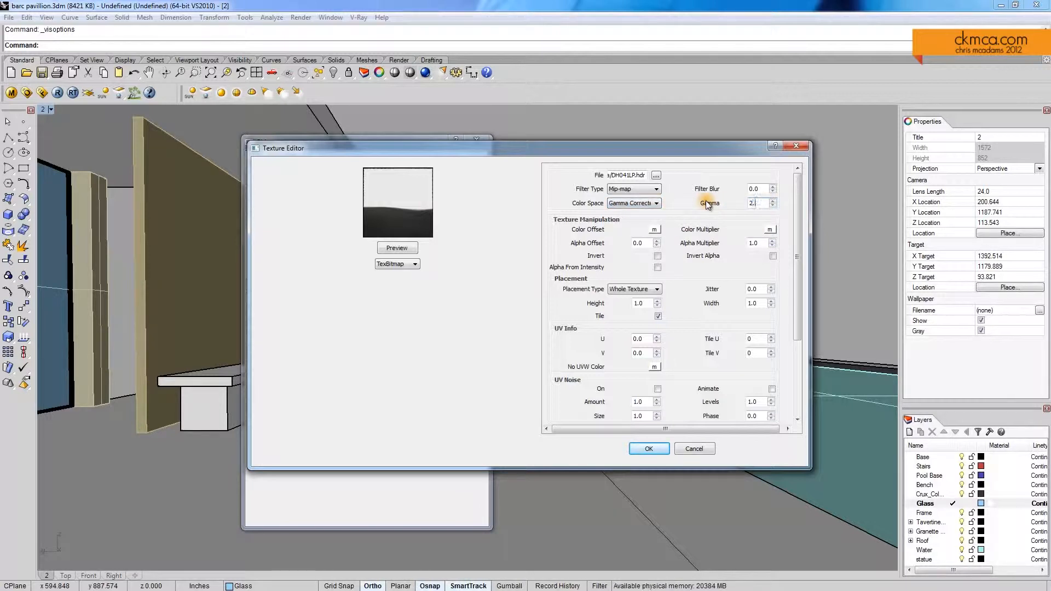
pyautogui.write('2')
pyautogui.click(397, 248)
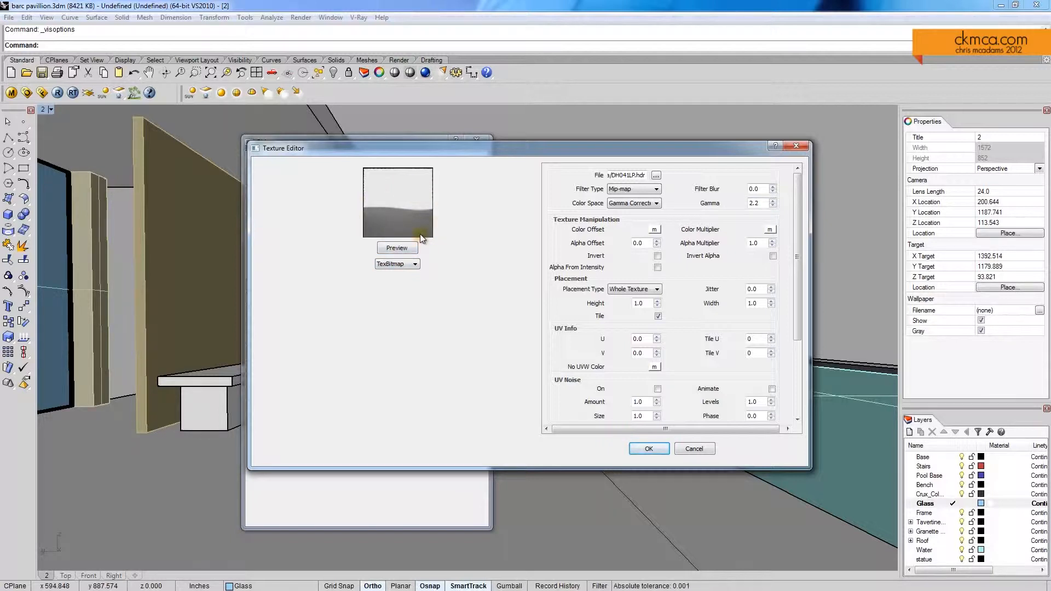
pyautogui.click(652, 448)
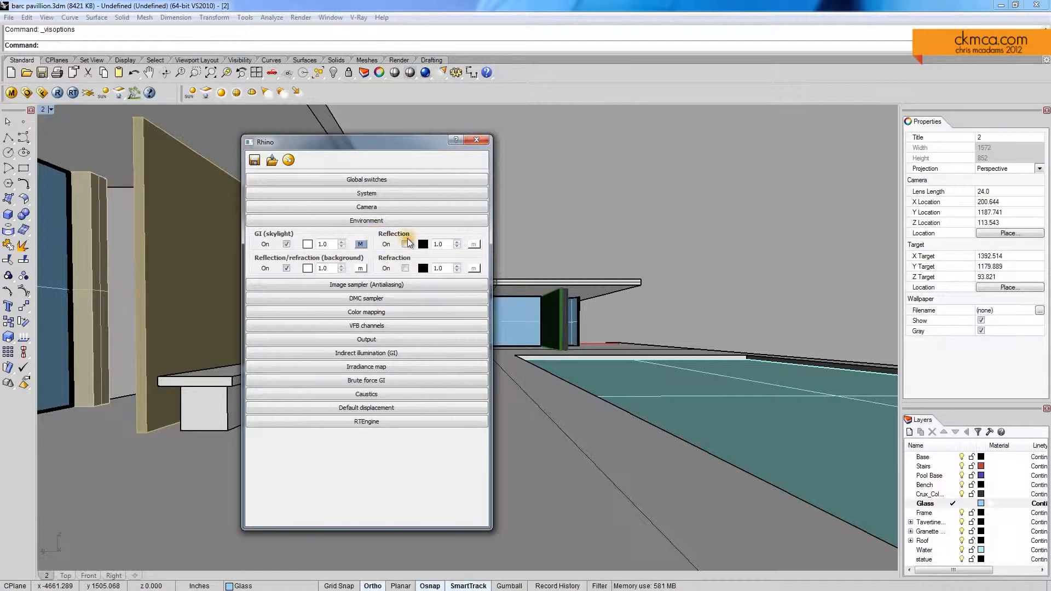
# Step: Load DH041LP.hdr as a TexBitmap texture for the reflection/refraction background and set its gamma to 2.2
pyautogui.click(360, 269)
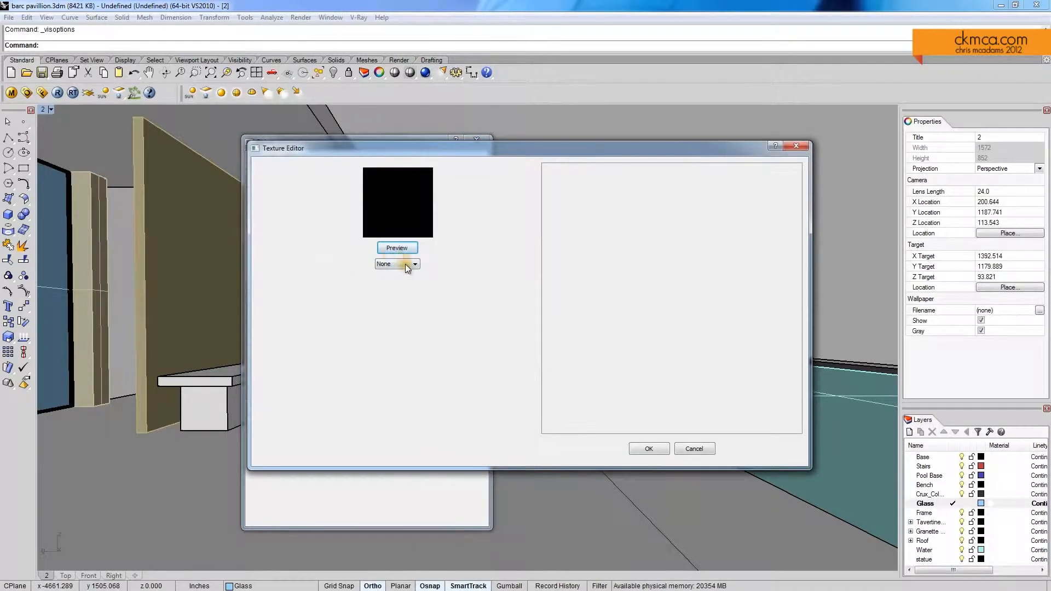
pyautogui.click(404, 265)
pyautogui.click(399, 289)
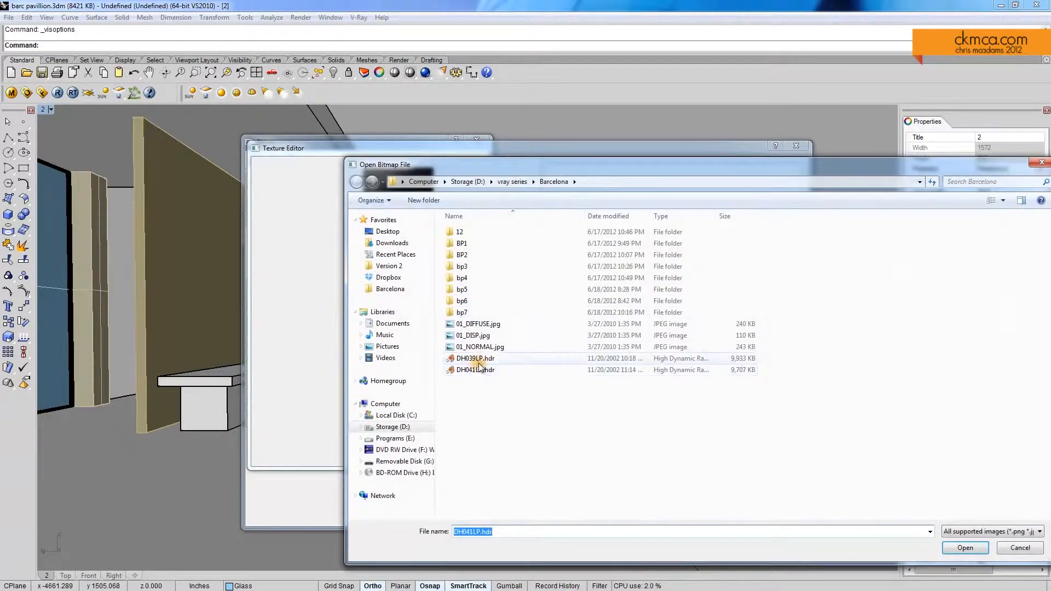
pyautogui.doubleClick(486, 370)
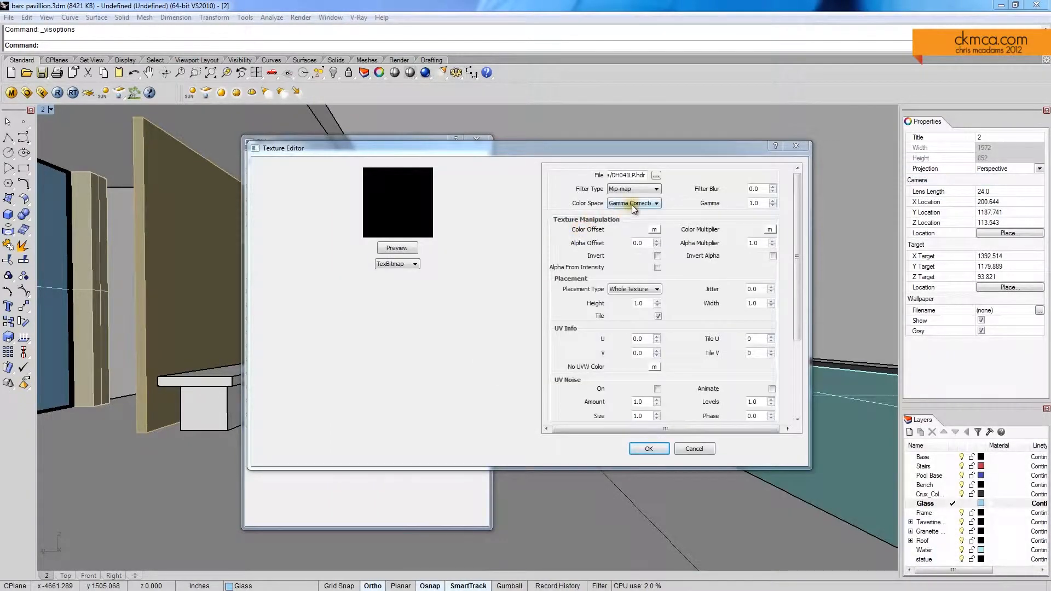
pyautogui.doubleClick(759, 204)
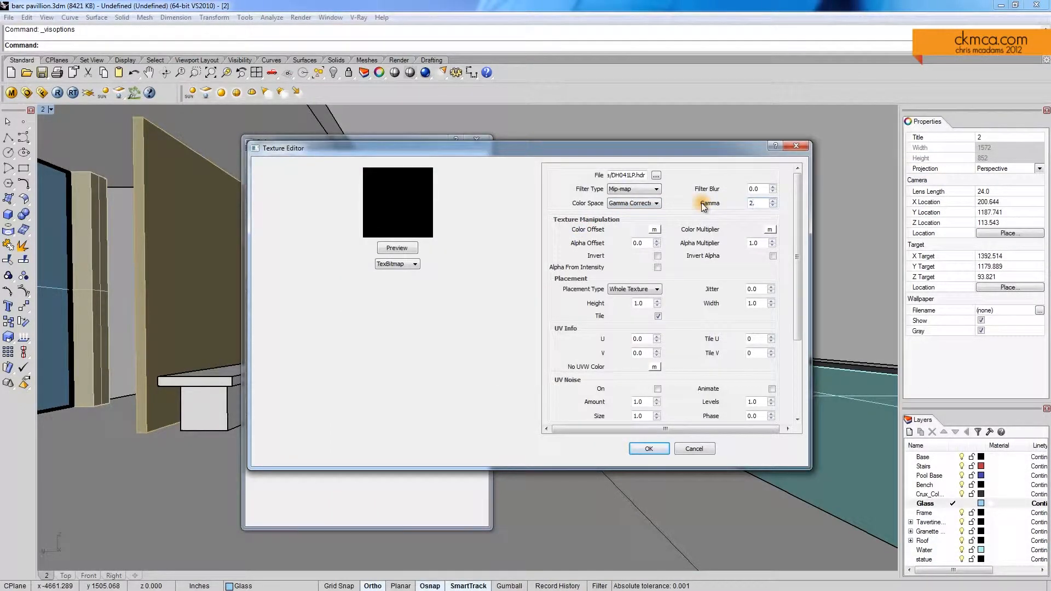
# Step: Map the background texture with UVWGenEnvironment and Mirror Ball, and accept it
pyautogui.scroll(-4, 791, 237)
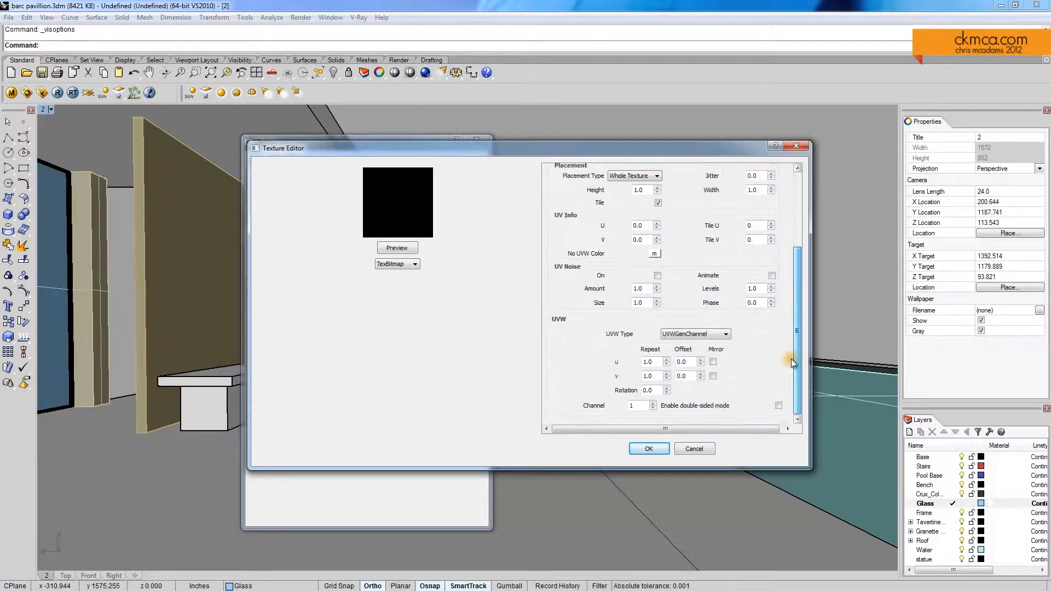
pyautogui.click(700, 336)
pyautogui.click(705, 364)
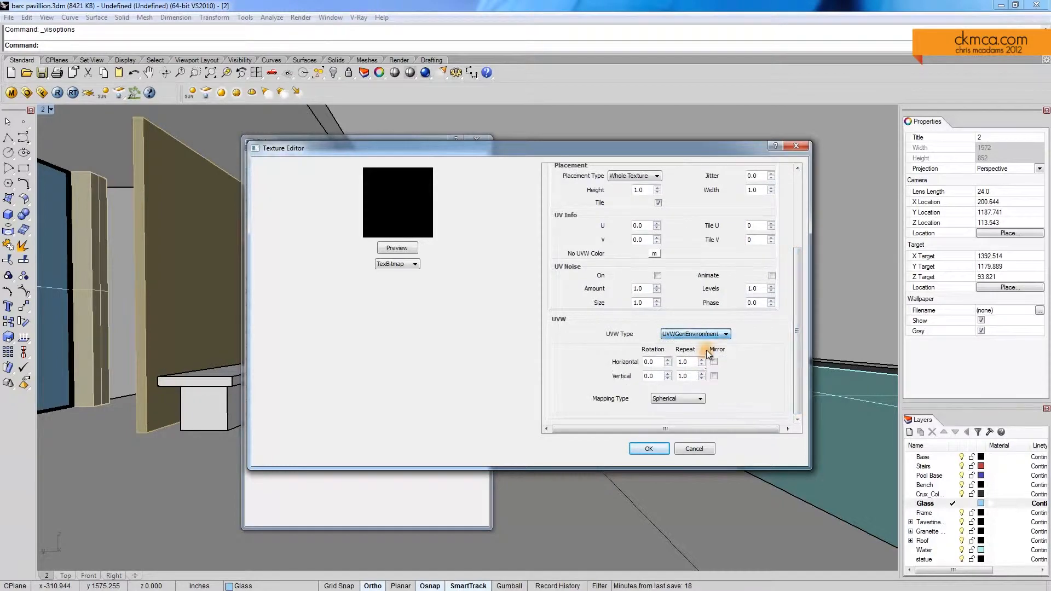
pyautogui.click(699, 395)
pyautogui.click(675, 433)
pyautogui.click(649, 449)
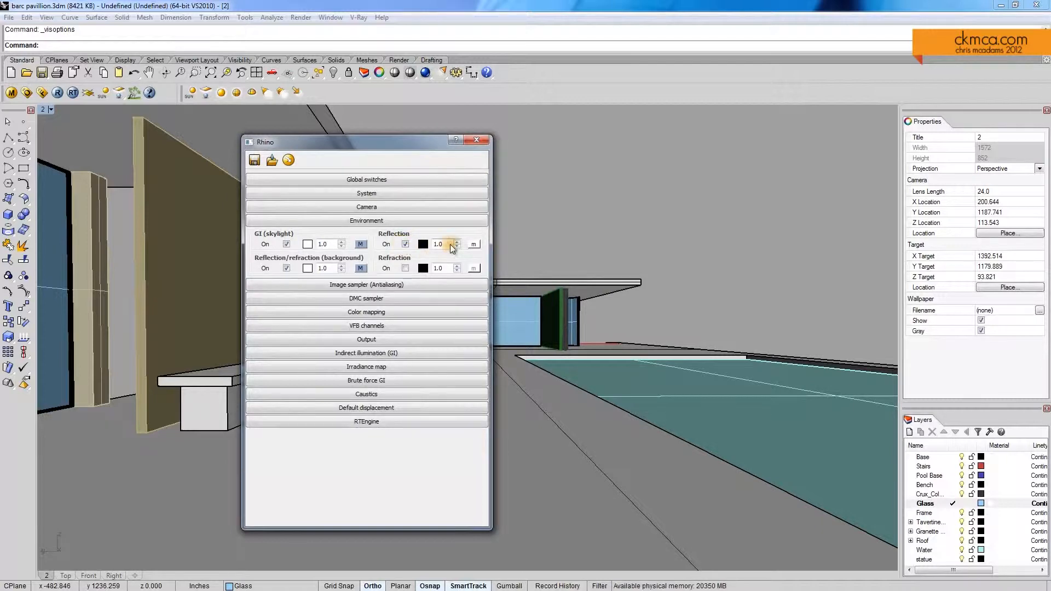
# Step: Load DH041LP.hdr as a TexBitmap texture for the Reflection environment slot, with the same gamma as the background texture
pyautogui.click(474, 244)
pyautogui.click(414, 265)
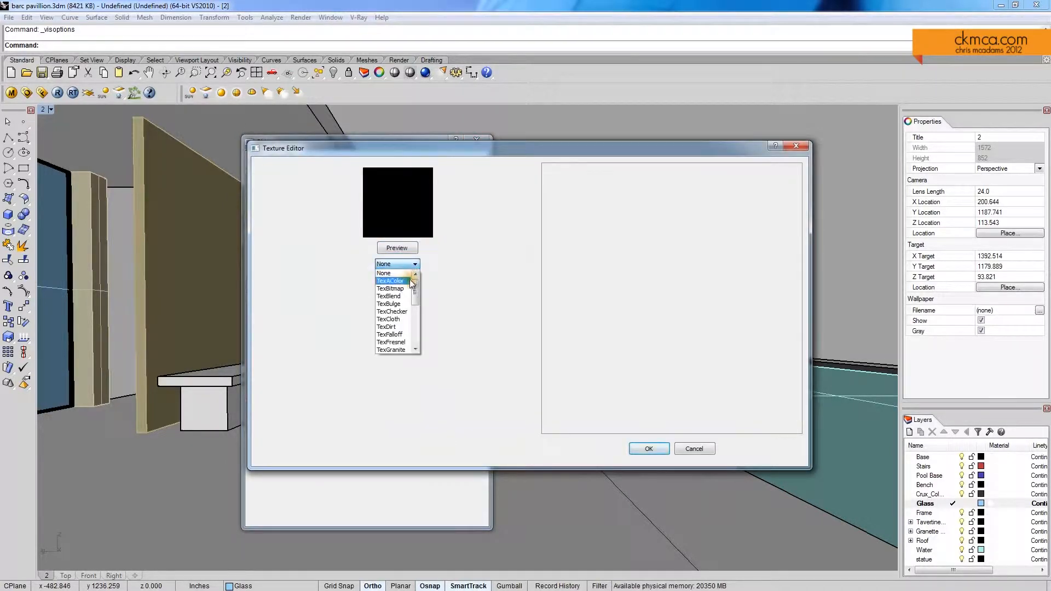
pyautogui.click(402, 277)
pyautogui.doubleClick(476, 370)
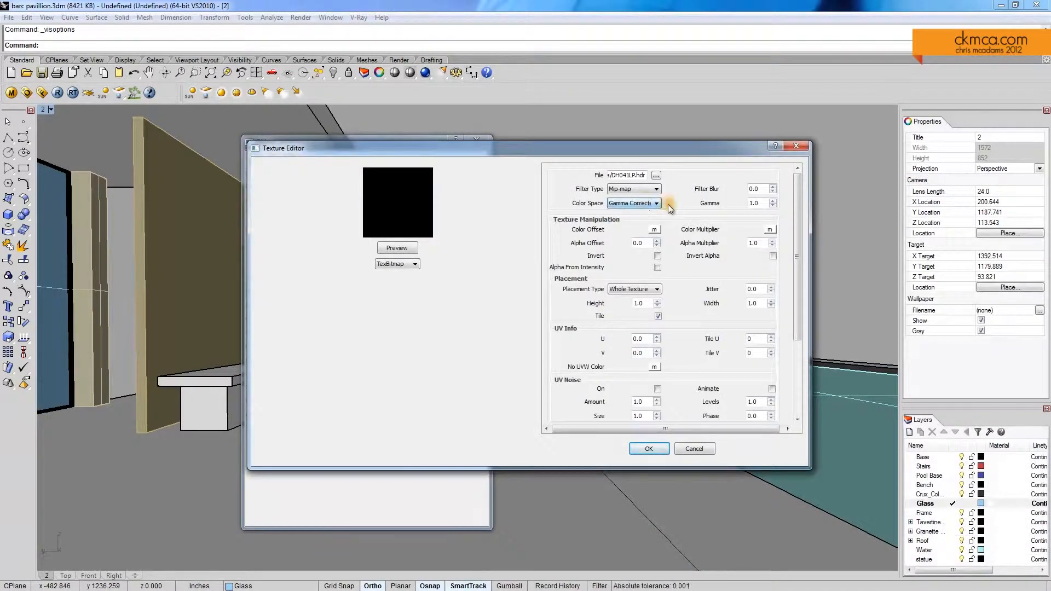
pyautogui.moveTo(759, 205); pyautogui.dragTo(706, 208)
# Step: Set the reflection texture's UVW type to UVWGenEnvironment with Mirror Ball mapping, preview it and accept the texture
pyautogui.scroll(-3, 712, 232)
pyautogui.click(689, 335)
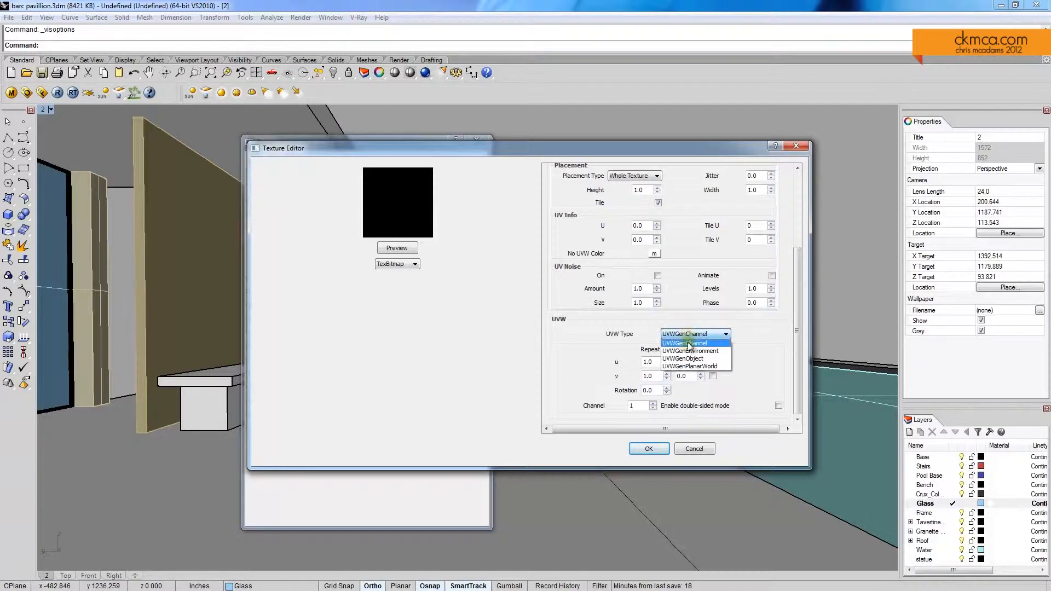
pyautogui.click(691, 351)
pyautogui.click(677, 399)
pyautogui.click(673, 433)
pyautogui.click(655, 452)
pyautogui.click(397, 248)
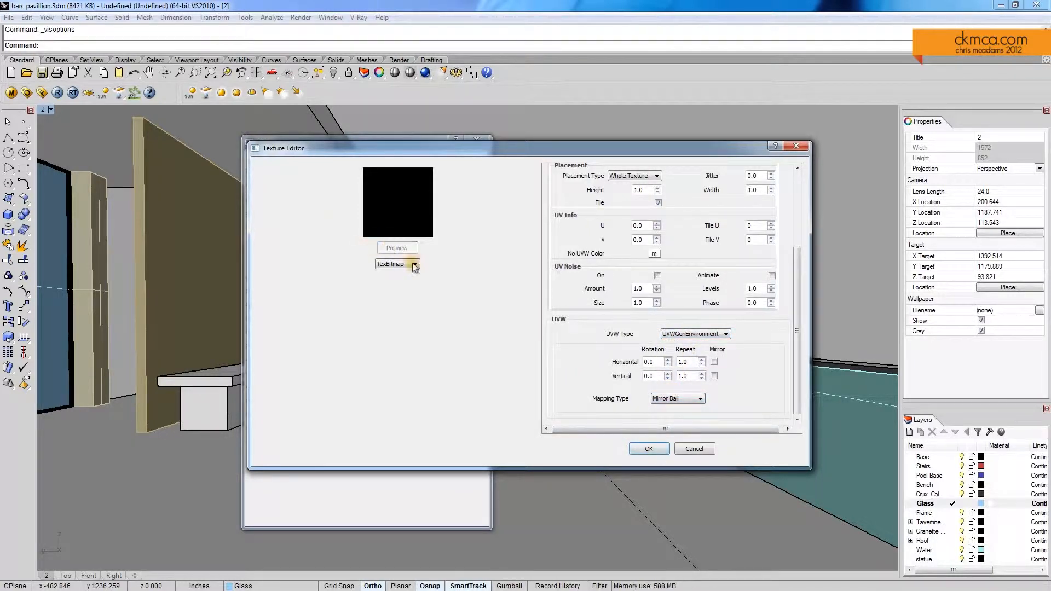
pyautogui.click(651, 453)
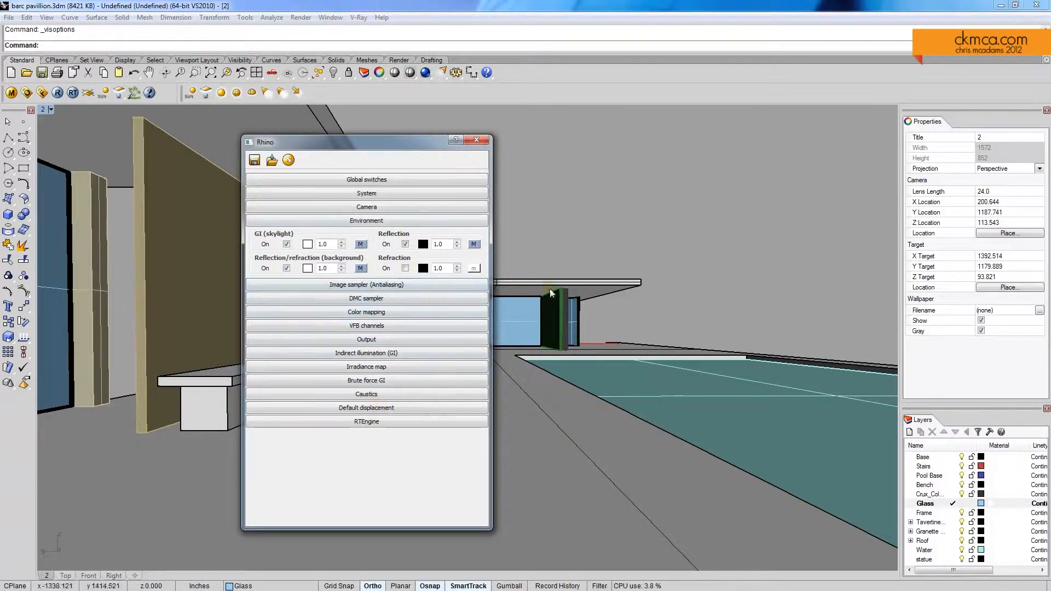
# Step: Switch the viewport to rendered display and collapse the Environment settings in the V-Ray render options
pyautogui.middleClick(633, 226)
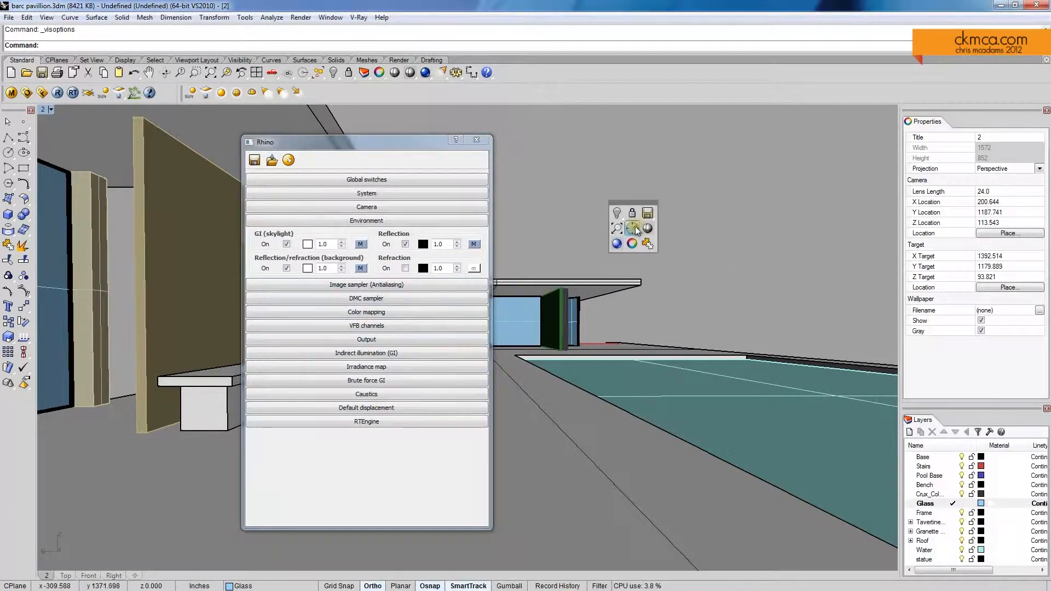
pyautogui.click(619, 245)
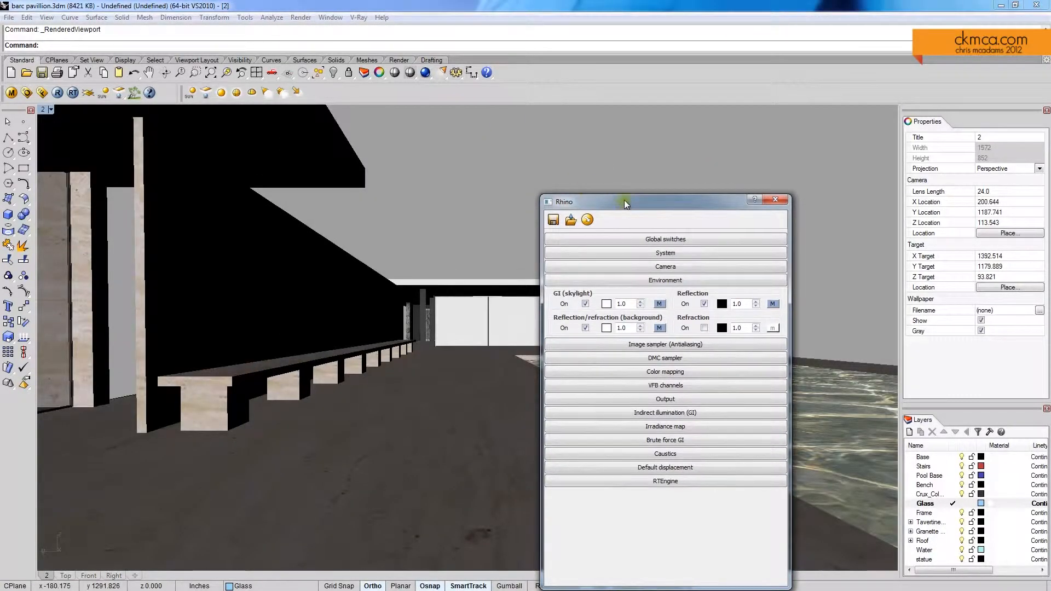
pyautogui.moveTo(623, 200); pyautogui.dragTo(487, 181)
pyautogui.click(503, 259)
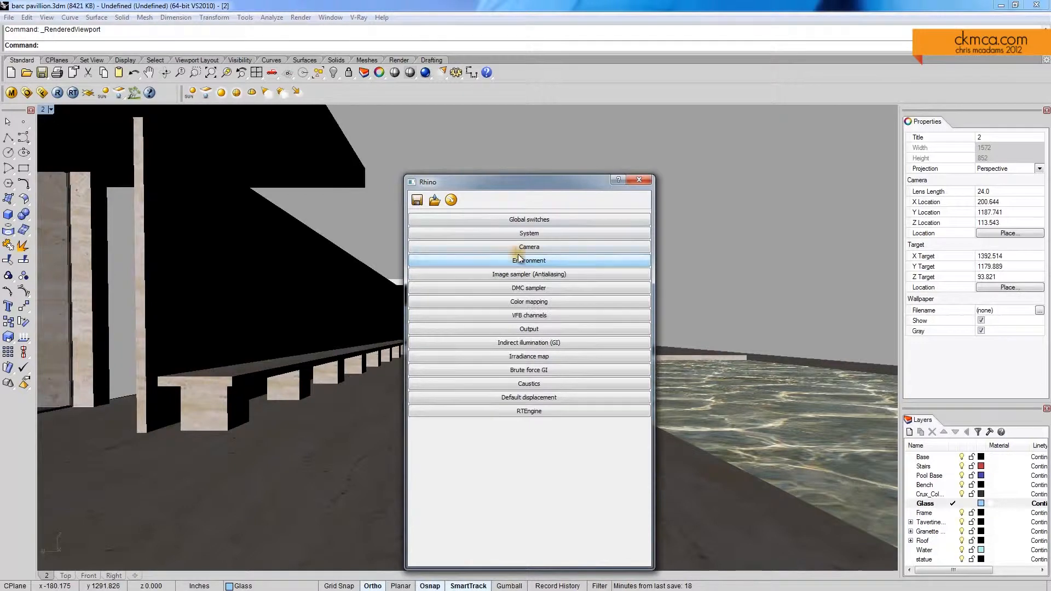
# Step: In the V-Ray camera settings, set the physical camera's shutter speed to 20 and turn off vignetting, then close the render options
pyautogui.click(525, 247)
pyautogui.doubleClick(509, 384)
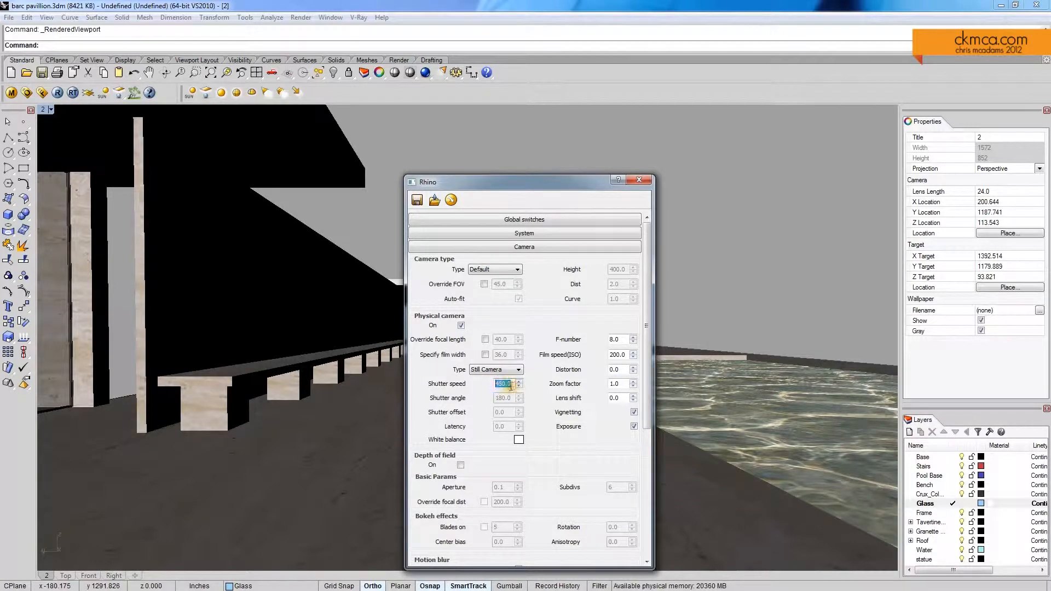
pyautogui.doubleClick(511, 383)
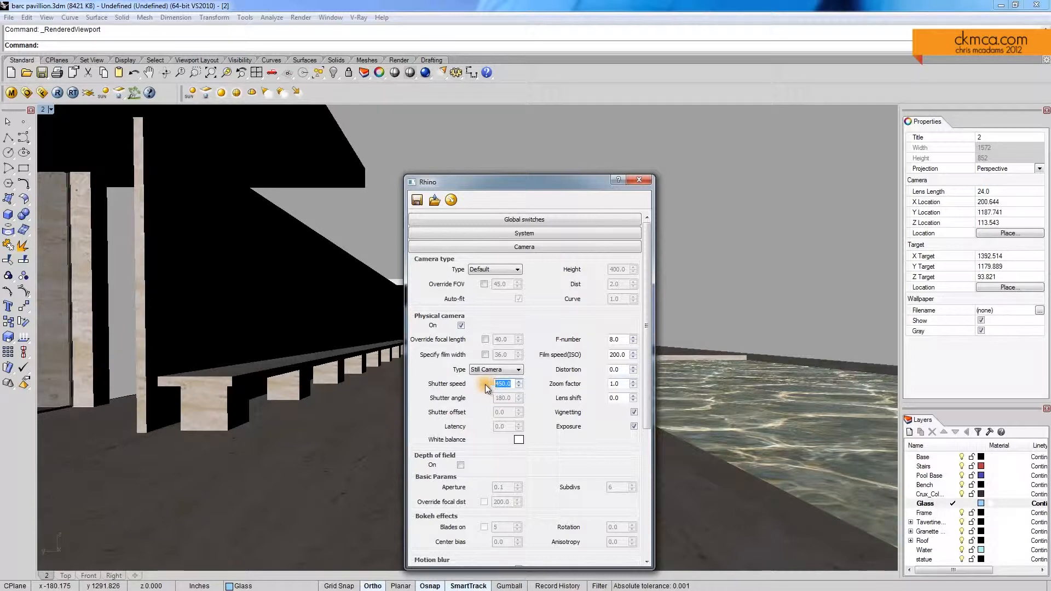
pyautogui.click(633, 426)
pyautogui.moveTo(511, 384); pyautogui.dragTo(459, 383)
pyautogui.click(639, 179)
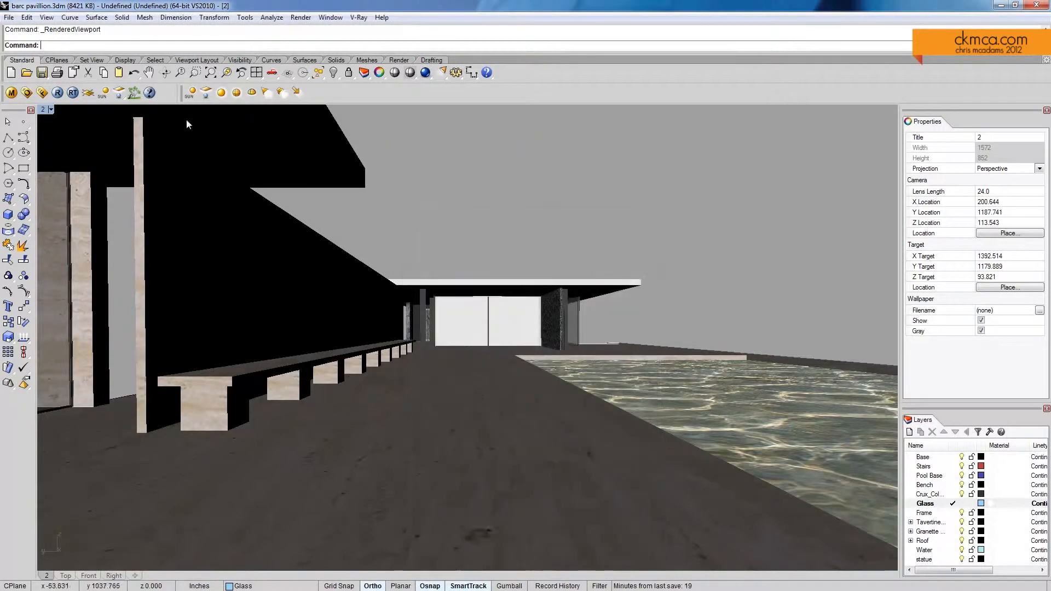
# Step: Render the saved view and compare its RGB color and Alpha channels in the frame buffer
pyautogui.click(58, 93)
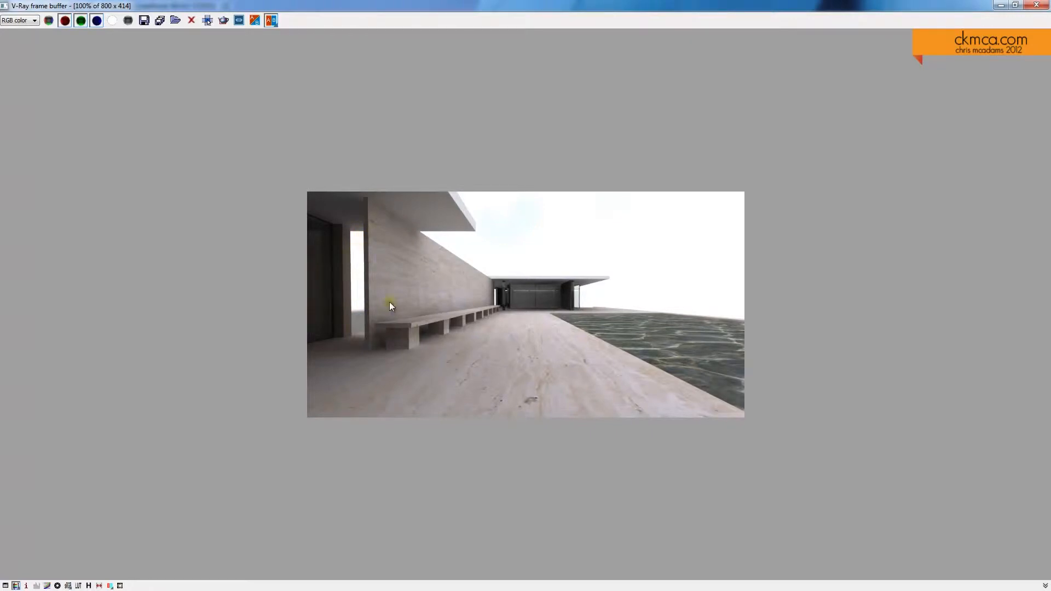
pyautogui.click(32, 21)
pyautogui.click(129, 70)
pyautogui.click(35, 21)
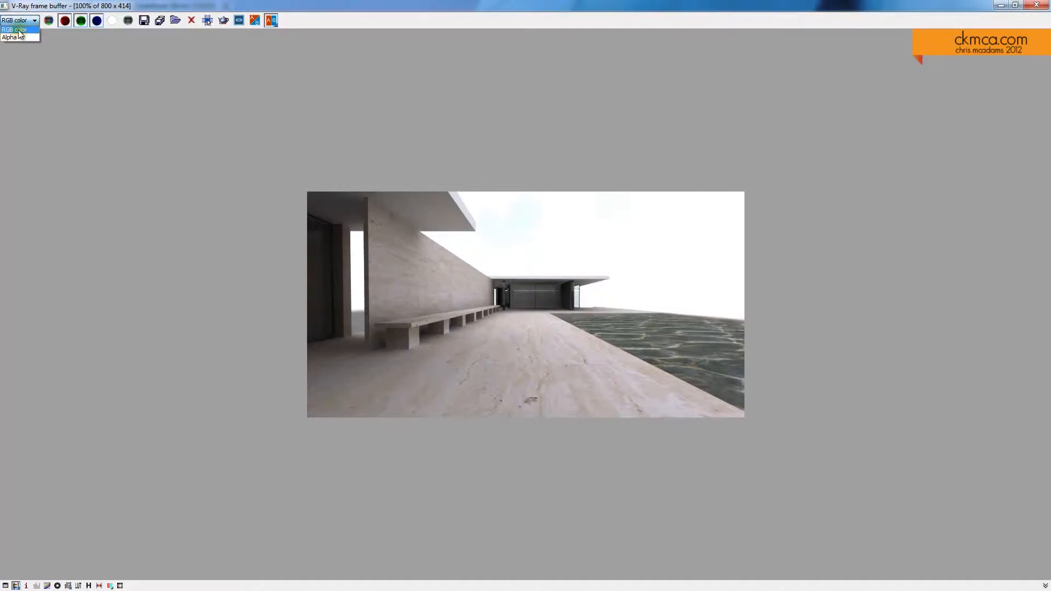
pyautogui.click(24, 38)
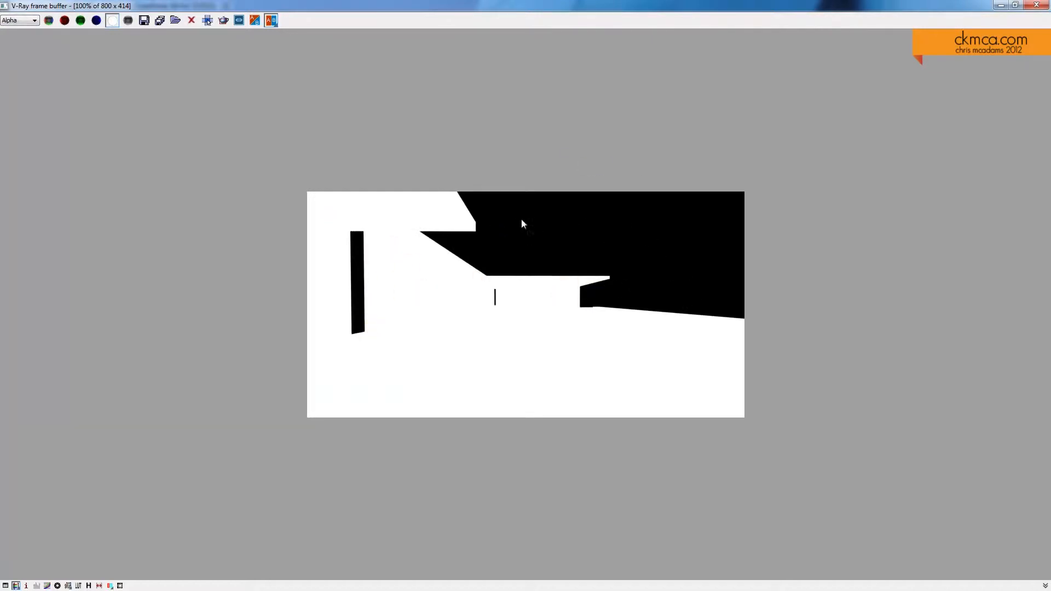
pyautogui.click(20, 20)
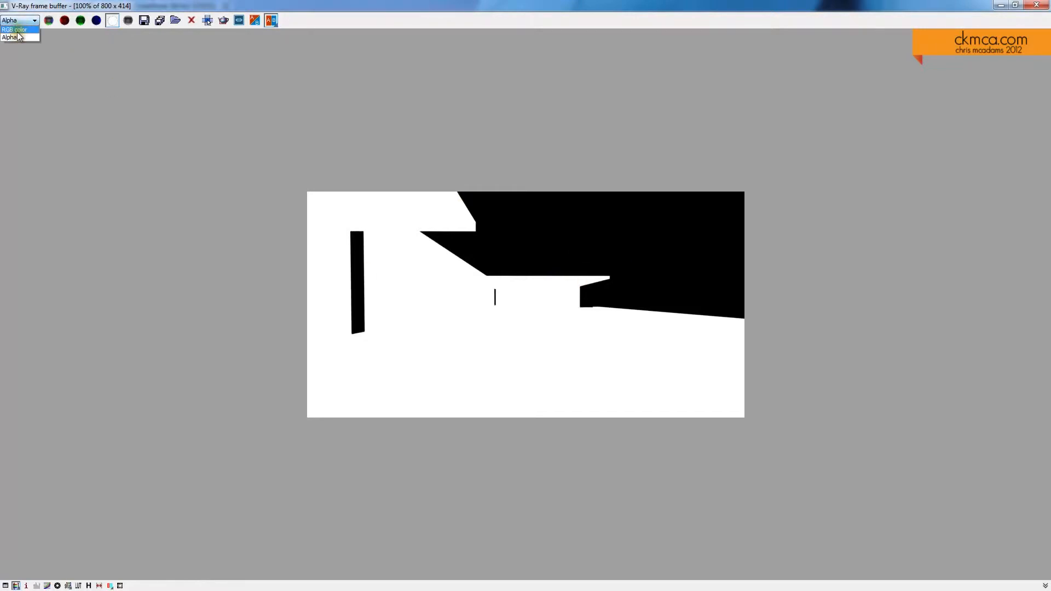
pyautogui.click(17, 29)
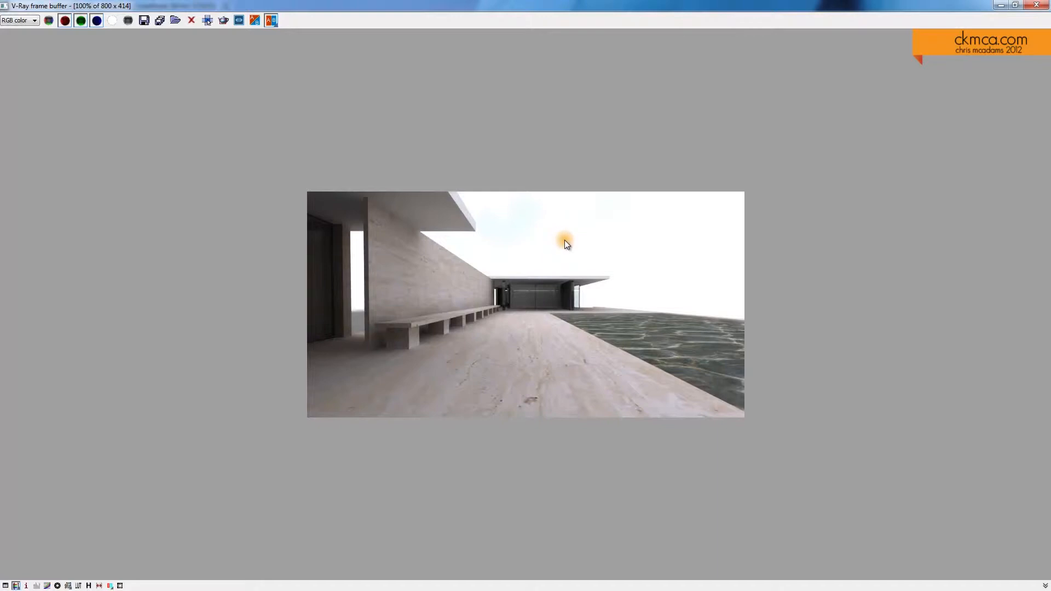
pyautogui.click(22, 20)
pyautogui.click(22, 37)
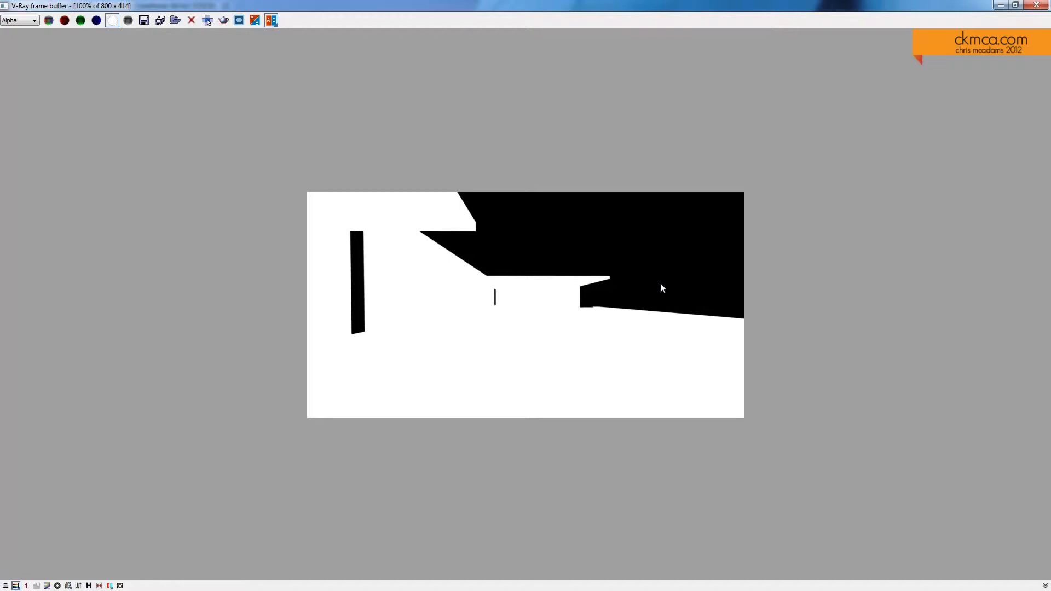
pyautogui.click(1037, 5)
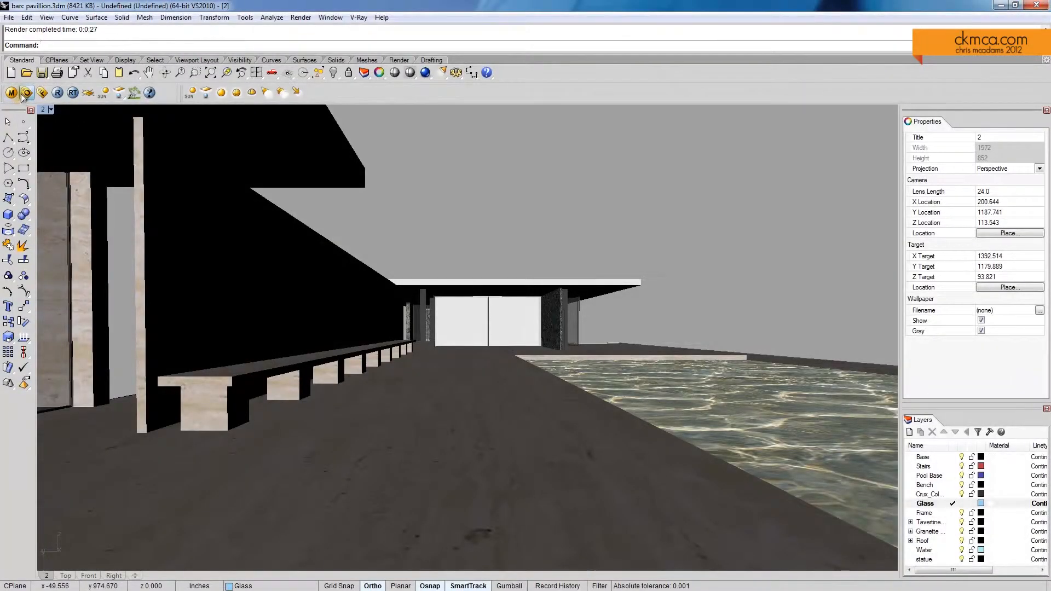
# Step: Set the physical camera's shutter speed to 50 and render the view again, displaying the RGB color channel
pyautogui.click(26, 93)
pyautogui.moveTo(508, 383); pyautogui.dragTo(475, 385)
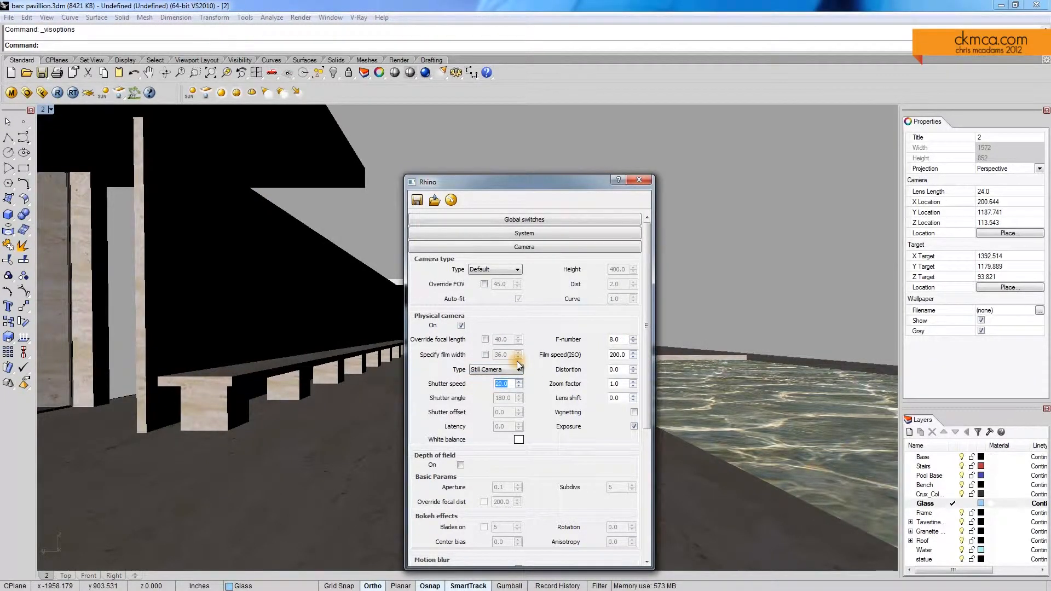
pyautogui.write('50')
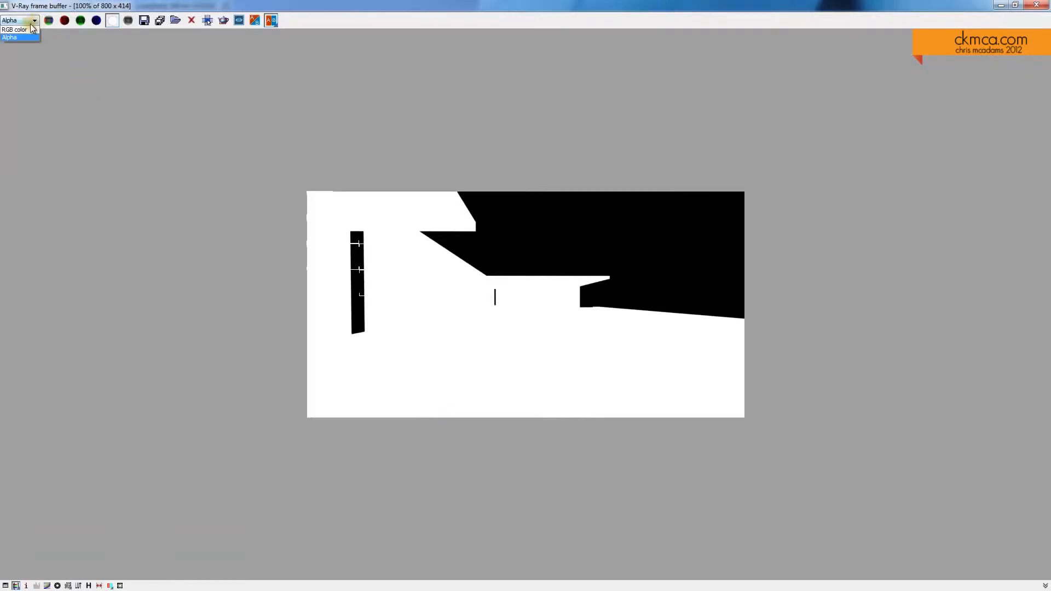
pyautogui.click(32, 29)
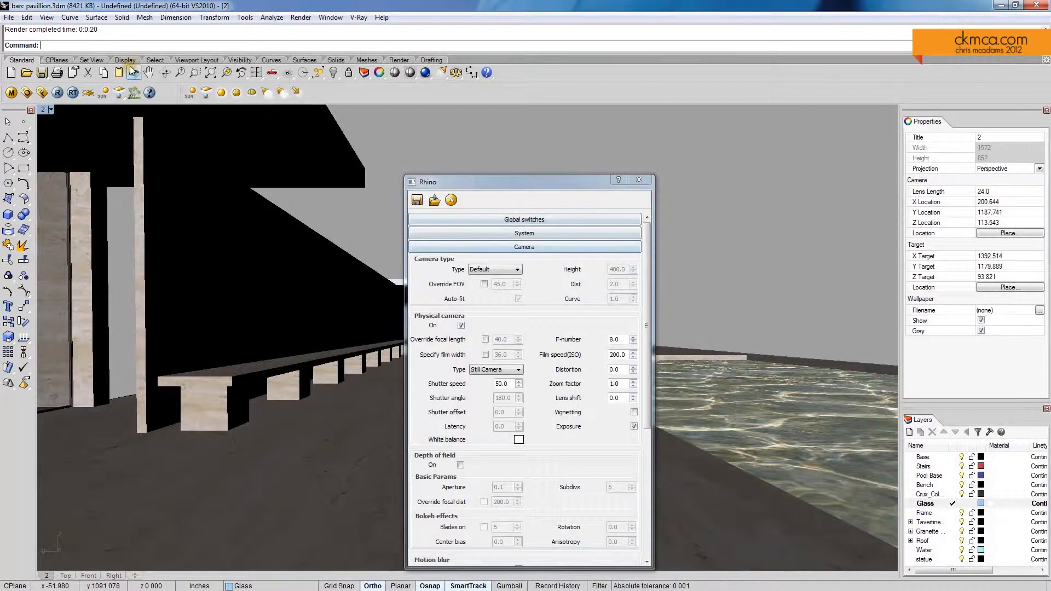
# Step: Add ZDepth and Background to the selected VFB channels, keeping RGB color and Alpha
pyautogui.click(540, 248)
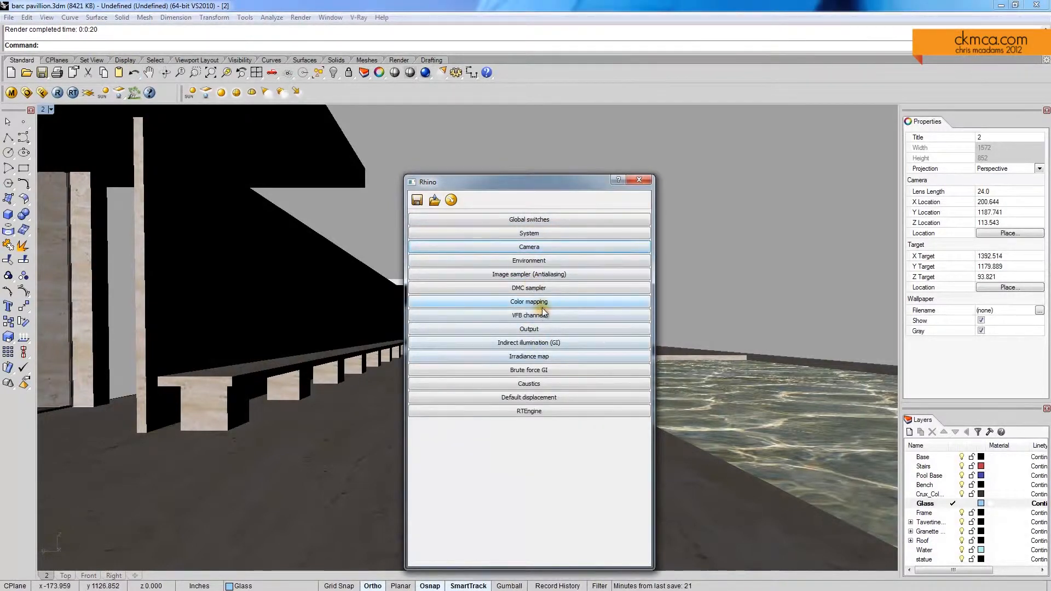
pyautogui.click(515, 316)
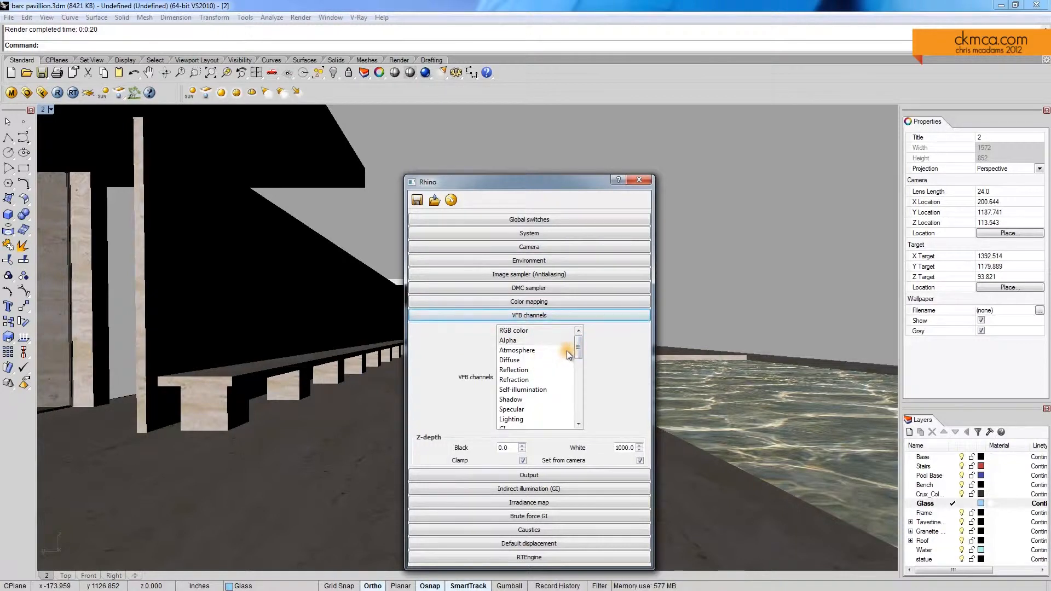
pyautogui.moveTo(573, 350); pyautogui.dragTo(577, 382)
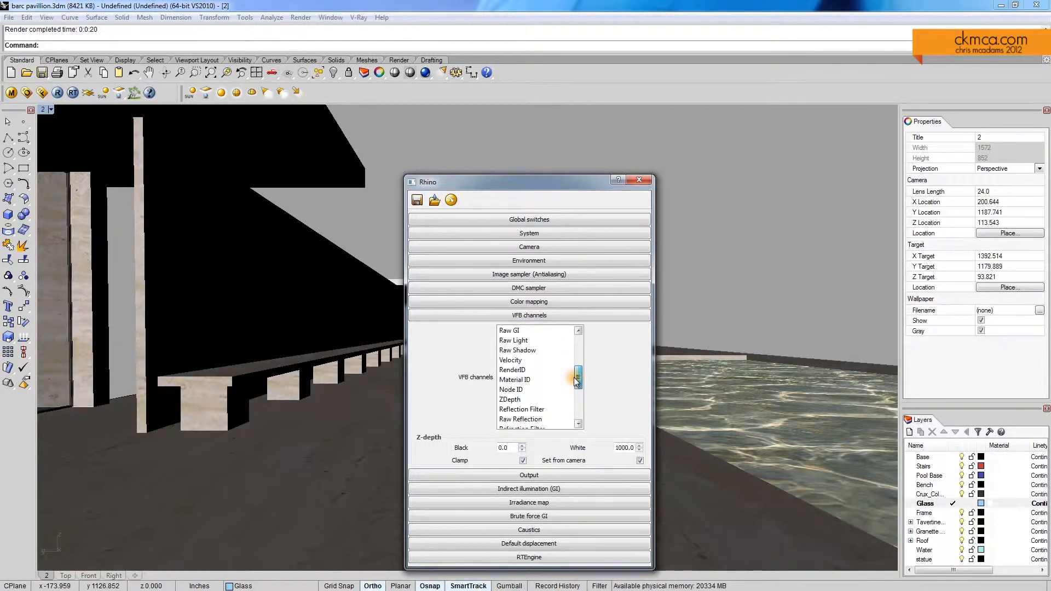
pyautogui.click(518, 399)
pyautogui.moveTo(547, 181); pyautogui.dragTo(471, 142)
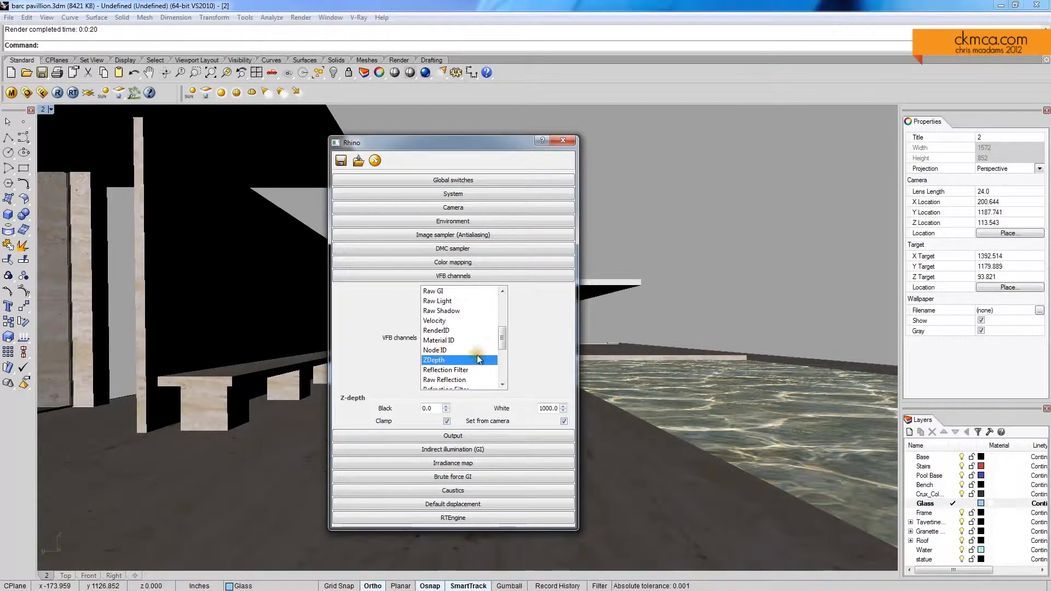
pyautogui.moveTo(503, 339); pyautogui.dragTo(504, 301)
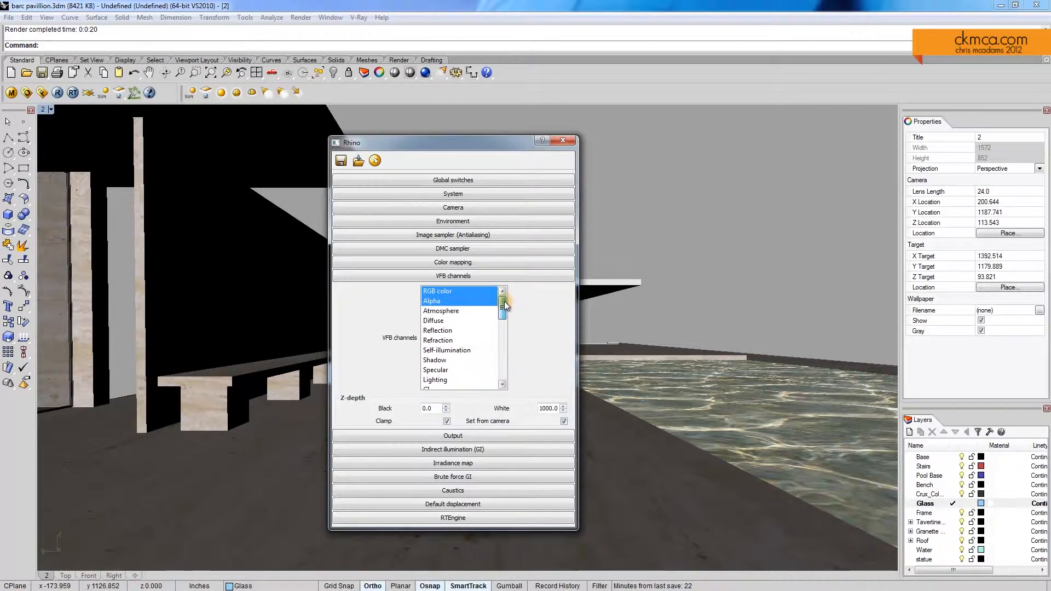
pyautogui.moveTo(504, 302); pyautogui.dragTo(505, 356)
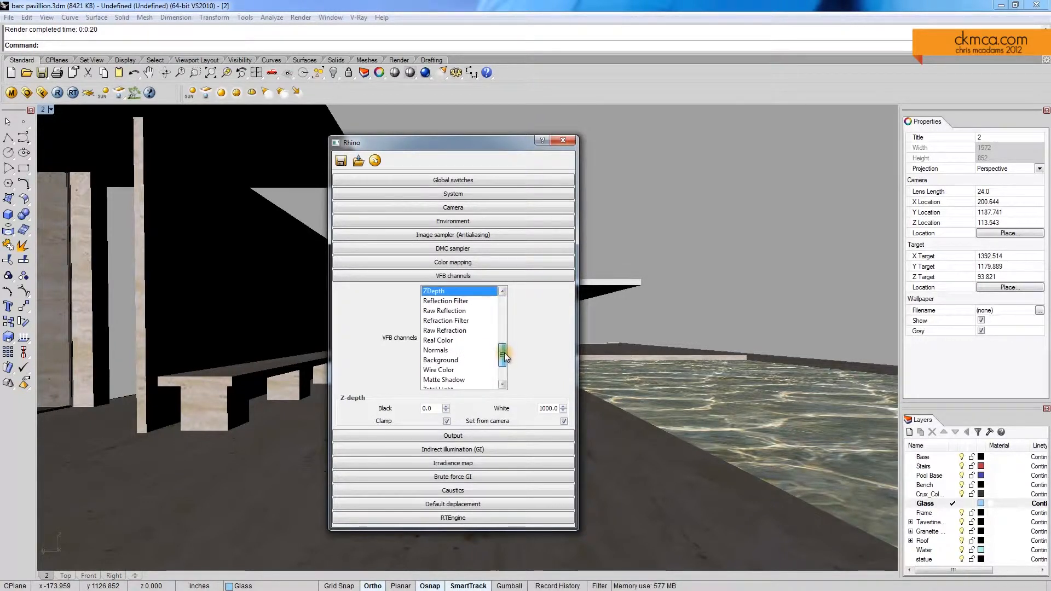
pyautogui.click(454, 361)
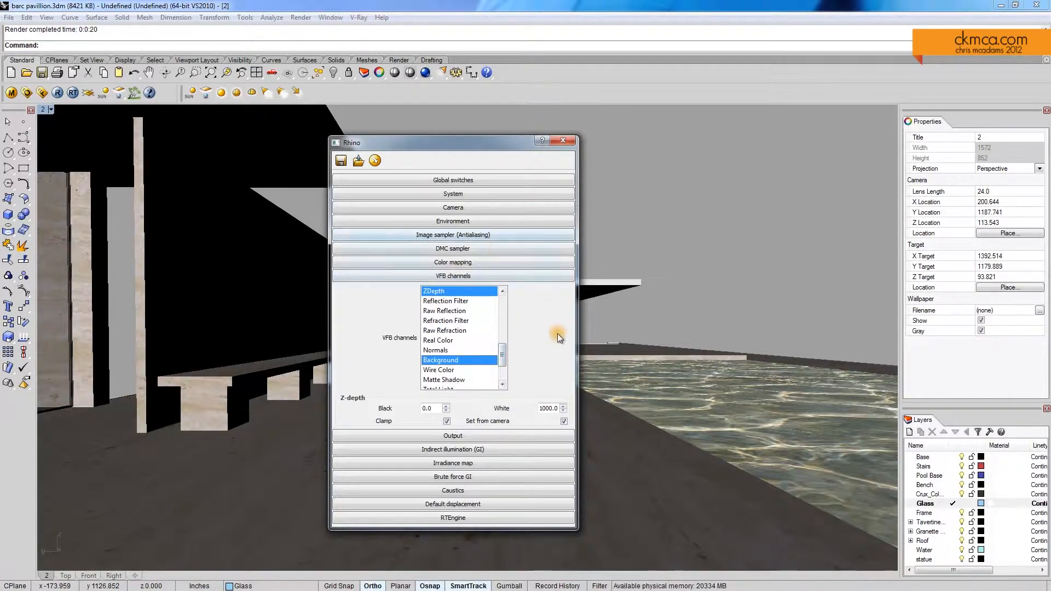
pyautogui.click(456, 276)
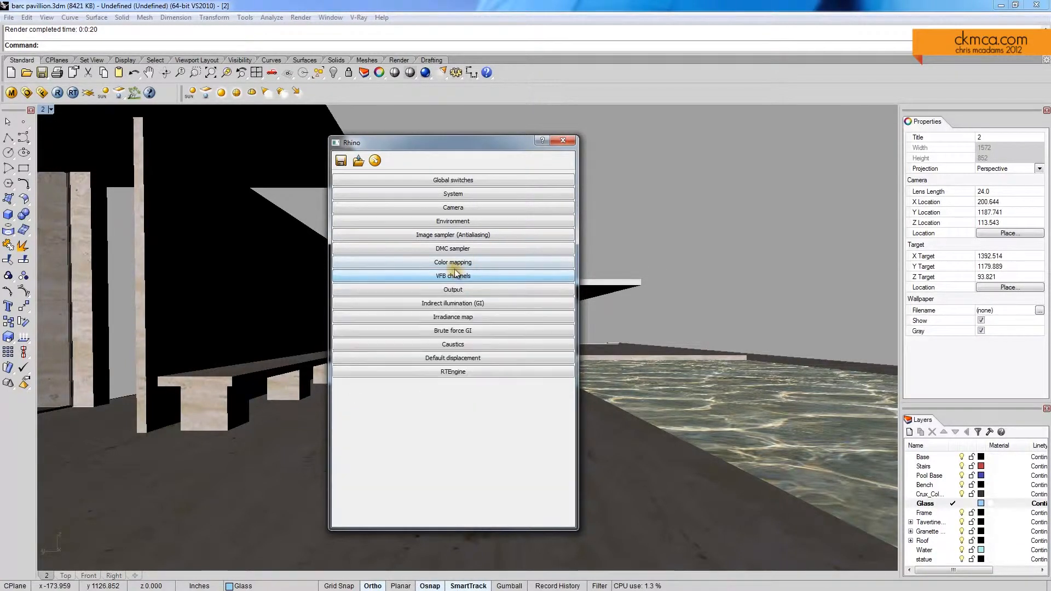
# Step: Set the physical camera's shutter speed to 20 and render the view with the added channels
pyautogui.click(455, 222)
pyautogui.click(441, 221)
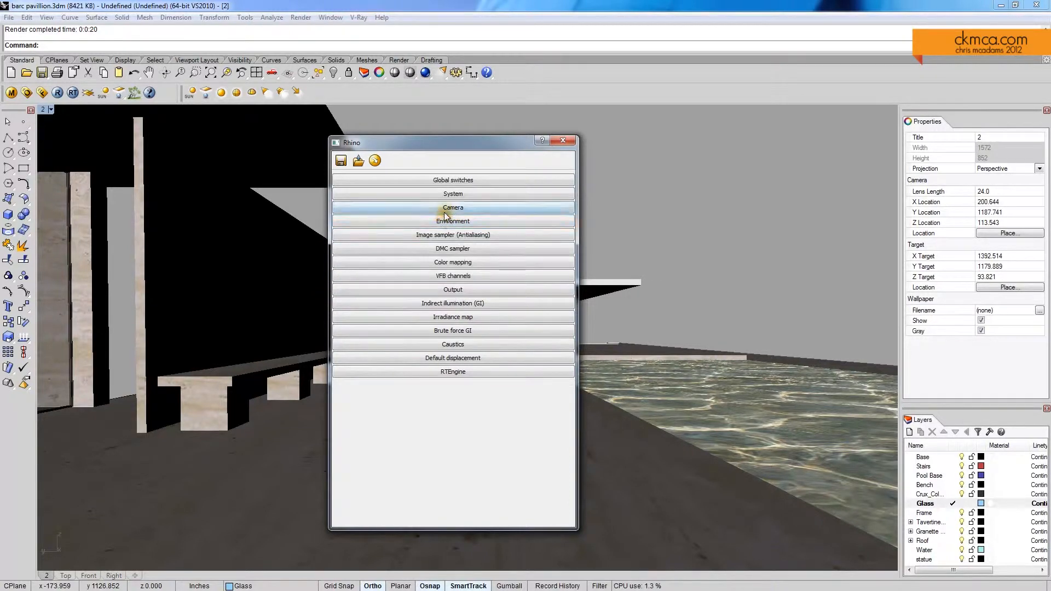
pyautogui.click(442, 208)
pyautogui.moveTo(436, 345); pyautogui.dragTo(397, 348)
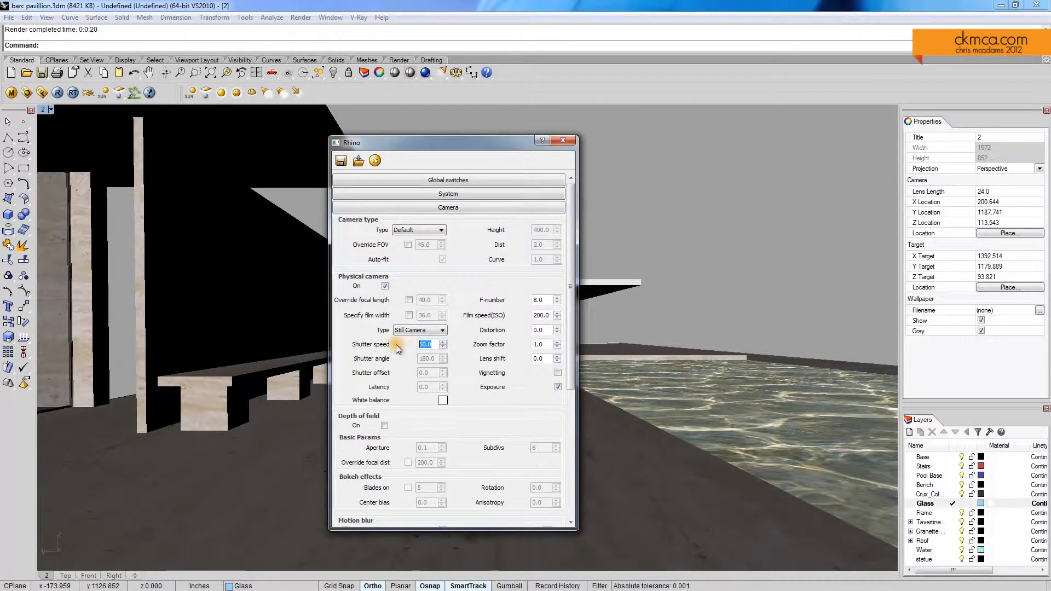
pyautogui.write('20')
pyautogui.press('Return')
pyautogui.click(57, 93)
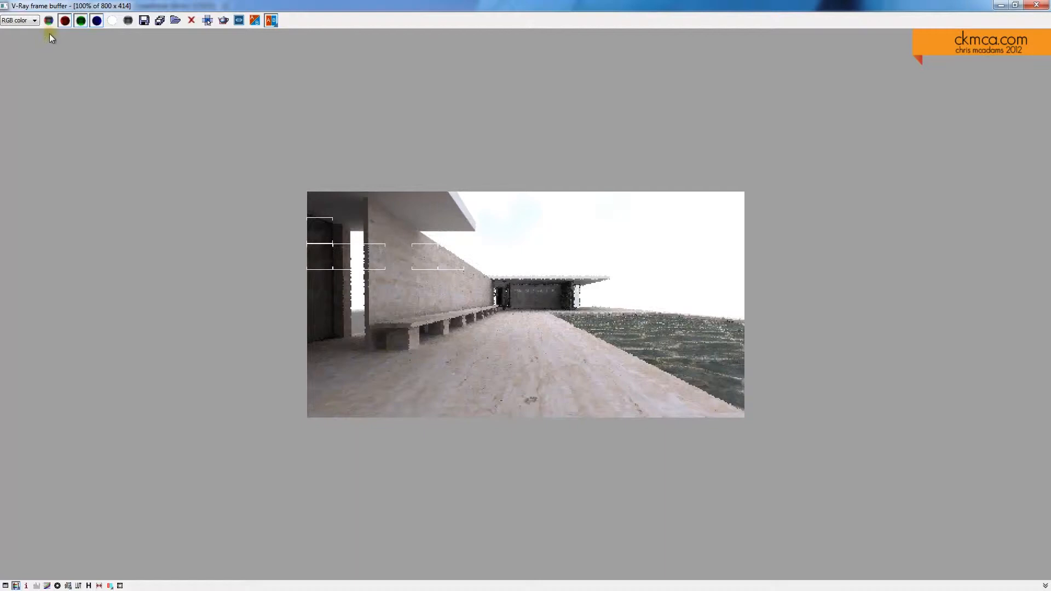
# Step: Examine the Alpha, ZDepth, Background and RGB color channels of the new render in the frame buffer
pyautogui.click(27, 22)
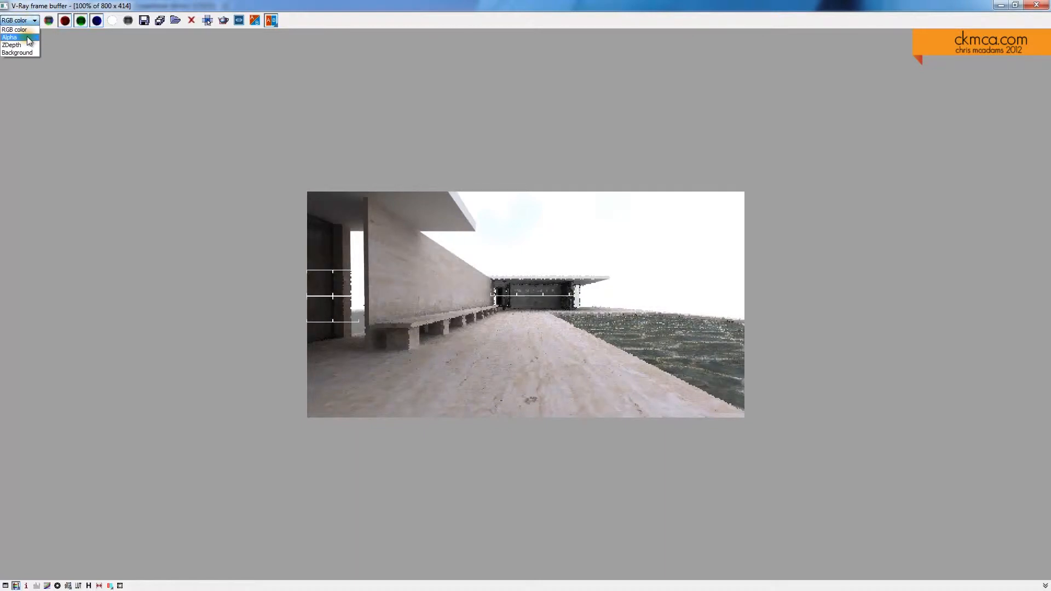
pyautogui.click(28, 38)
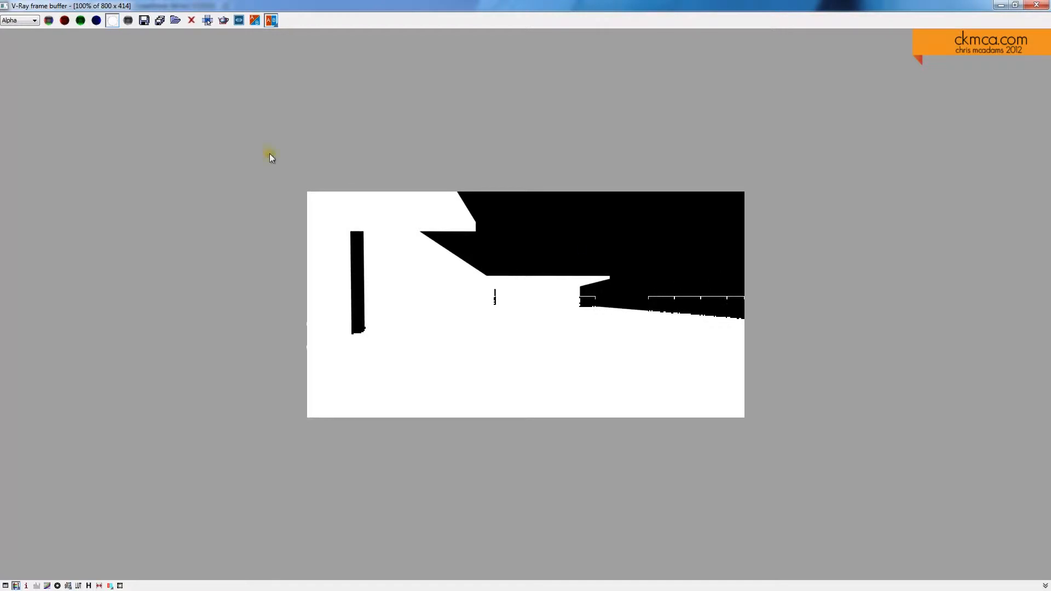
pyautogui.click(19, 21)
pyautogui.click(24, 52)
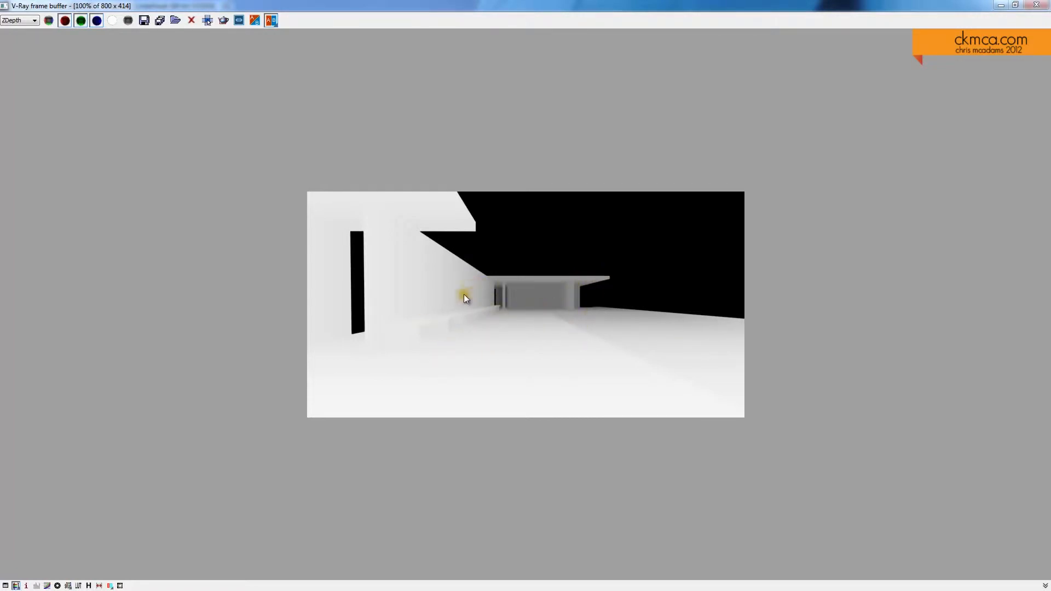
pyautogui.click(20, 21)
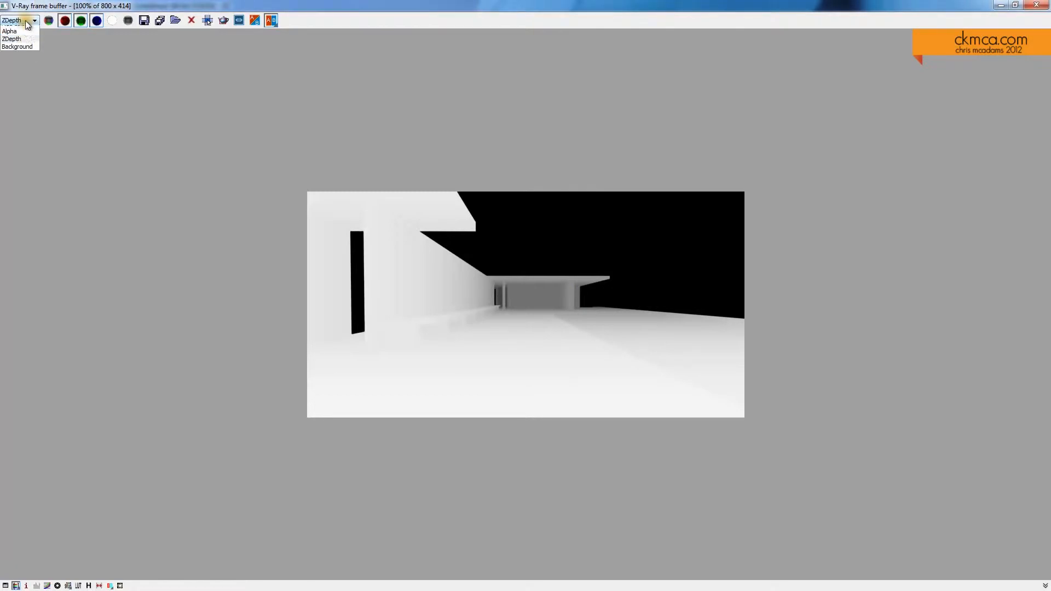
pyautogui.click(25, 54)
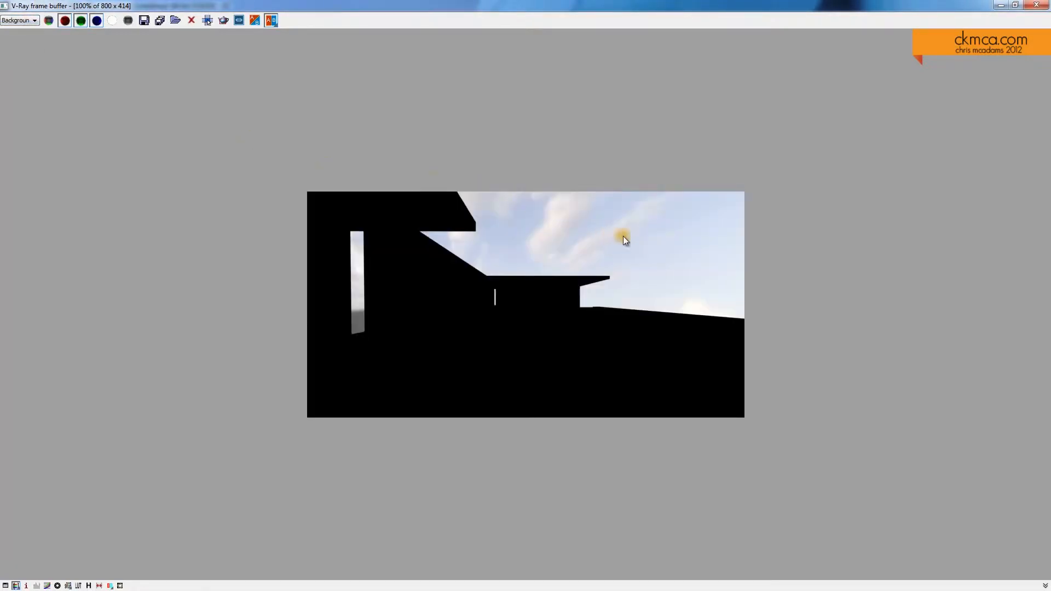
pyautogui.click(19, 20)
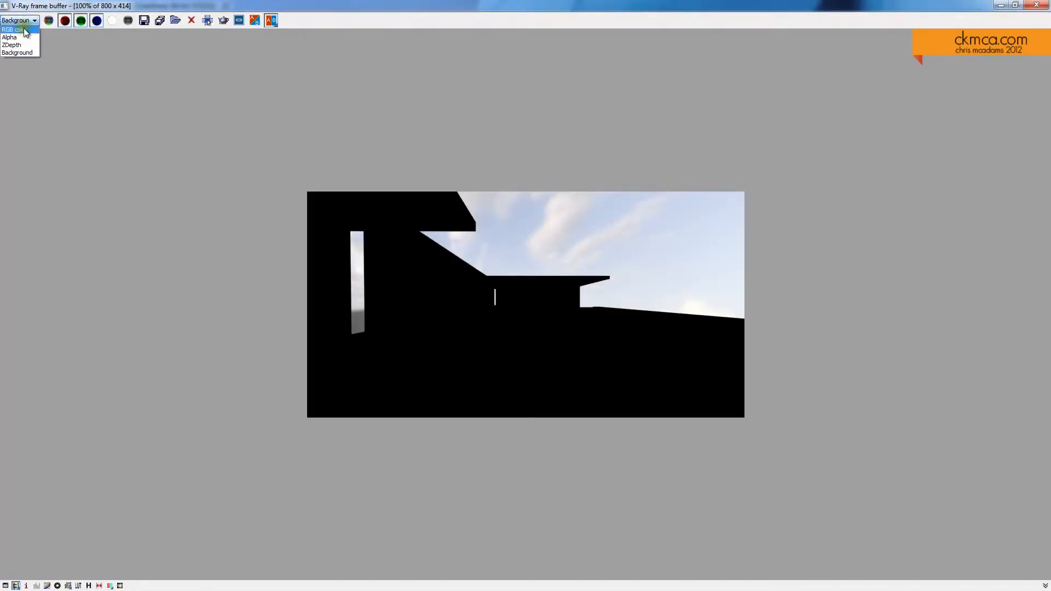
pyautogui.click(16, 26)
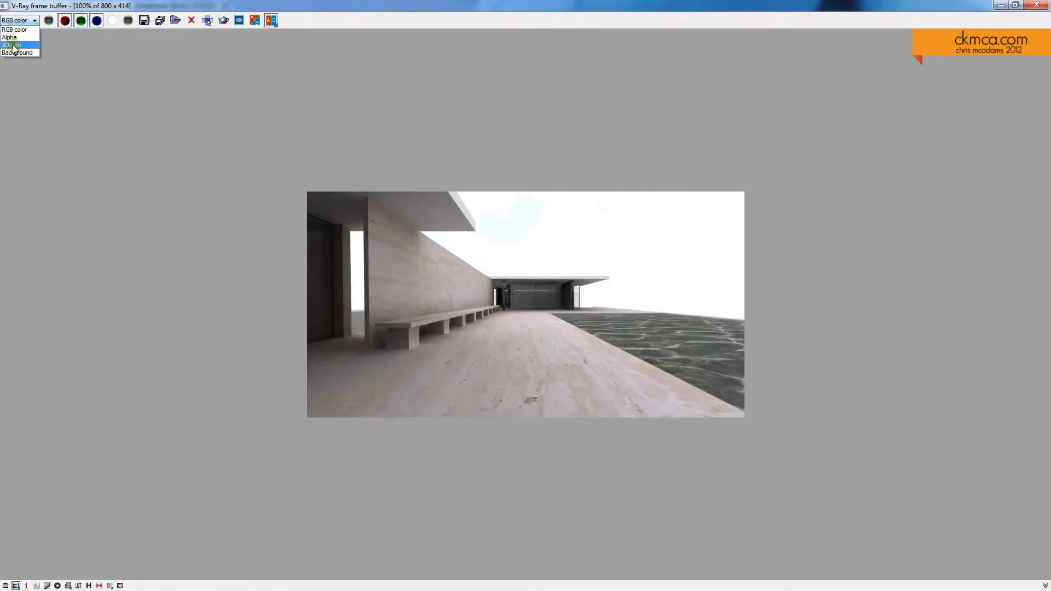
pyautogui.click(16, 52)
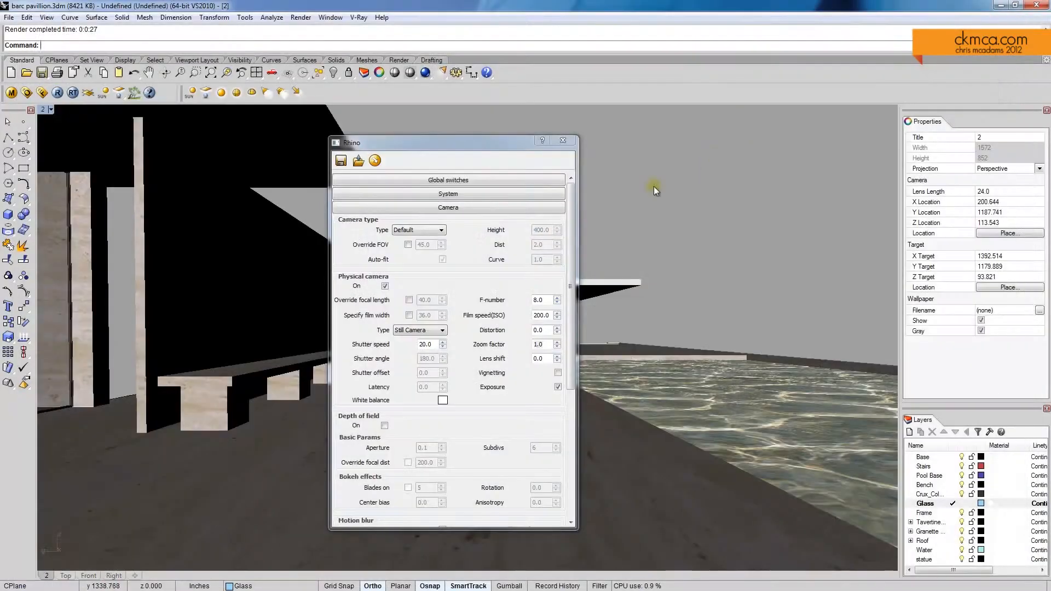
# Step: Close the render options and reframe the perspective view on the glazed partitions and the green marble wall
pyautogui.click(572, 136)
pyautogui.moveTo(601, 268); pyautogui.dragTo(570, 278, button='right')
pyautogui.scroll(10, 581, 326)
pyautogui.moveTo(583, 327)
pyautogui.mouseDown(button='right')
pyautogui.moveTo(540, 310)
pyautogui.moveTo(594, 290)
pyautogui.moveTo(586, 312)
pyautogui.moveTo(598, 318)
pyautogui.mouseUp(button='right')
pyautogui.scroll(4, 547, 315)
pyautogui.keyDown('shift'); pyautogui.moveTo(510, 329); pyautogui.dragTo(605, 348, button='right'); pyautogui.keyUp('shift')
pyautogui.scroll(-6, 605, 347)
pyautogui.keyDown('shift'); pyautogui.moveTo(455, 307); pyautogui.dragTo(337, 382, button='right'); pyautogui.keyUp('shift')
pyautogui.scroll(6, 459, 353)
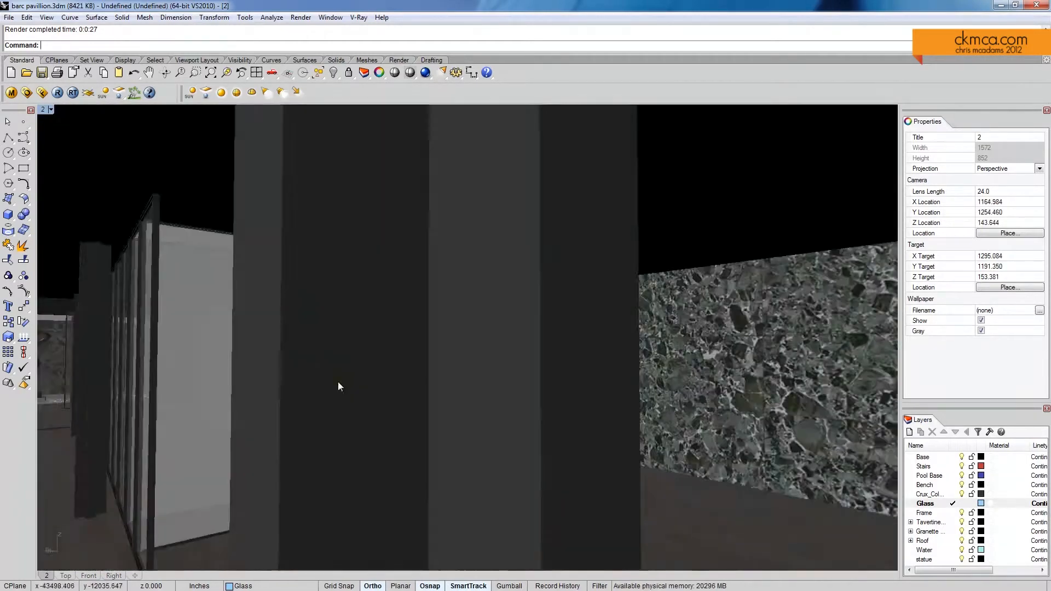
pyautogui.scroll(-4, 320, 382)
pyautogui.keyDown('shift'); pyautogui.moveTo(445, 330); pyautogui.dragTo(507, 315, button='right'); pyautogui.keyUp('shift')
# Step: Set the V-Ray environment's Reflection multiplier to 3.0 and close the render options
pyautogui.click(27, 92)
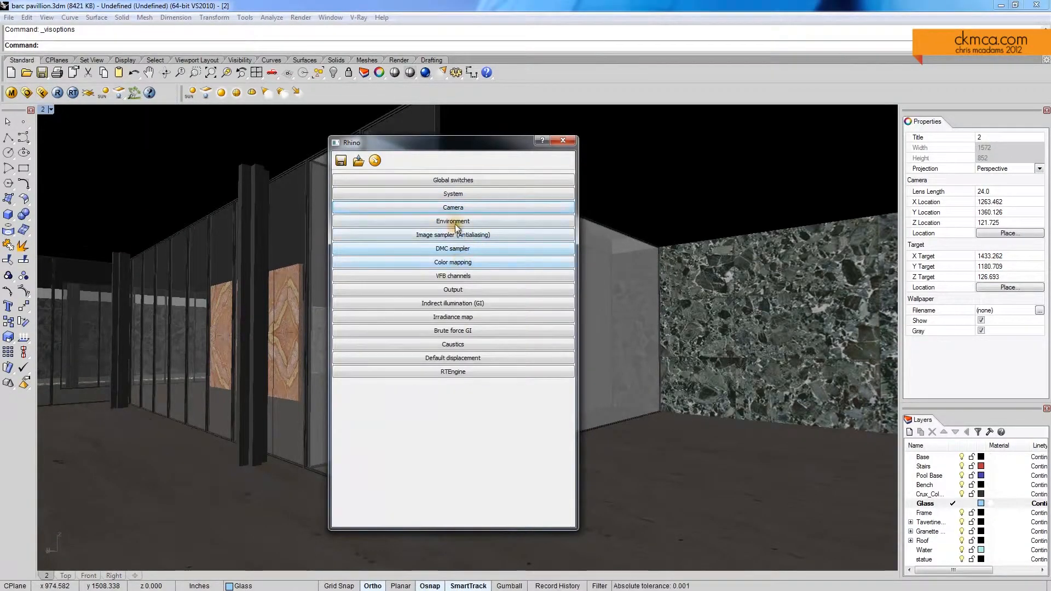
pyautogui.click(453, 221)
pyautogui.doubleClick(525, 245)
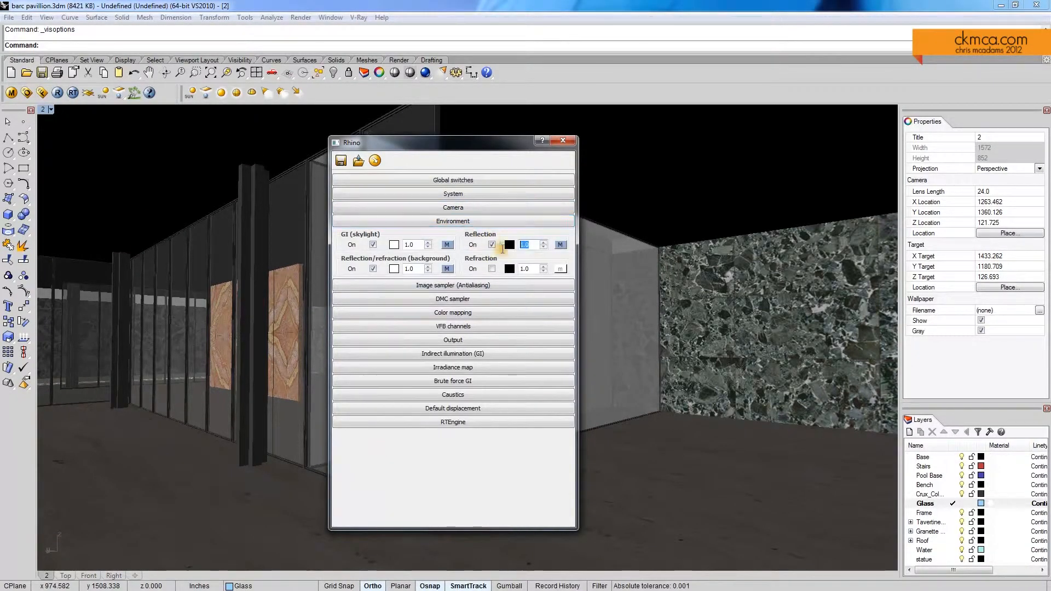
pyautogui.write('3')
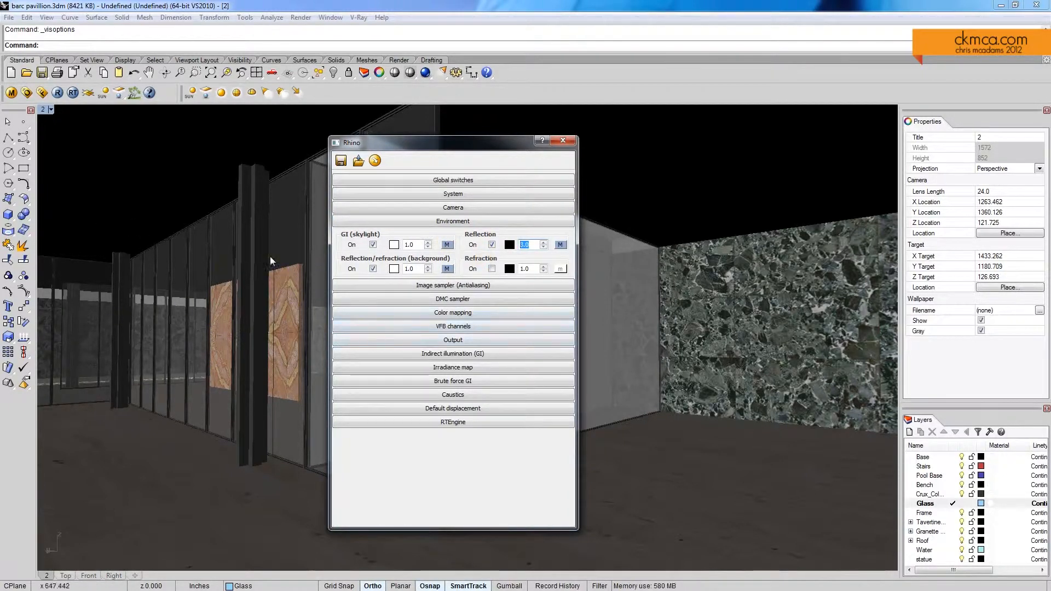
pyautogui.click(567, 144)
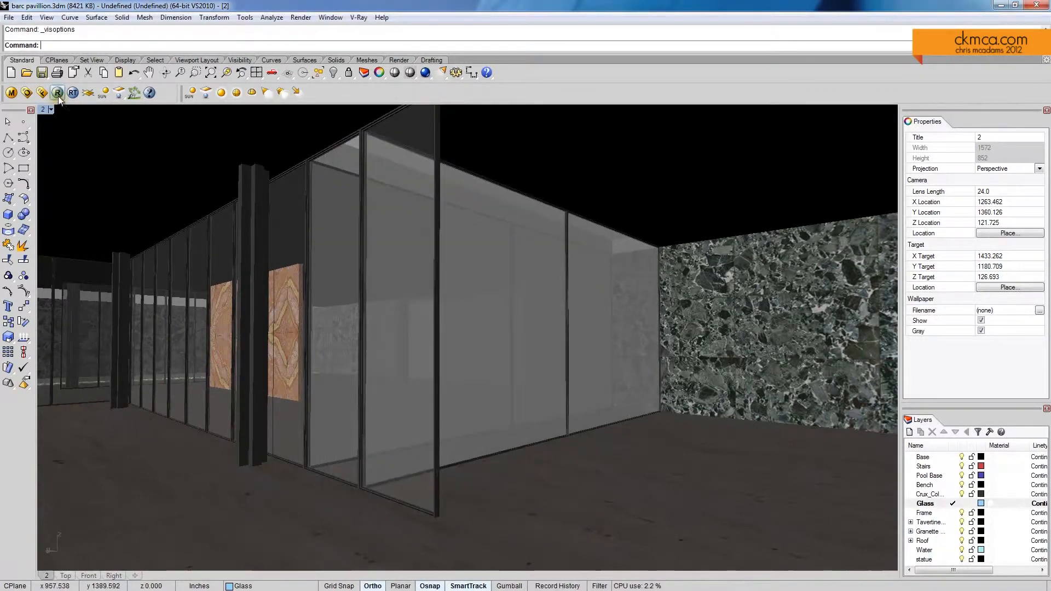
# Step: Render the perspective view, display its RGB color channel in the frame buffer, and close the frame buffer
pyautogui.click(57, 94)
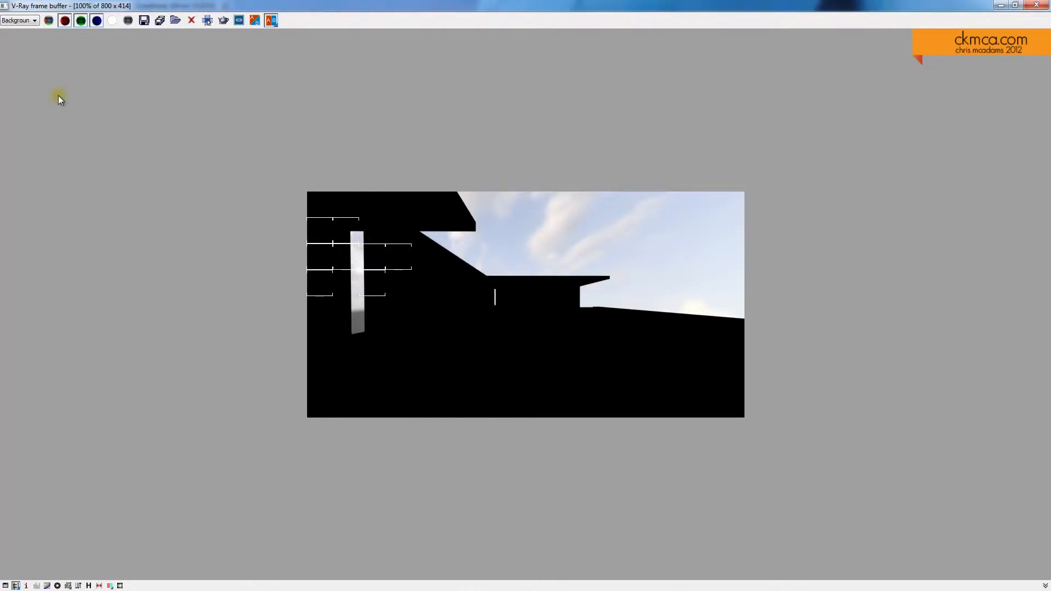
pyautogui.click(36, 20)
pyautogui.click(28, 30)
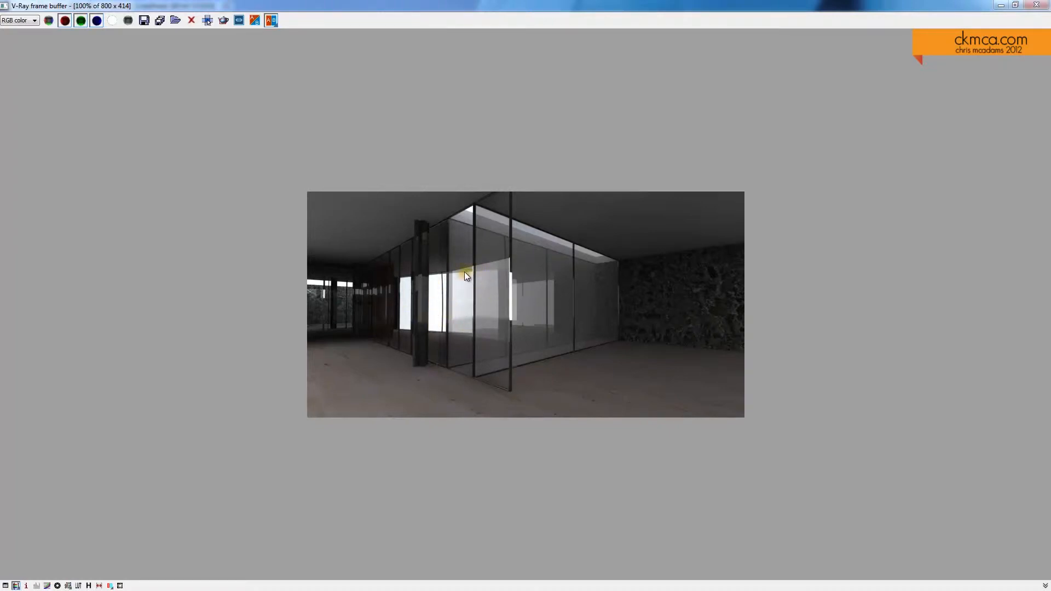
pyautogui.click(1033, 5)
# Step: Switch to a maximized Top viewport in wireframe and frame the pavilion's interior plan
pyautogui.moveTo(485, 300); pyautogui.dragTo(562, 318, button='right')
pyautogui.scroll(-8, 540, 305)
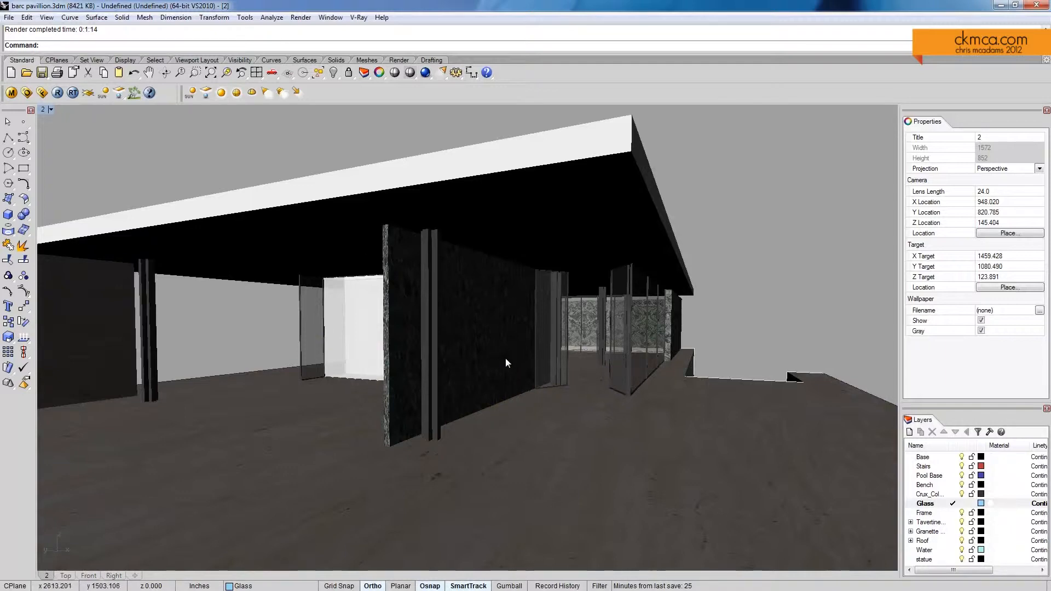
pyautogui.moveTo(506, 359)
pyautogui.mouseDown(button='right')
pyautogui.moveTo(526, 361)
pyautogui.moveTo(487, 367)
pyautogui.moveTo(493, 359)
pyautogui.mouseUp(button='right')
pyautogui.moveTo(408, 269); pyautogui.dragTo(353, 299, button='right')
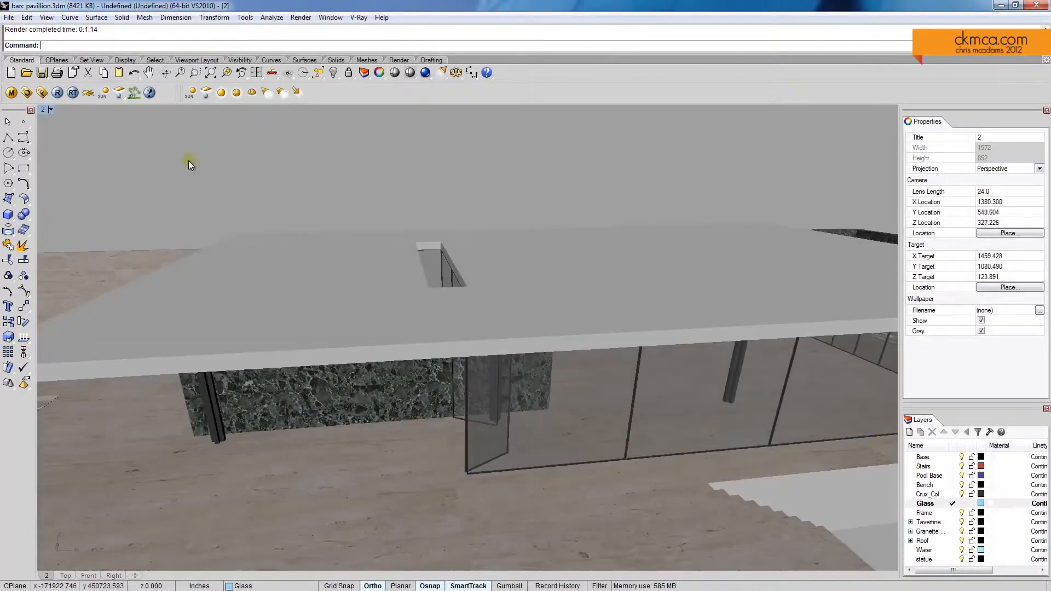
pyautogui.doubleClick(42, 110)
pyautogui.click(43, 111)
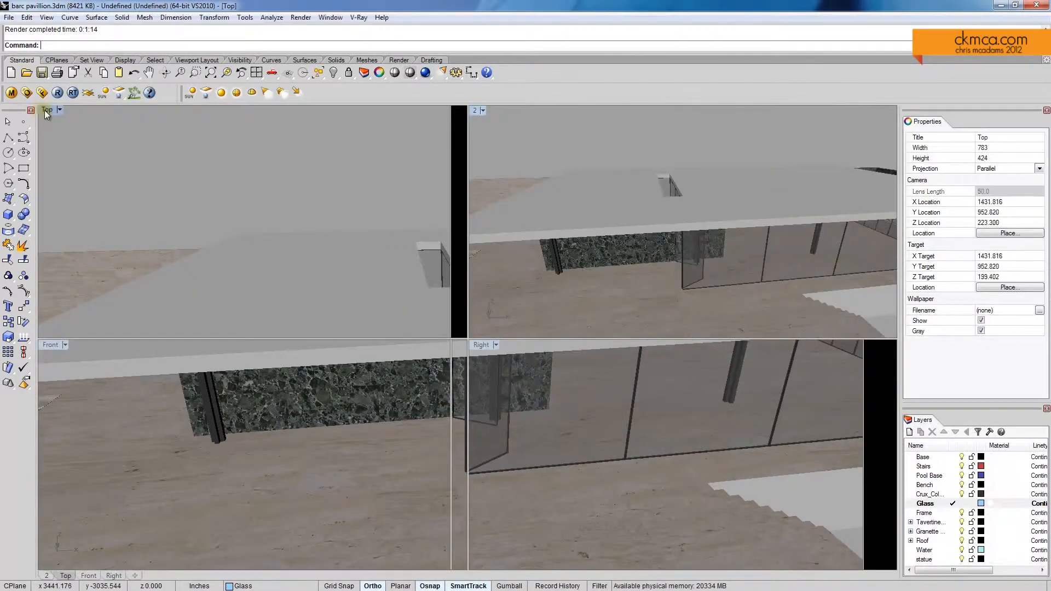
pyautogui.moveTo(93, 128); pyautogui.dragTo(149, 139, button='right')
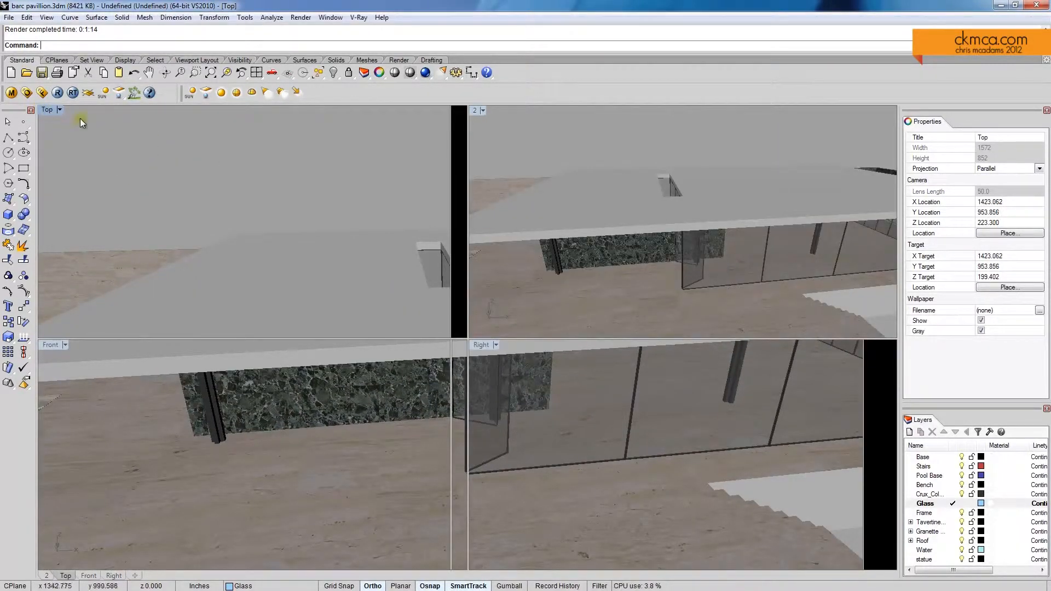
pyautogui.moveTo(128, 145); pyautogui.dragTo(163, 161, button='right')
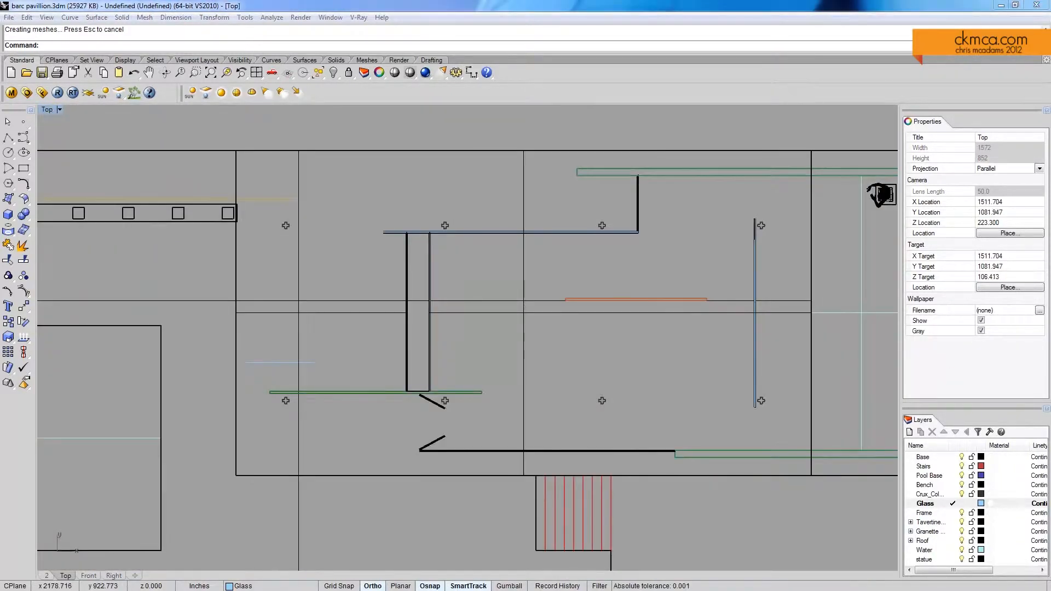
pyautogui.moveTo(546, 373); pyautogui.dragTo(383, 333, button='right')
pyautogui.scroll(2, 494, 347)
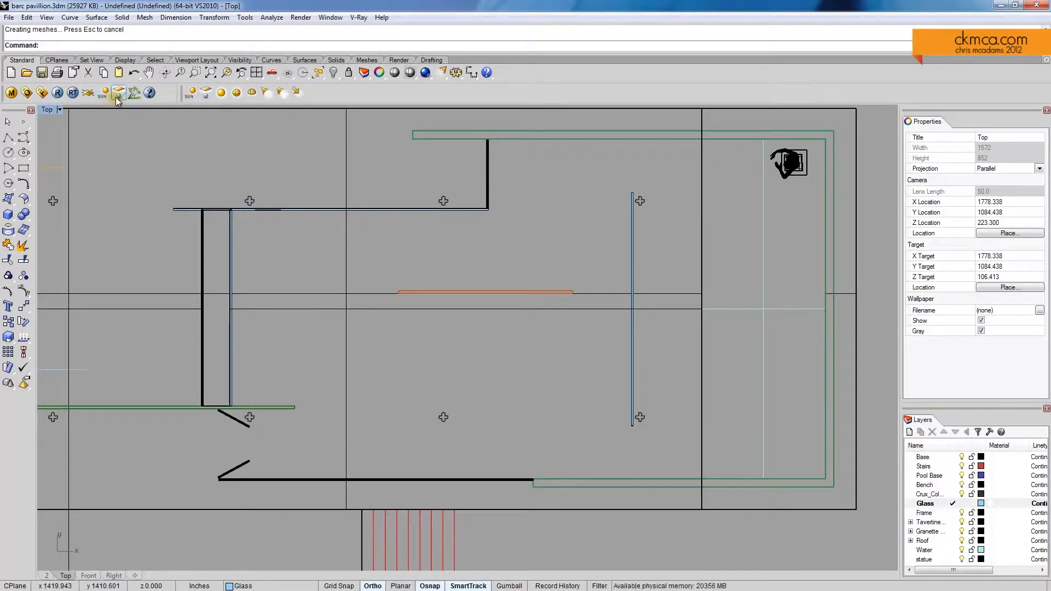
# Step: Draw two rectangular lights in plan: one beside the narrow glazed light box, one between the upper black partition and the blue glass partition
pyautogui.click(207, 95)
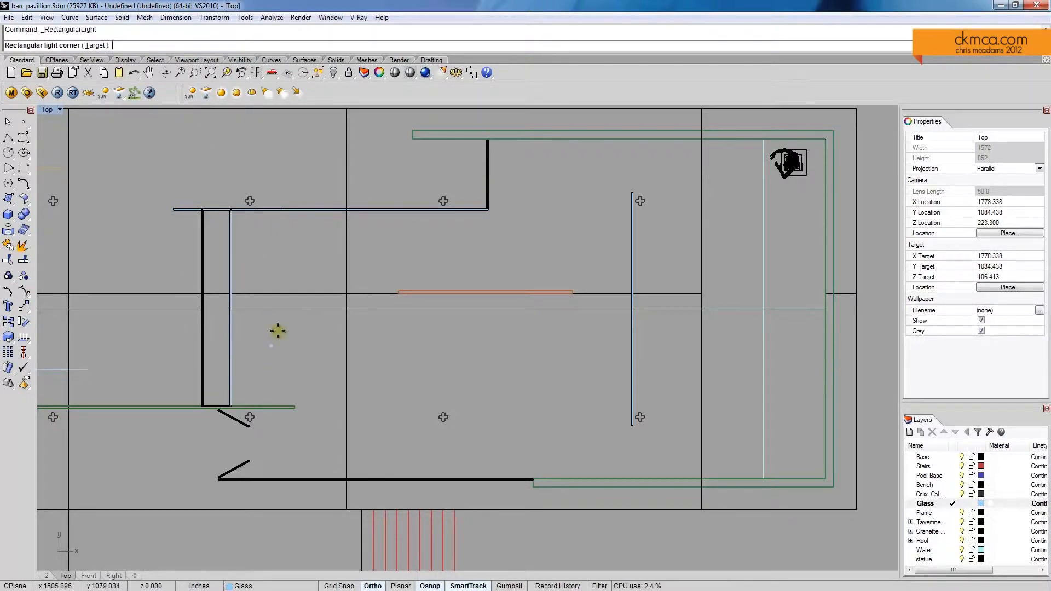
pyautogui.click(241, 220)
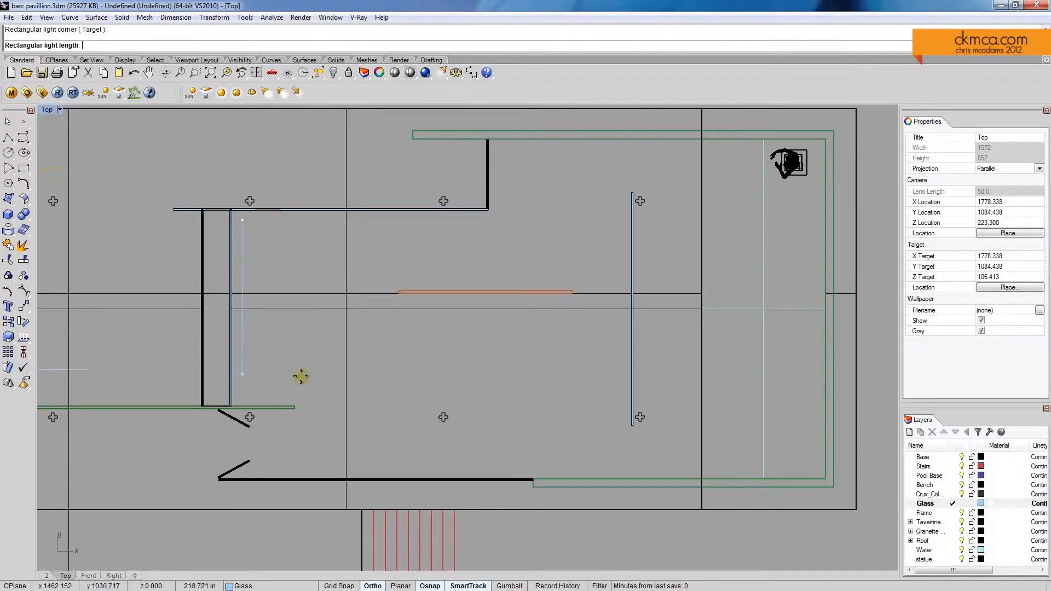
pyautogui.click(299, 393)
pyautogui.click(387, 392)
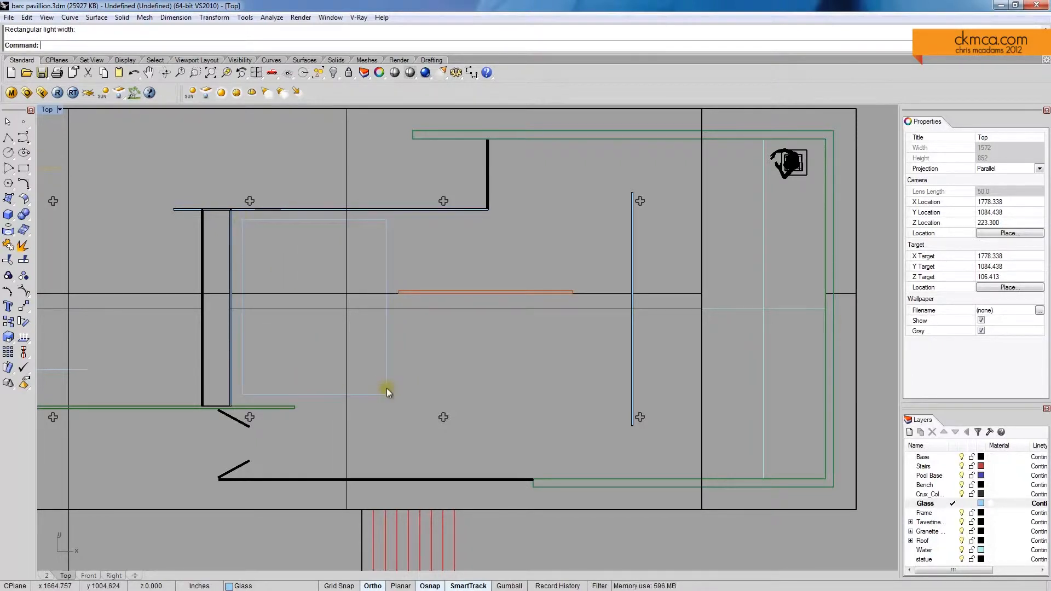
pyautogui.press('Return')
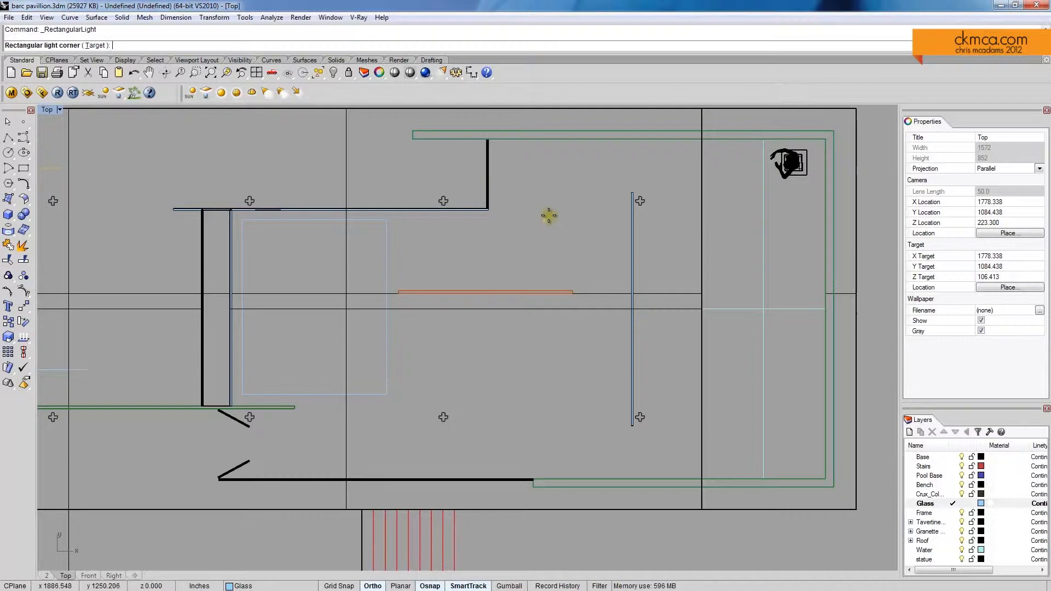
pyautogui.click(503, 151)
pyautogui.click(612, 183)
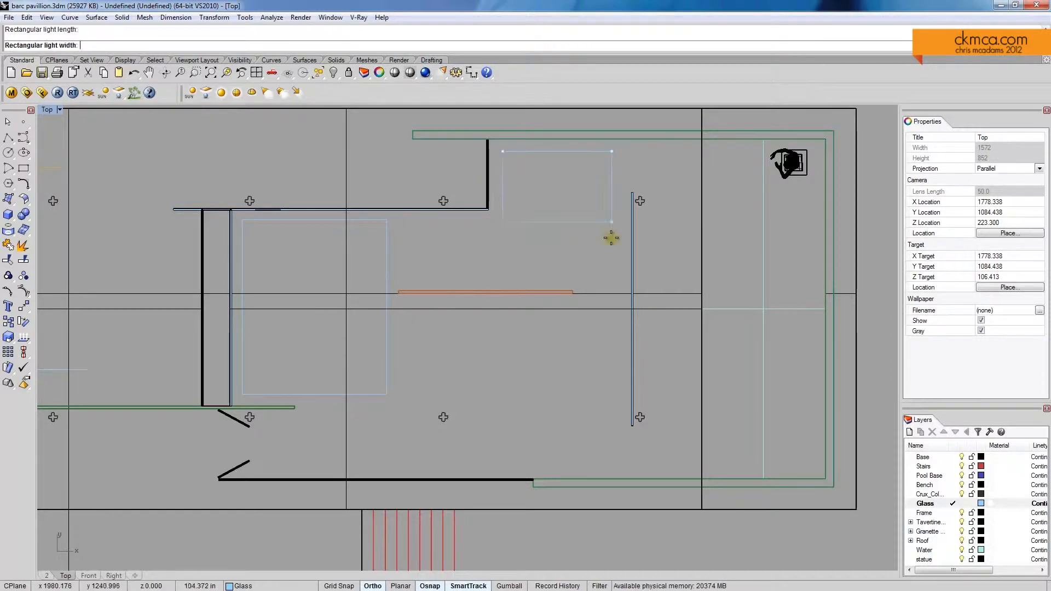
pyautogui.click(607, 270)
# Step: Move both rectangular lights up to just beneath the roof in the Front view and make them invisible
pyautogui.click(611, 270)
pyautogui.keyDown('shift'); pyautogui.click(386, 266); pyautogui.keyUp('shift')
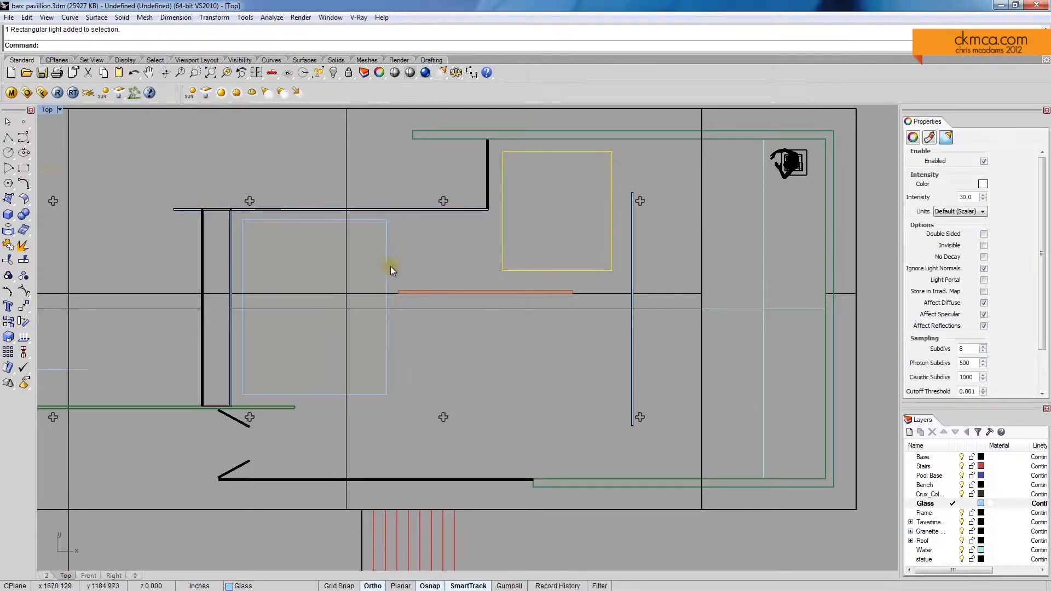
pyautogui.doubleClick(48, 110)
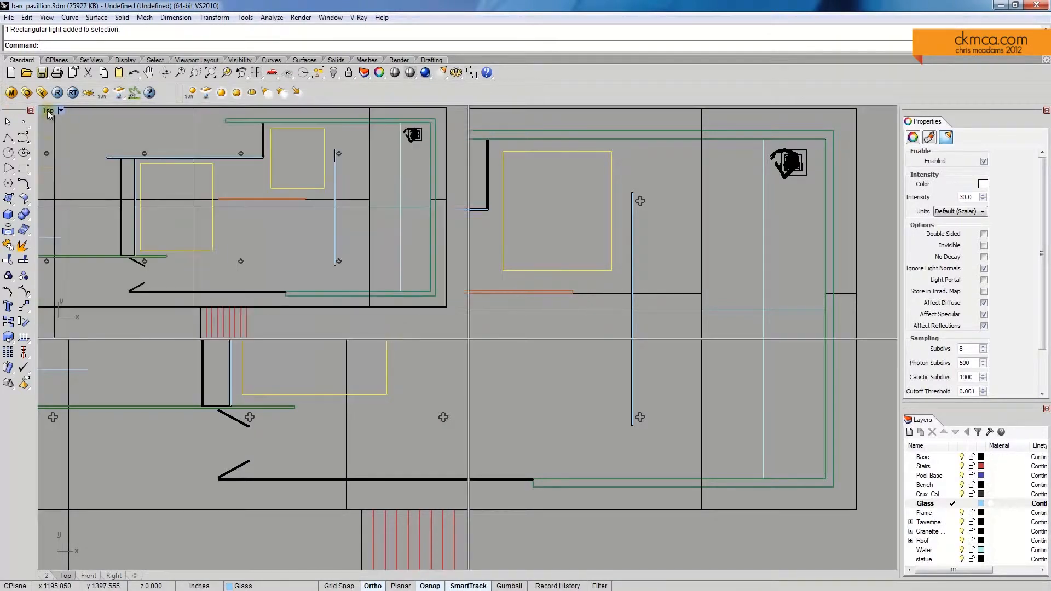
pyautogui.scroll(-3, 356, 397)
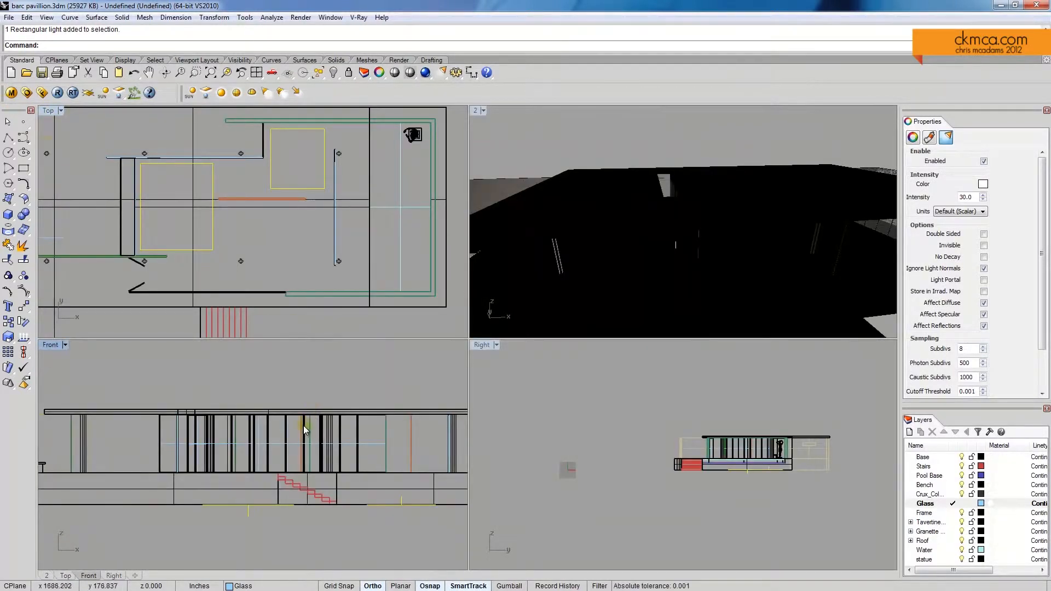
pyautogui.press('Return')
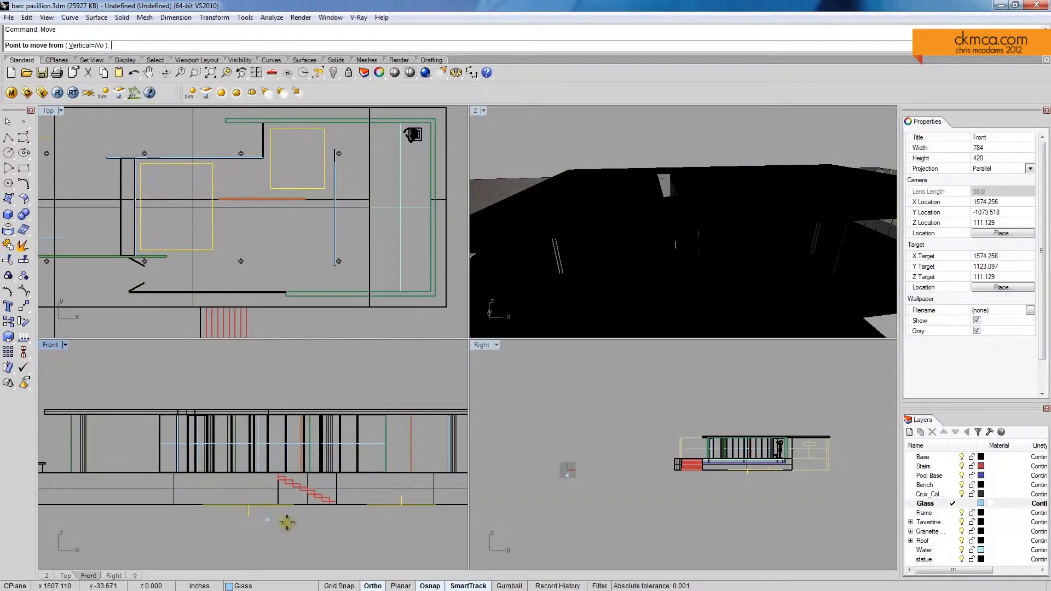
pyautogui.scroll(-2, 295, 520)
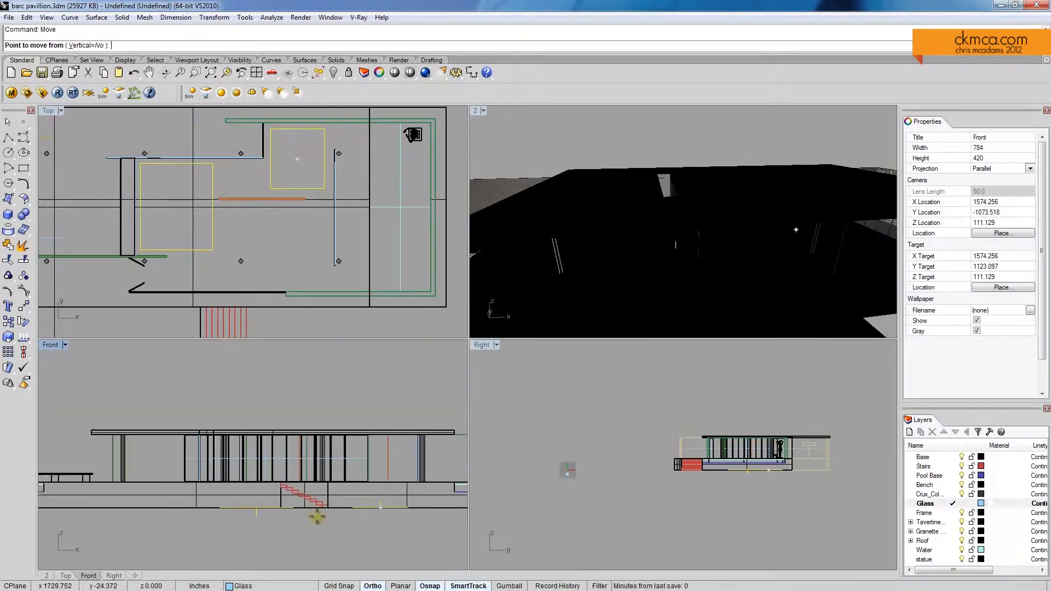
pyautogui.moveTo(318, 516); pyautogui.dragTo(290, 533, button='right')
pyautogui.click(319, 419)
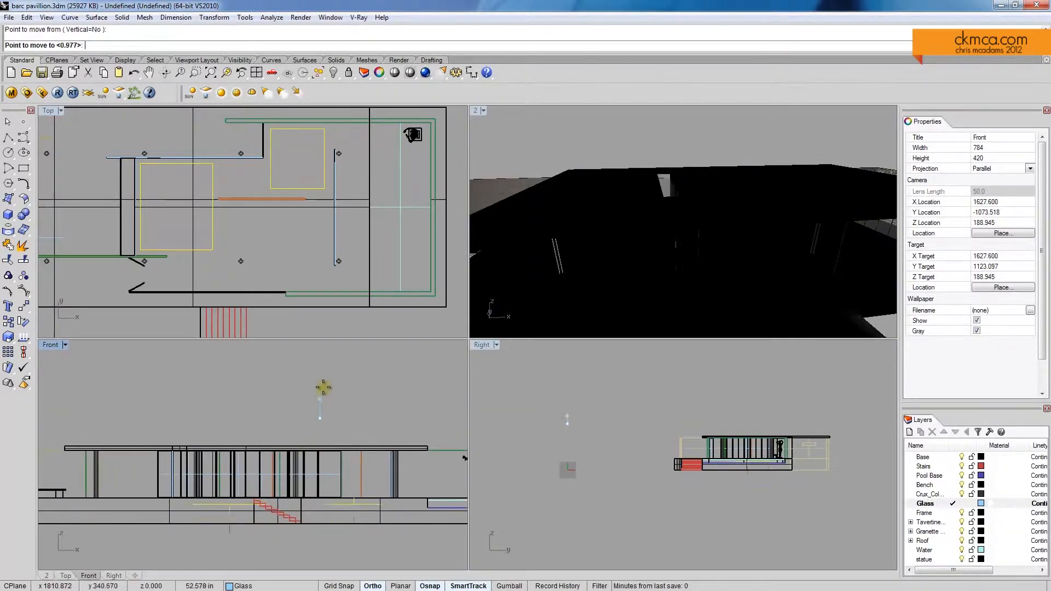
pyautogui.click(333, 349)
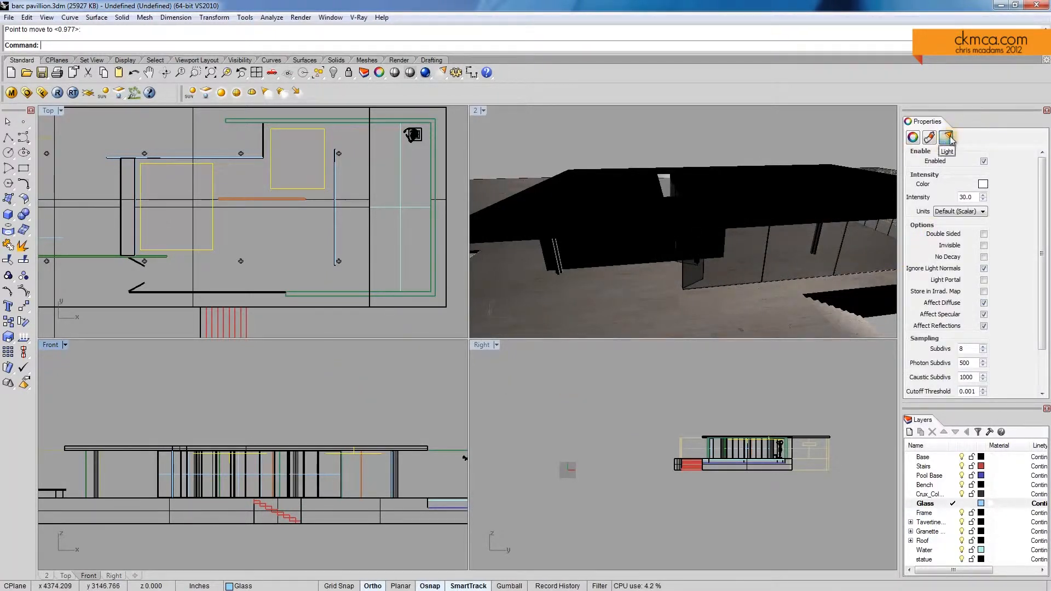
pyautogui.click(984, 246)
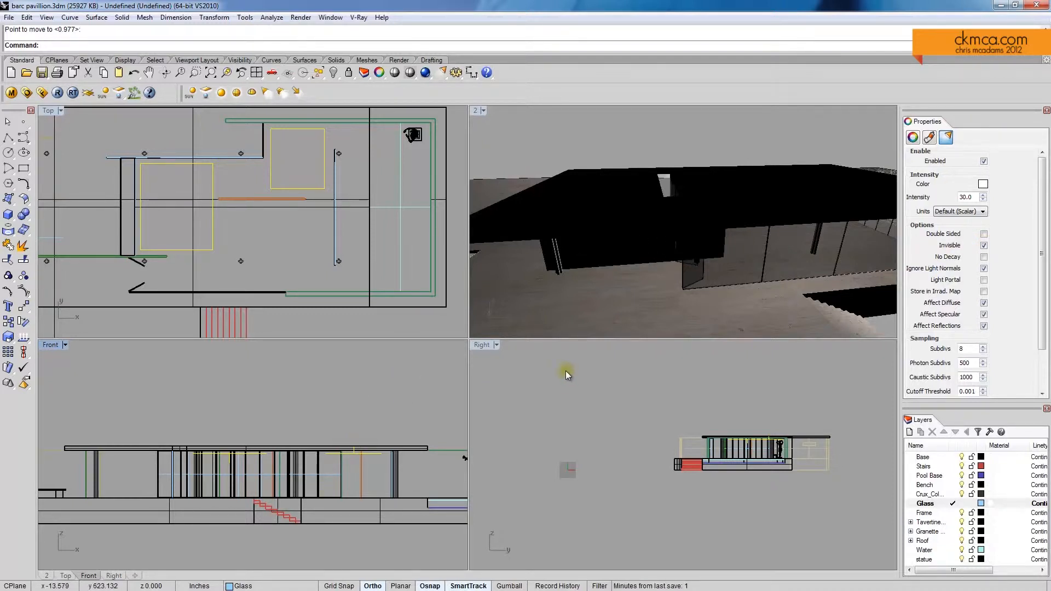
# Step: Flip the direction of both rectangular lights so they point down into the interior
pyautogui.scroll(5, 359, 466)
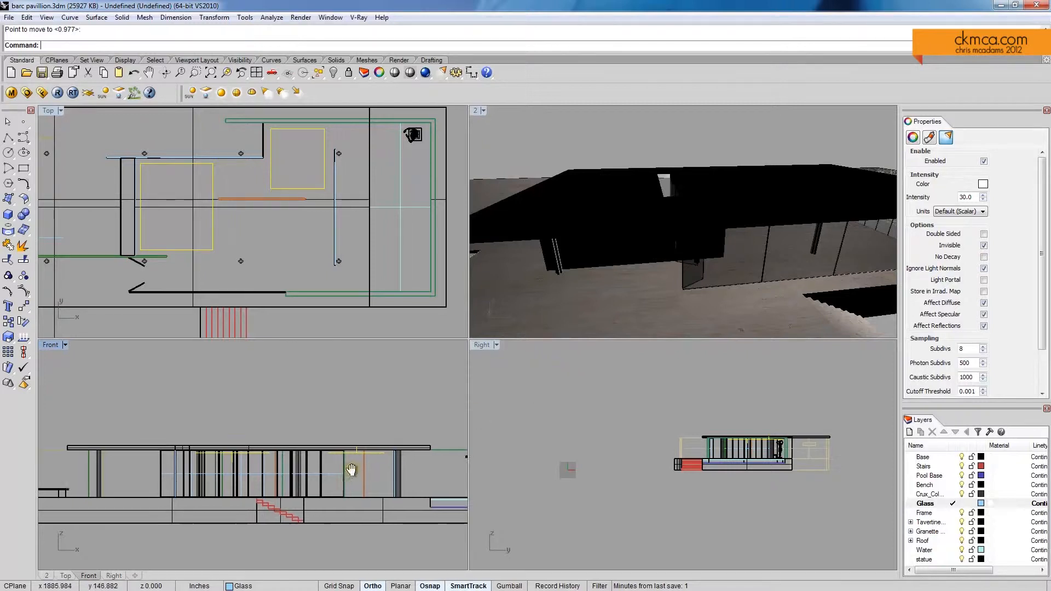
pyautogui.click(362, 438)
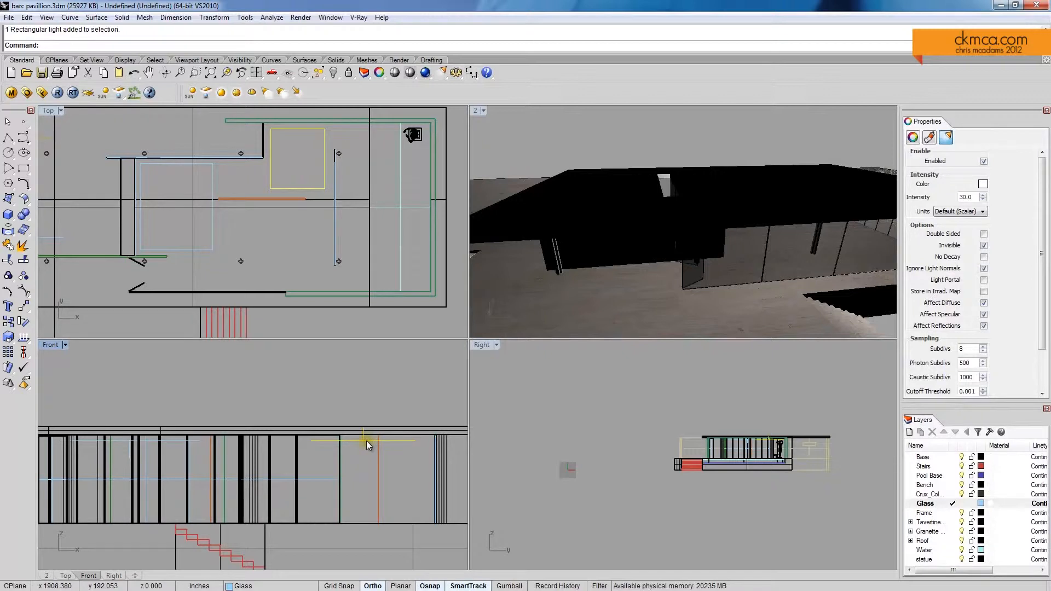
pyautogui.click(53, 46)
pyautogui.write('F')
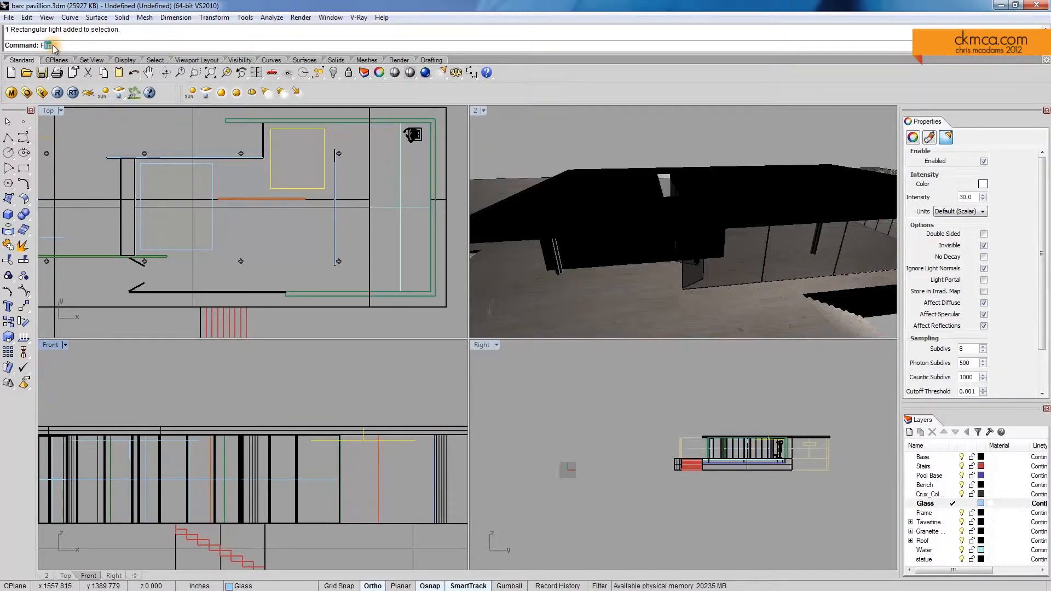
pyautogui.write('lip')
pyautogui.press('Return')
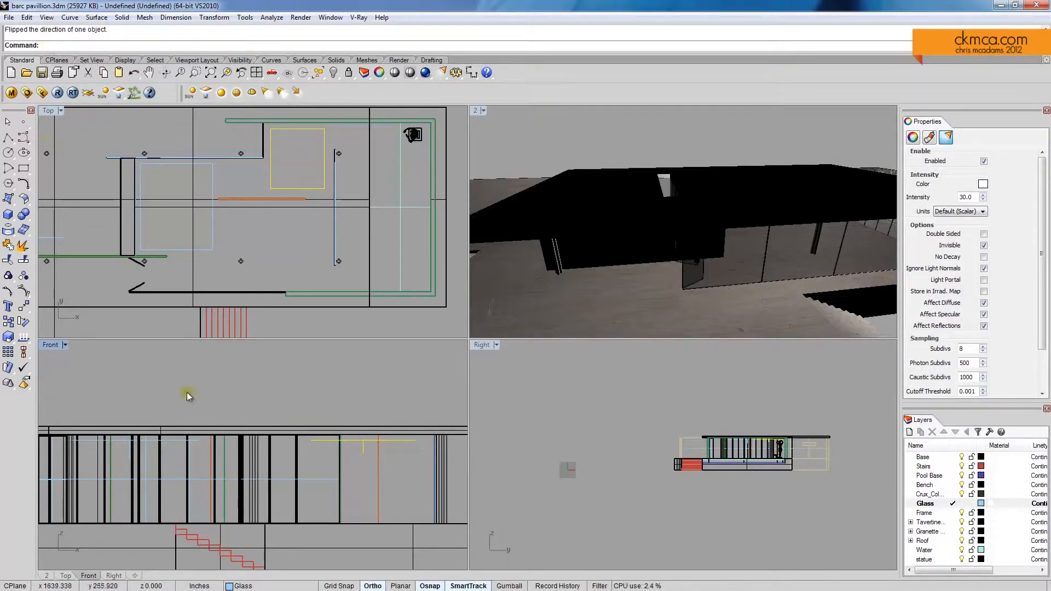
pyautogui.click(170, 440)
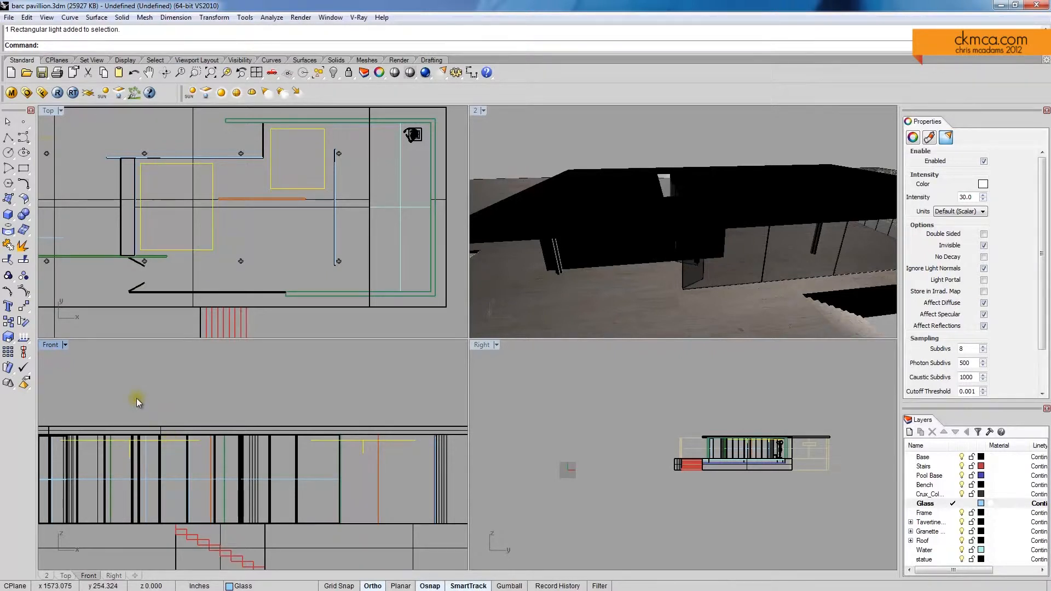
# Step: Move both rectangular lights slightly higher in the Front view, closer to the underside of the roof
pyautogui.moveTo(349, 471); pyautogui.dragTo(359, 461, button='right')
pyautogui.write('move')
pyautogui.press('Return')
pyautogui.scroll(3, 334, 471)
pyautogui.click(334, 471)
pyautogui.click(331, 455)
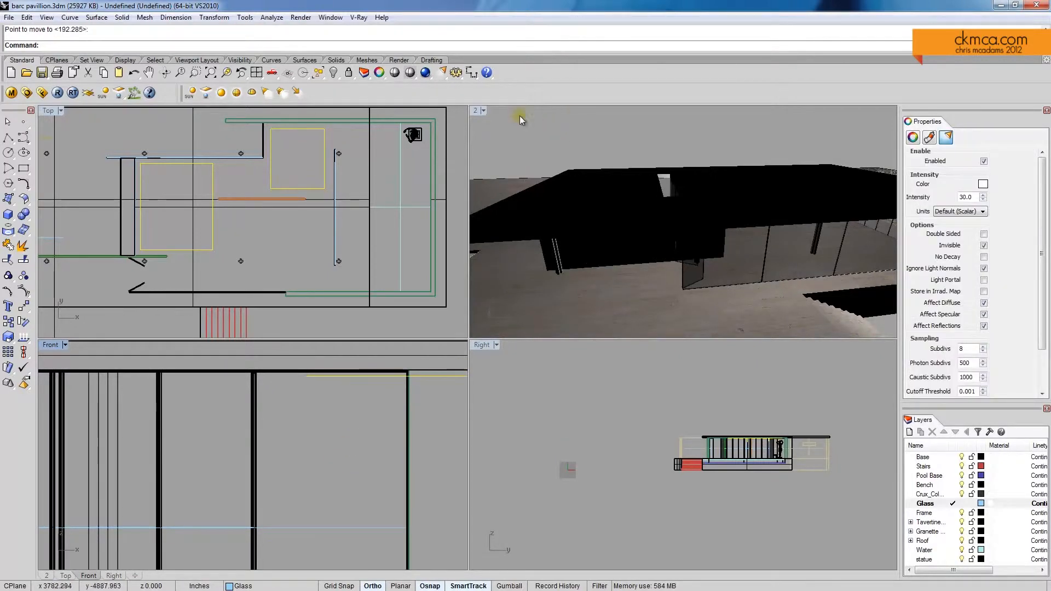
# Step: Frame the pavilion from across the pool in a maximized perspective view with rendered display, render it, and close the frame buffer
pyautogui.doubleClick(475, 111)
pyautogui.moveTo(409, 203); pyautogui.dragTo(463, 236, button='right')
pyautogui.moveTo(537, 274)
pyautogui.keyDown('shift'); pyautogui.mouseDown(button='right')
pyautogui.moveTo(518, 249)
pyautogui.moveTo(505, 272)
pyautogui.moveTo(521, 285)
pyautogui.moveTo(535, 267)
pyautogui.moveTo(519, 258)
pyautogui.moveTo(550, 277)
pyautogui.mouseUp(button='right'); pyautogui.keyUp('shift')
pyautogui.middleClick(550, 279)
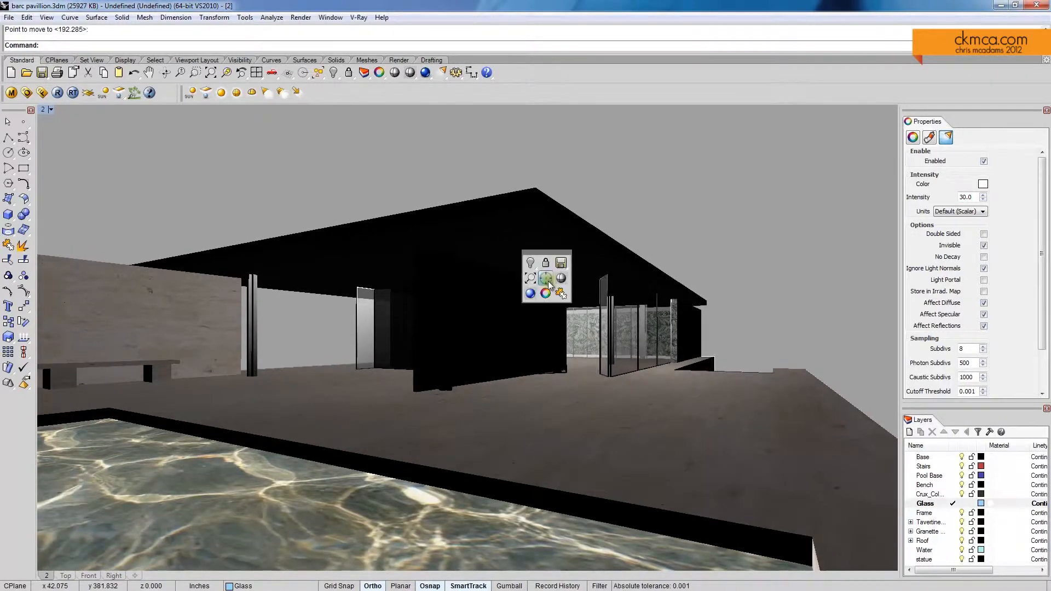
pyautogui.click(548, 280)
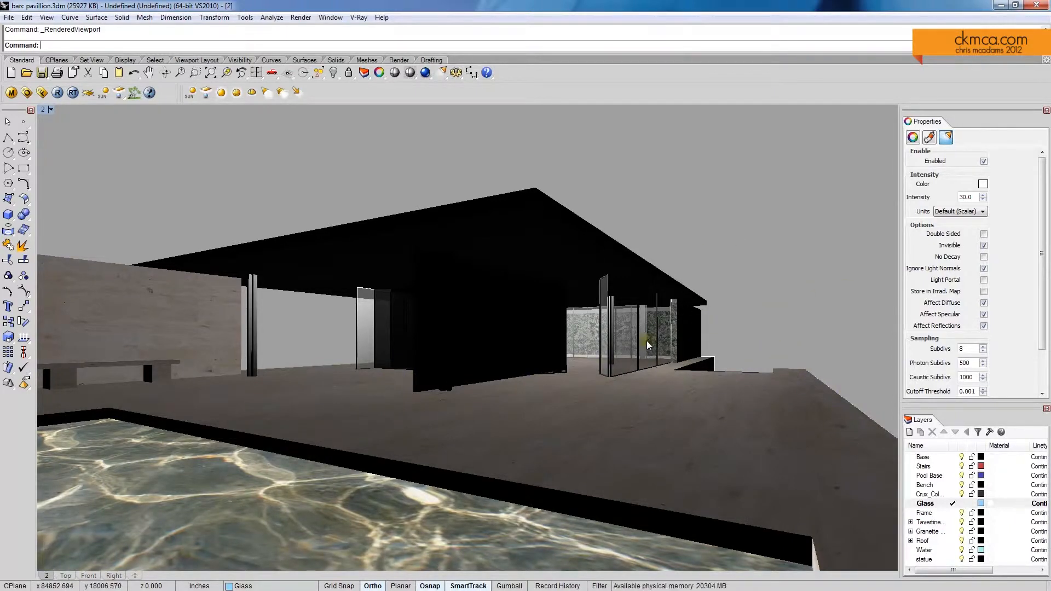
pyautogui.click(58, 93)
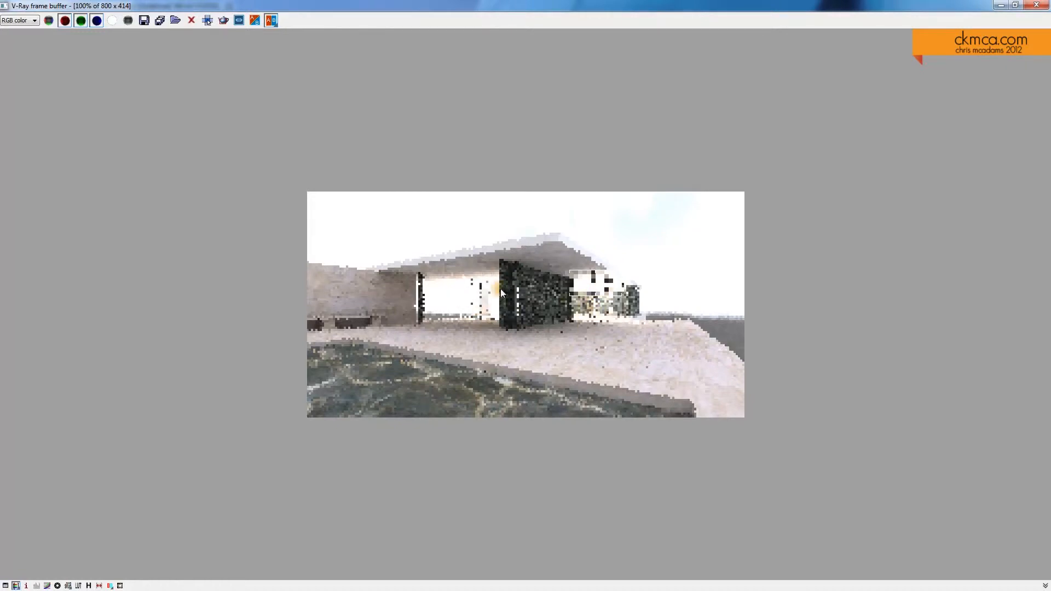
pyautogui.click(1035, 8)
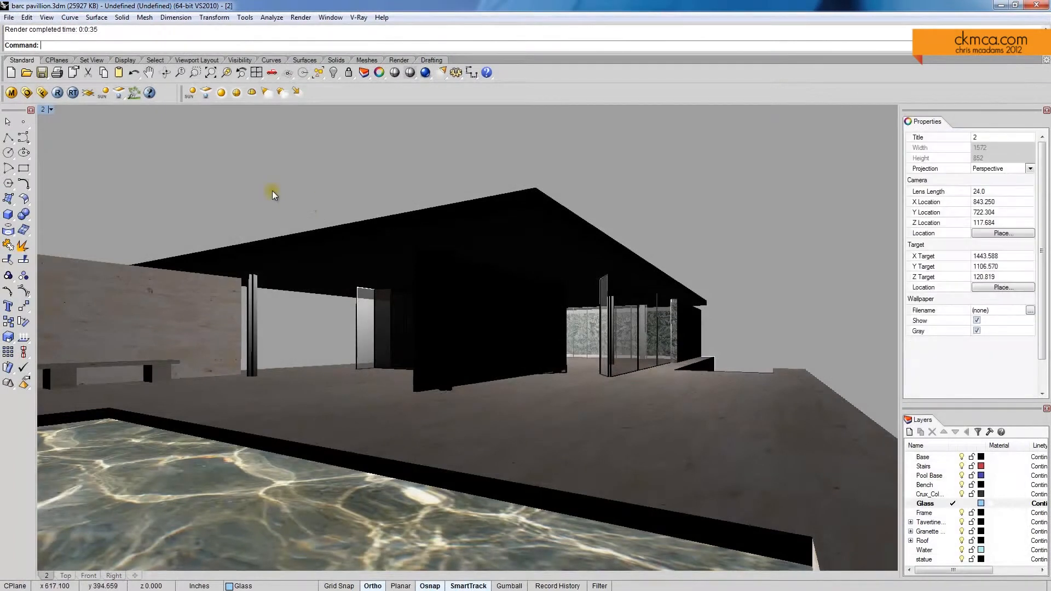
# Step: Set the intensity of both rectangular lights to 10, render the view across the pool, and close the frame buffer
pyautogui.write('SelLight')
pyautogui.press('Return')
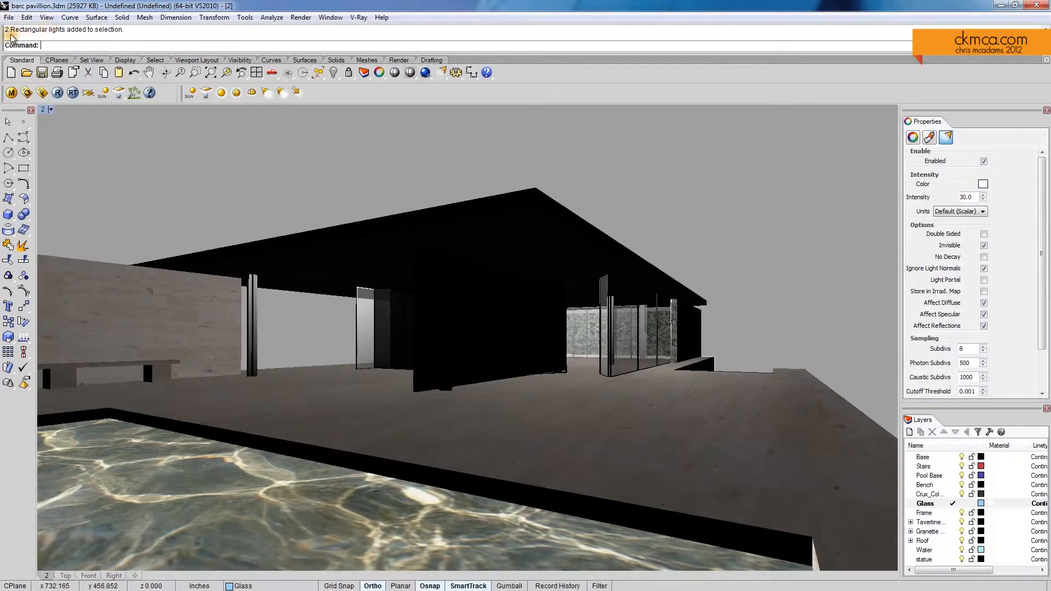
pyautogui.doubleClick(966, 197)
pyautogui.write('10')
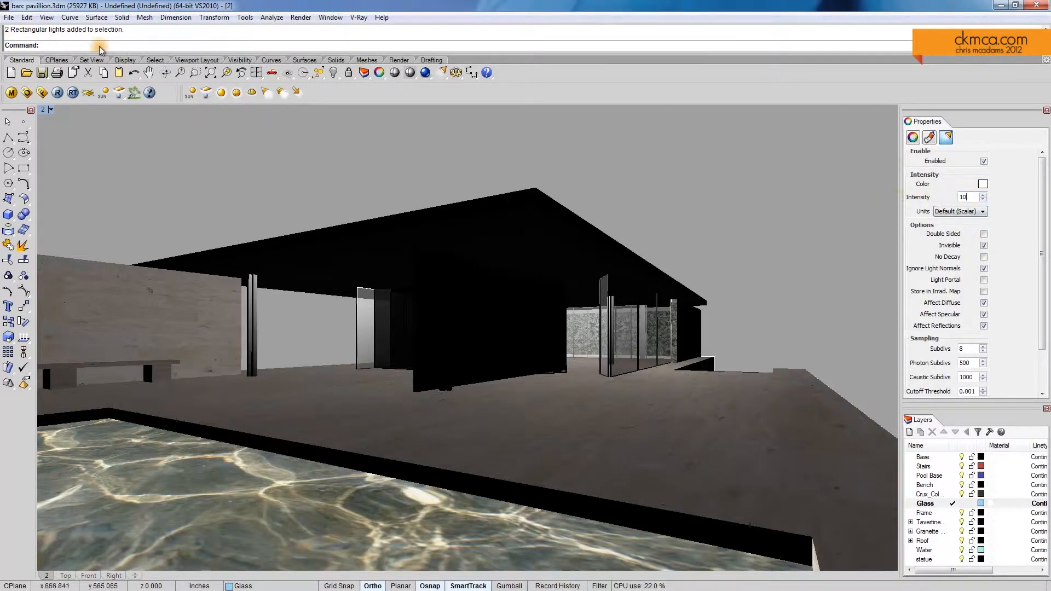
pyautogui.click(56, 92)
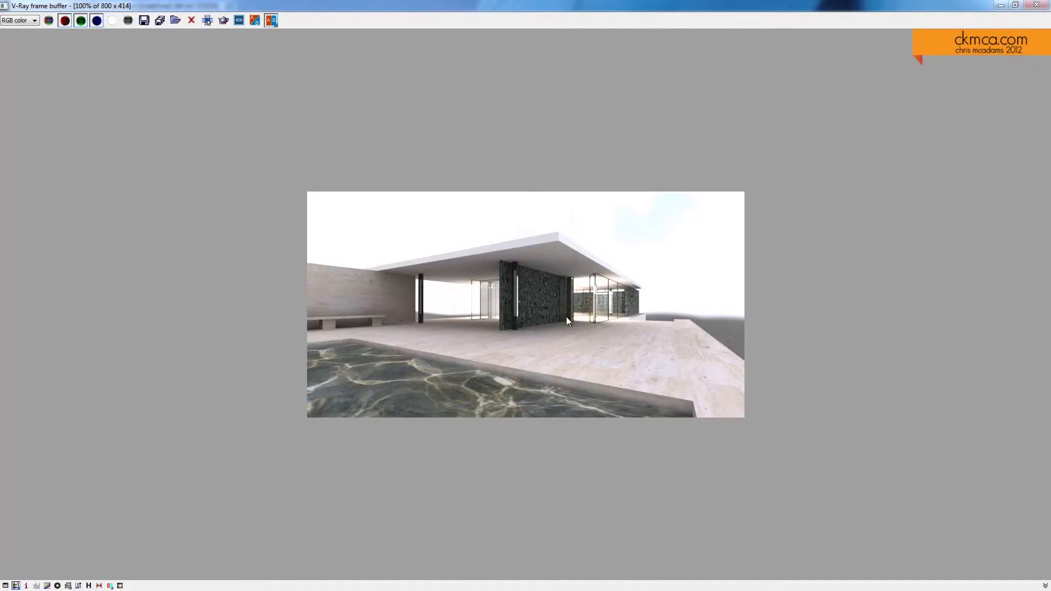
pyautogui.click(1040, 5)
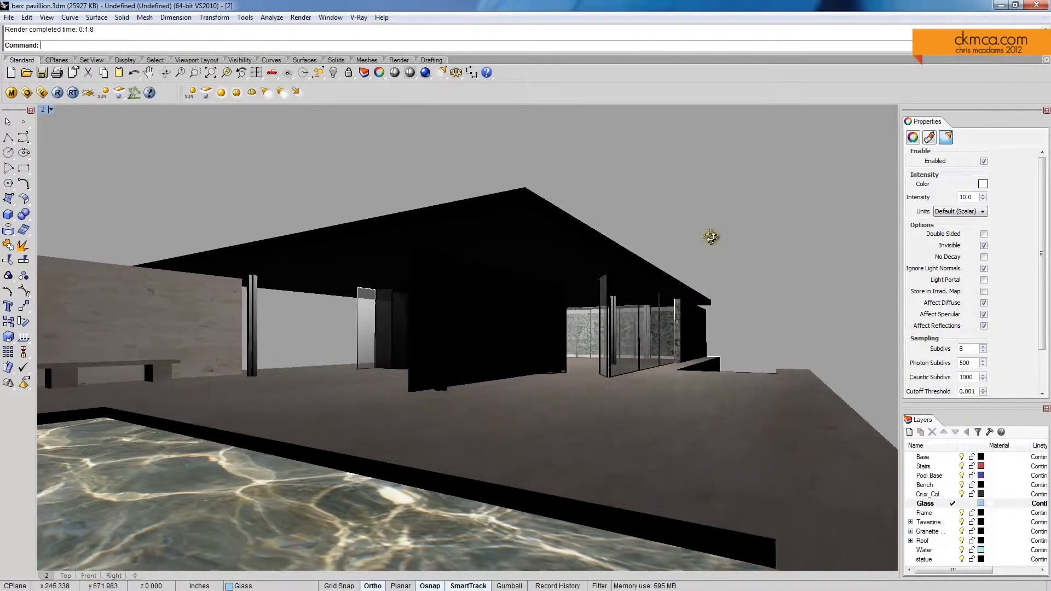
# Step: Select both rectangular lights with a light selection command and delete them from the scene
pyautogui.moveTo(711, 236); pyautogui.dragTo(657, 241, button='right')
pyautogui.write('ght')
pyautogui.press('Return')
pyautogui.write('SelLig')
pyautogui.press('Return')
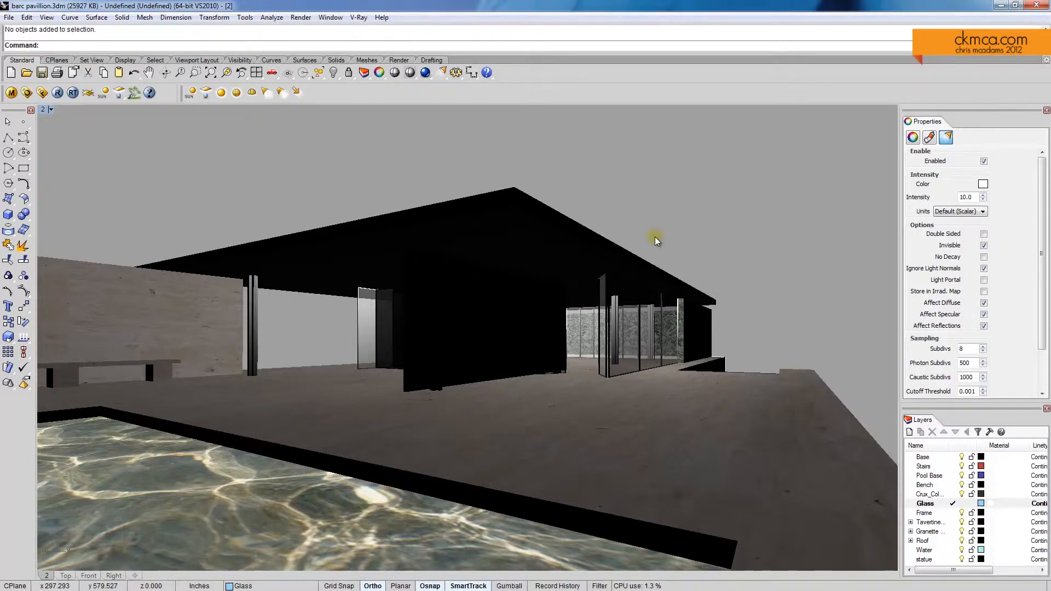
pyautogui.click(701, 211)
pyautogui.write('Sellght')
pyautogui.press('Return')
pyautogui.moveTo(696, 211)
pyautogui.mouseDown(button='right')
pyautogui.moveTo(678, 221)
pyautogui.moveTo(685, 204)
pyautogui.mouseUp(button='right')
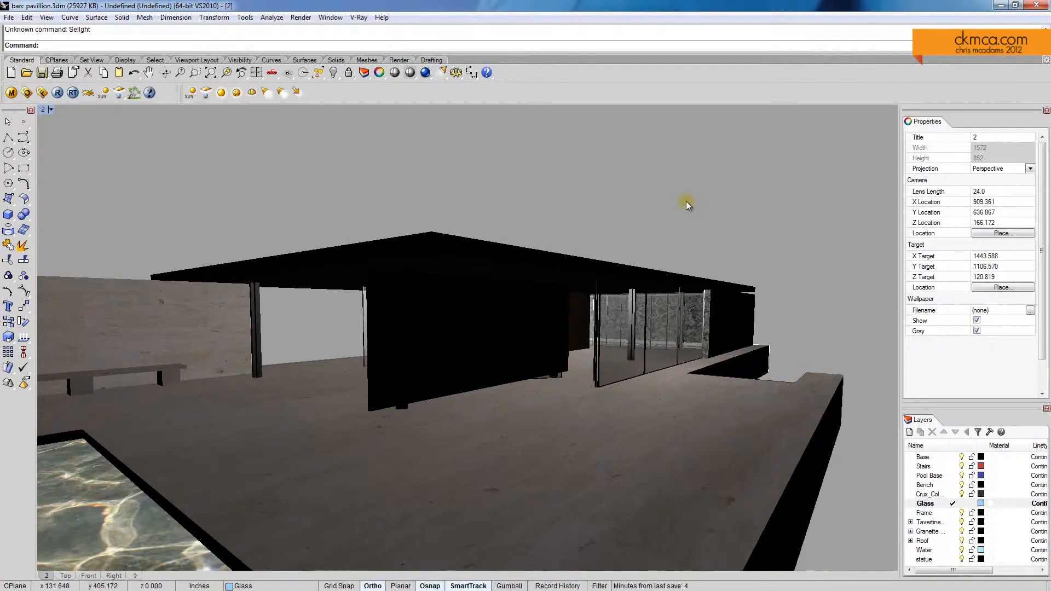
pyautogui.write('SelLight')
pyautogui.press('Return')
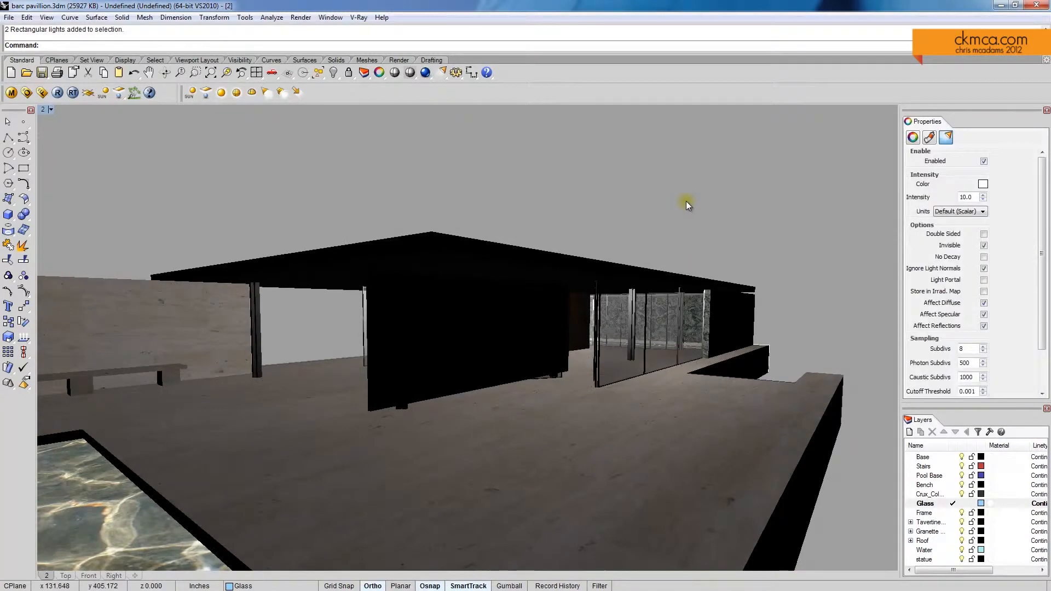
pyautogui.press('Delete')
# Step: Apply the T_stone material to the untextured low wall surface beside the steps in front of the glazing
pyautogui.scroll(8, 590, 319)
pyautogui.moveTo(590, 319)
pyautogui.keyDown('shift'); pyautogui.mouseDown(button='right')
pyautogui.moveTo(580, 265)
pyautogui.moveTo(629, 277)
pyautogui.moveTo(573, 313)
pyautogui.mouseUp(button='right'); pyautogui.keyUp('shift')
pyautogui.keyDown('shift'); pyautogui.moveTo(840, 477); pyautogui.dragTo(626, 462, button='right'); pyautogui.keyUp('shift')
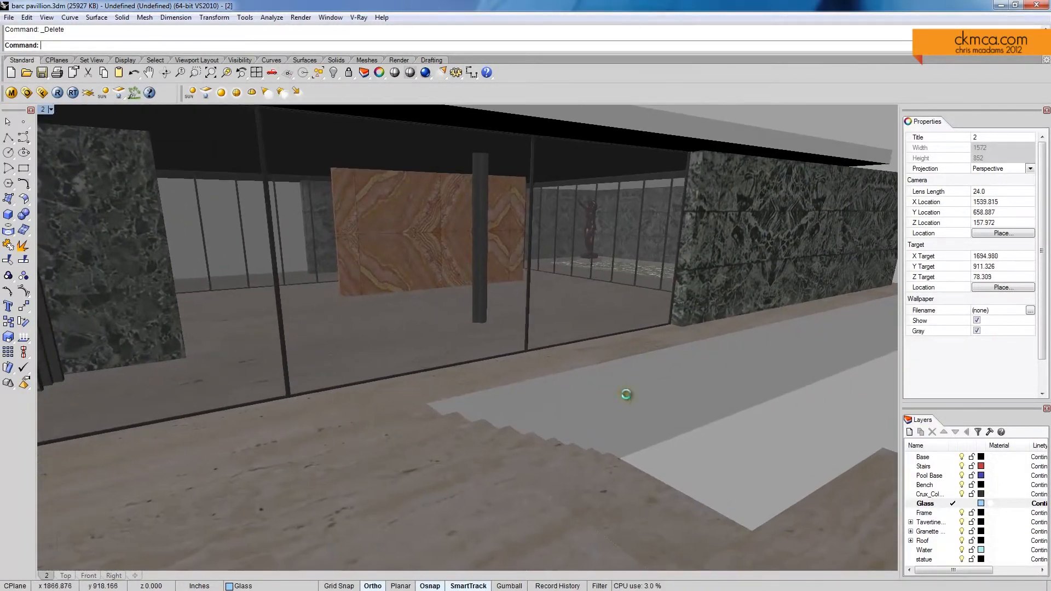
pyautogui.click(634, 395)
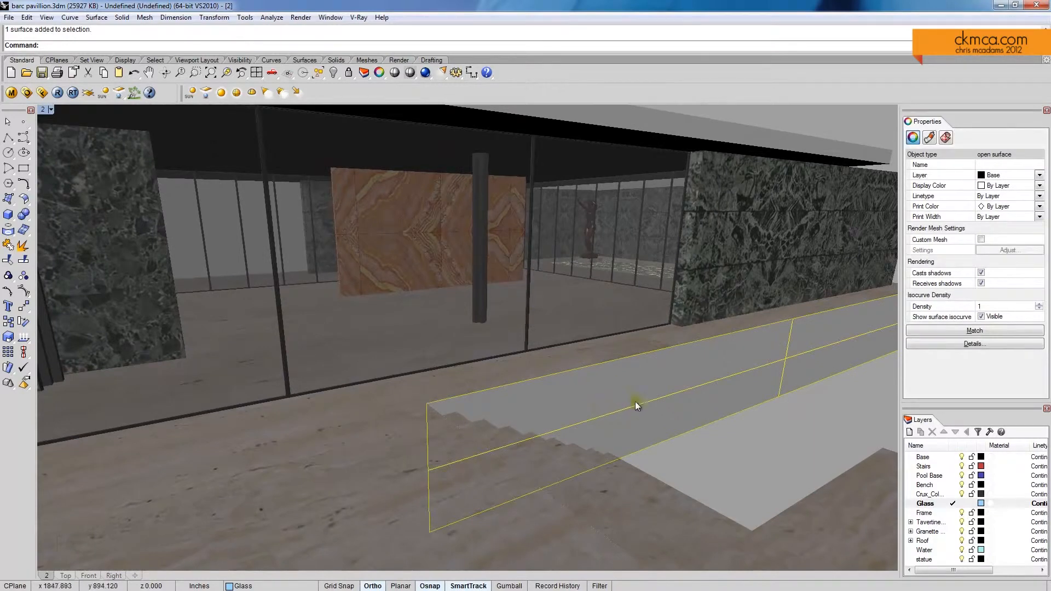
pyautogui.click(11, 92)
pyautogui.scroll(-1, 383, 415)
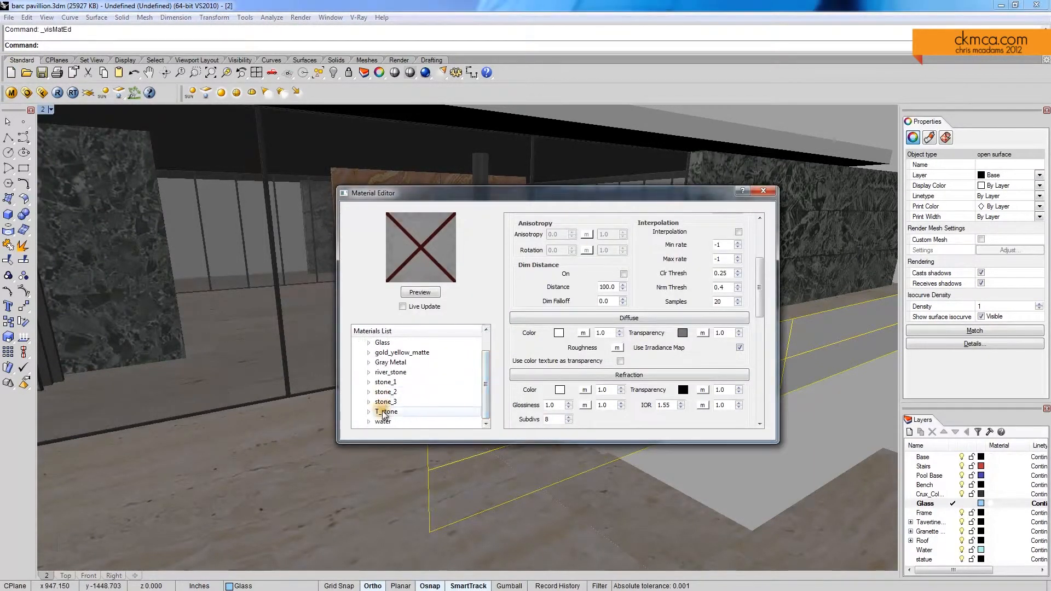
pyautogui.rightClick(388, 414)
pyautogui.click(460, 500)
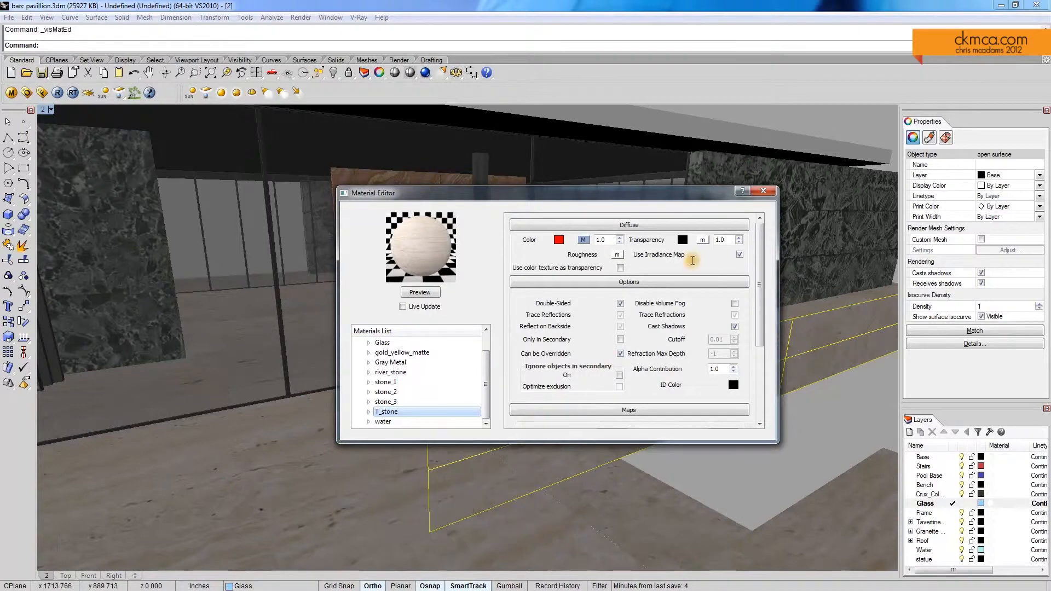
pyautogui.click(769, 191)
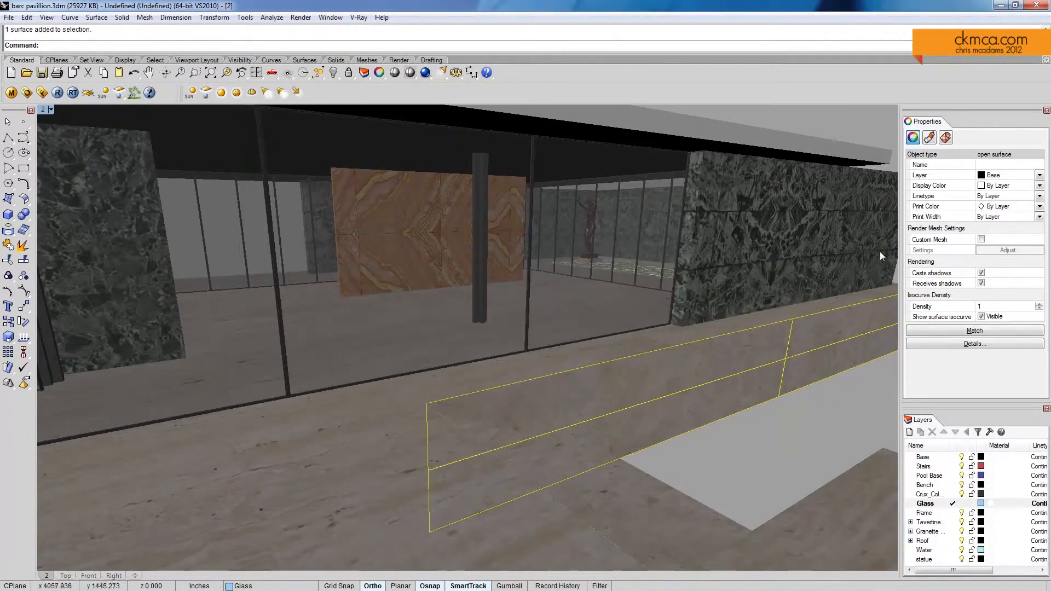
# Step: Apply planar mapping to the low wall from its World bounding box, and match its mapping to the stone floor
pyautogui.click(947, 140)
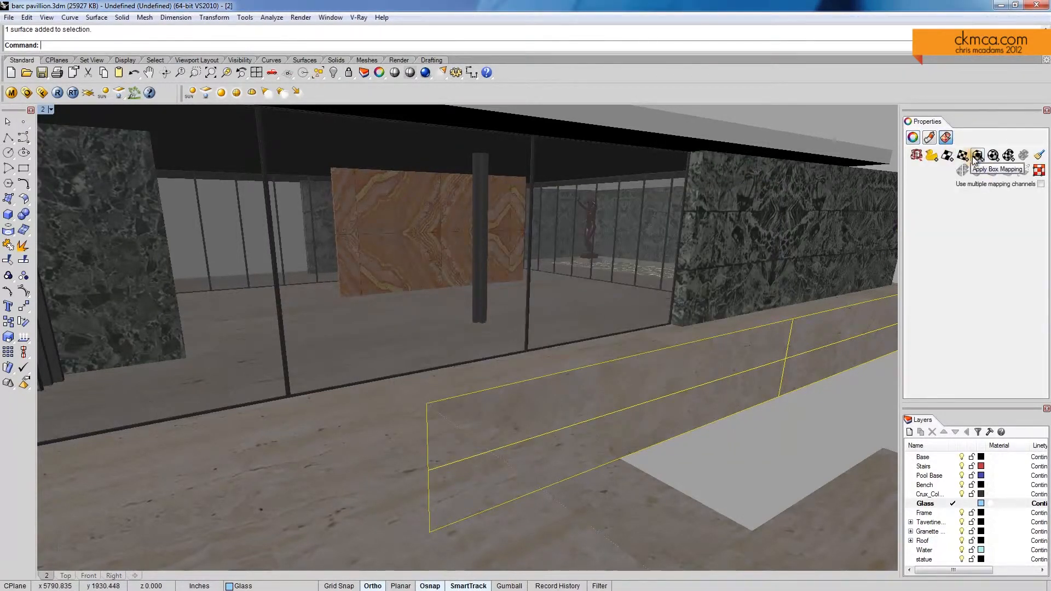
pyautogui.click(978, 156)
pyautogui.click(104, 46)
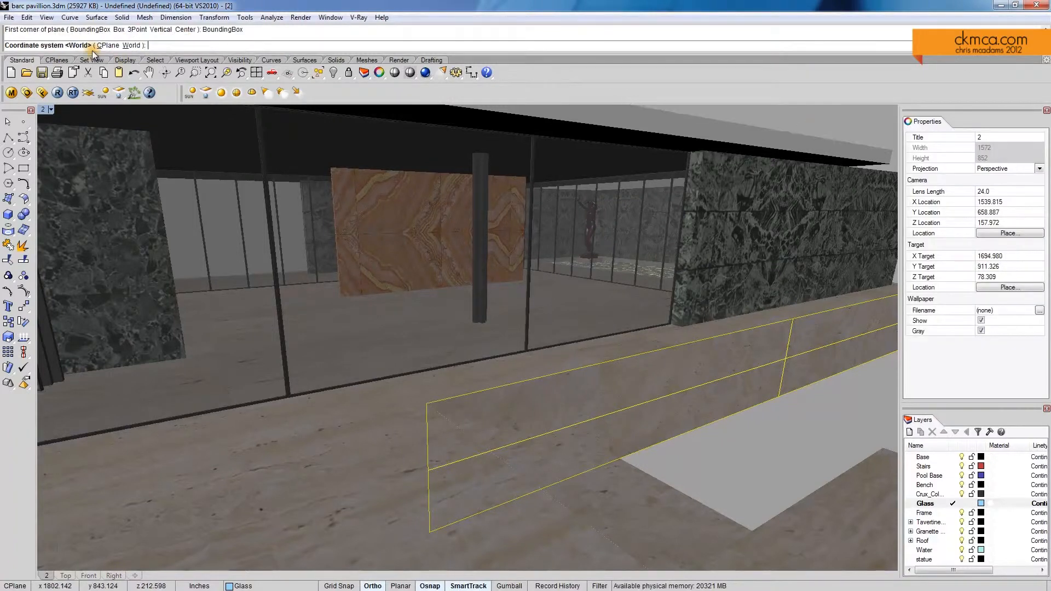
pyautogui.click(131, 45)
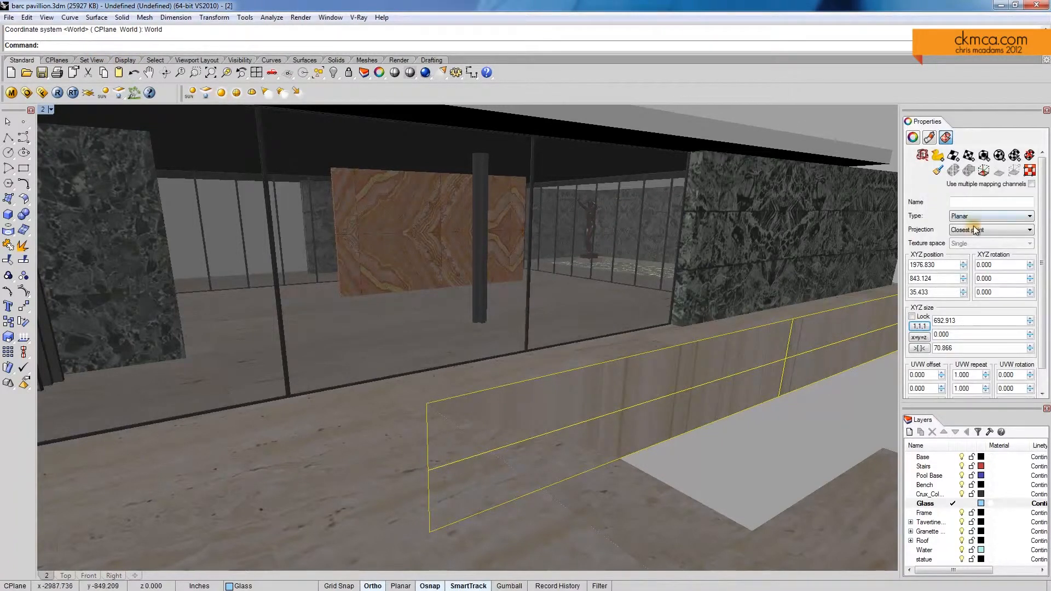
pyautogui.click(940, 171)
pyautogui.click(295, 486)
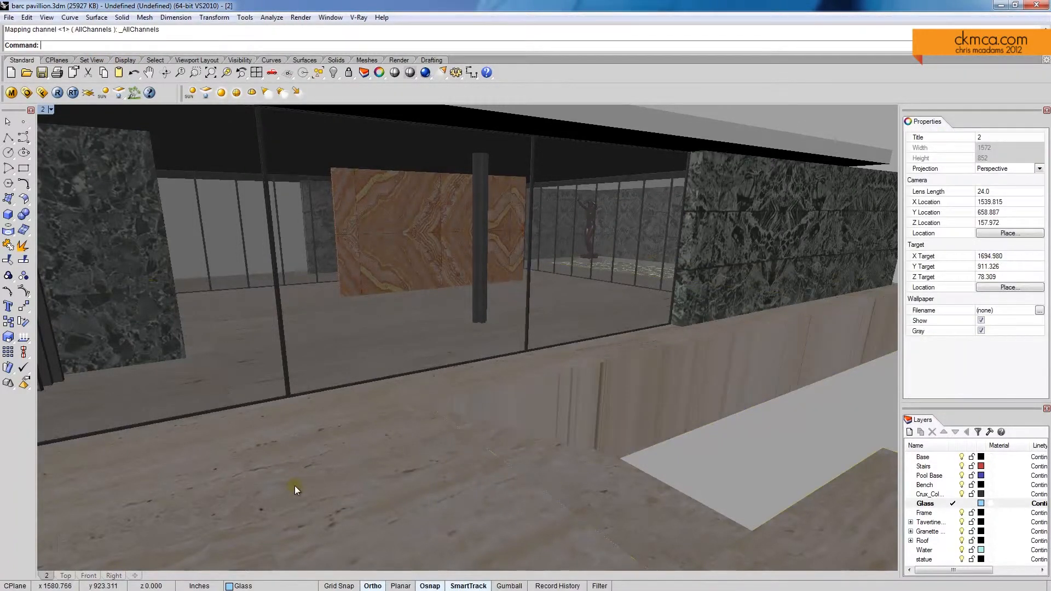
# Step: Set the low wall's texture mapping size to 20 in X, 20 in Y and 400 in Z
pyautogui.click(678, 382)
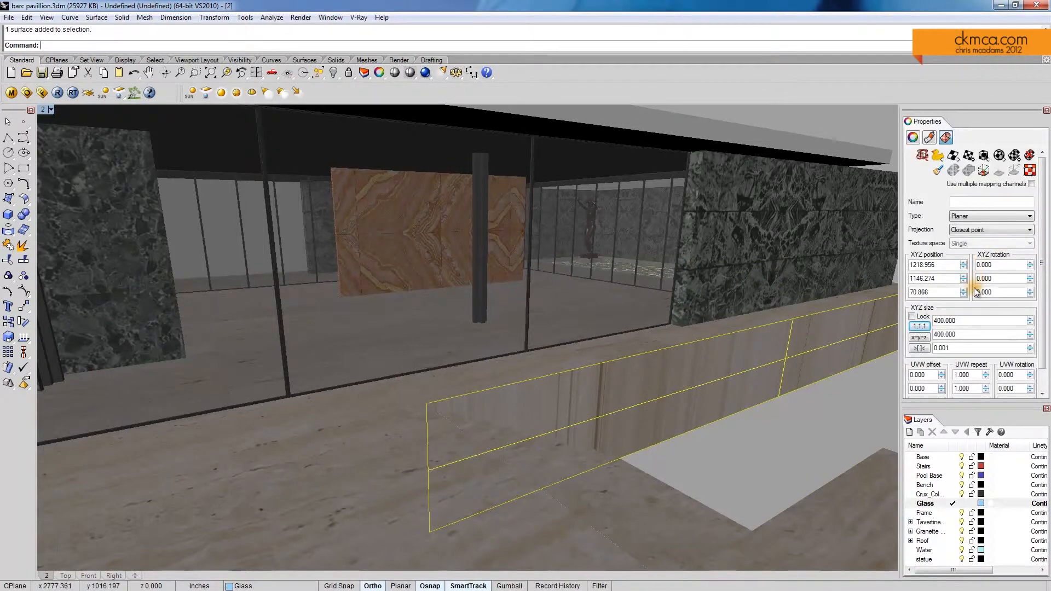
pyautogui.doubleClick(961, 349)
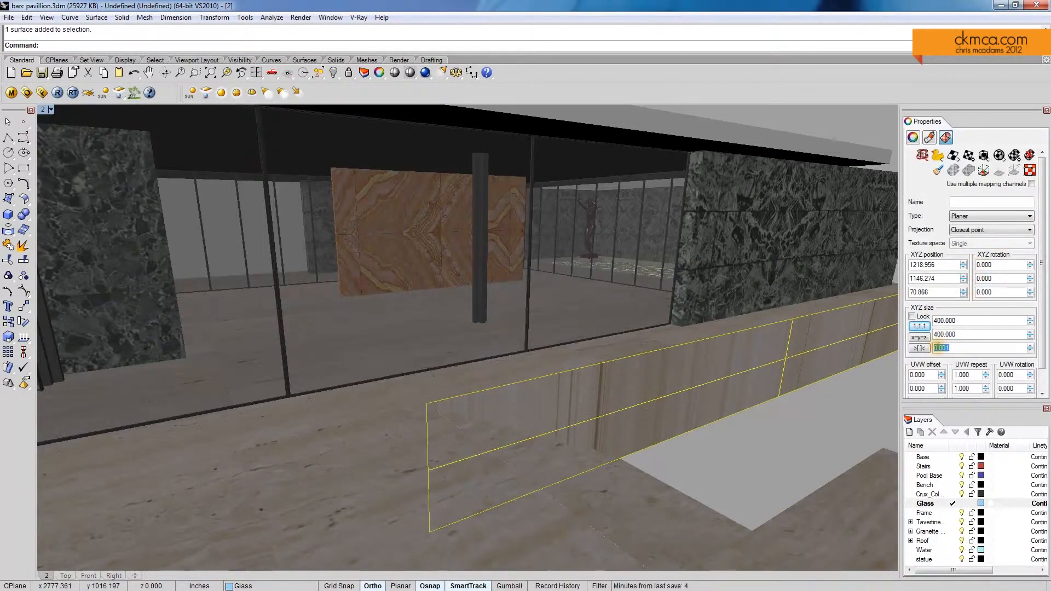
pyautogui.moveTo(940, 349); pyautogui.dragTo(970, 346)
pyautogui.doubleClick(966, 334)
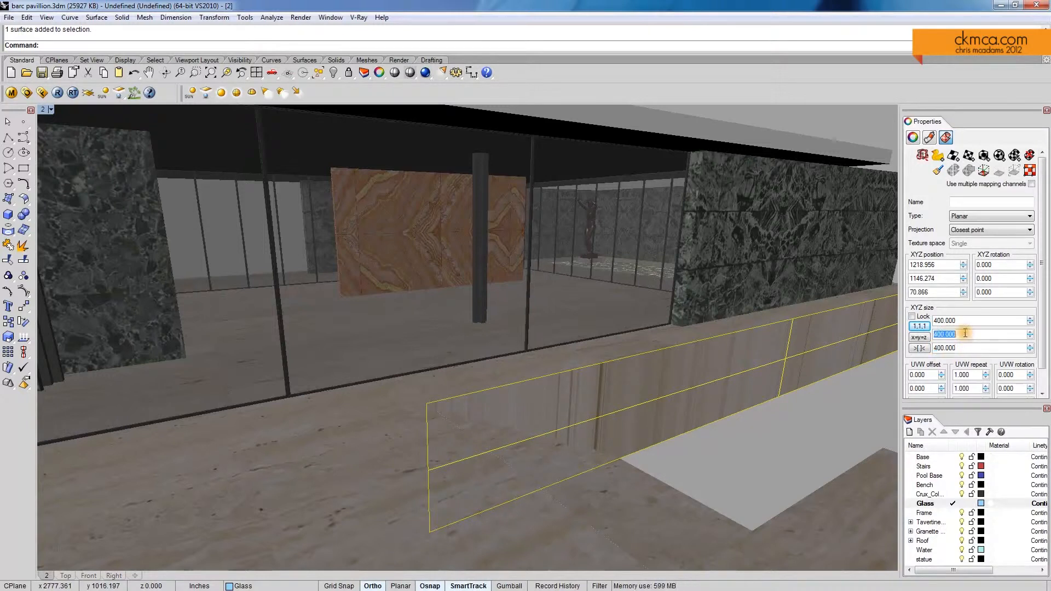
pyautogui.write('20')
pyautogui.press('Return')
pyautogui.doubleClick(953, 320)
pyautogui.write('20')
pyautogui.press('Return')
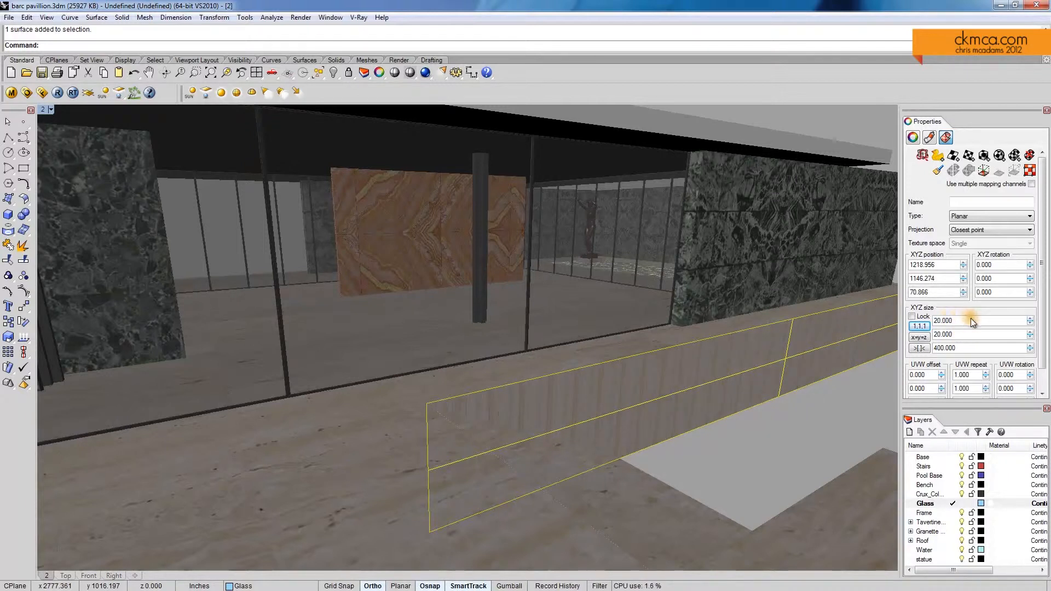
# Step: Set the low wall's texture mapping size to 40 in X and Y and 1 in Z
pyautogui.doubleClick(966, 335)
pyautogui.press('Return')
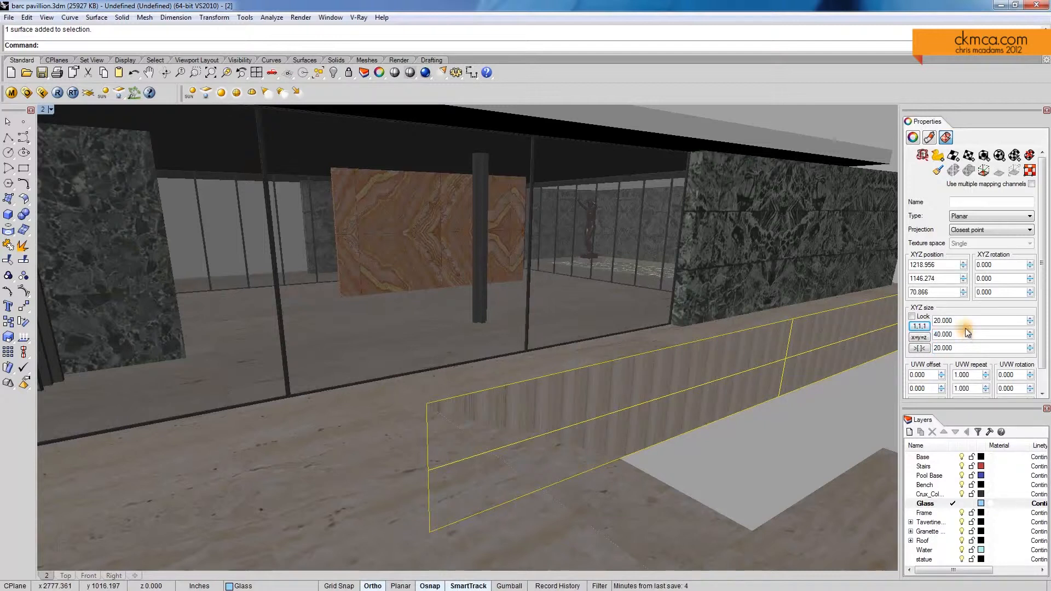
pyautogui.doubleClick(960, 348)
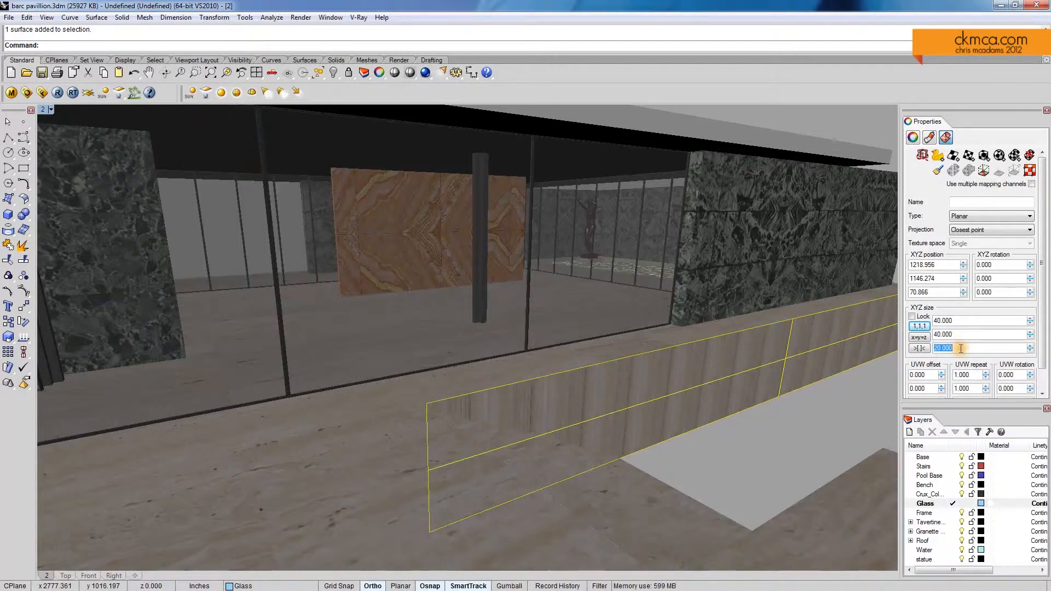
pyautogui.doubleClick(962, 335)
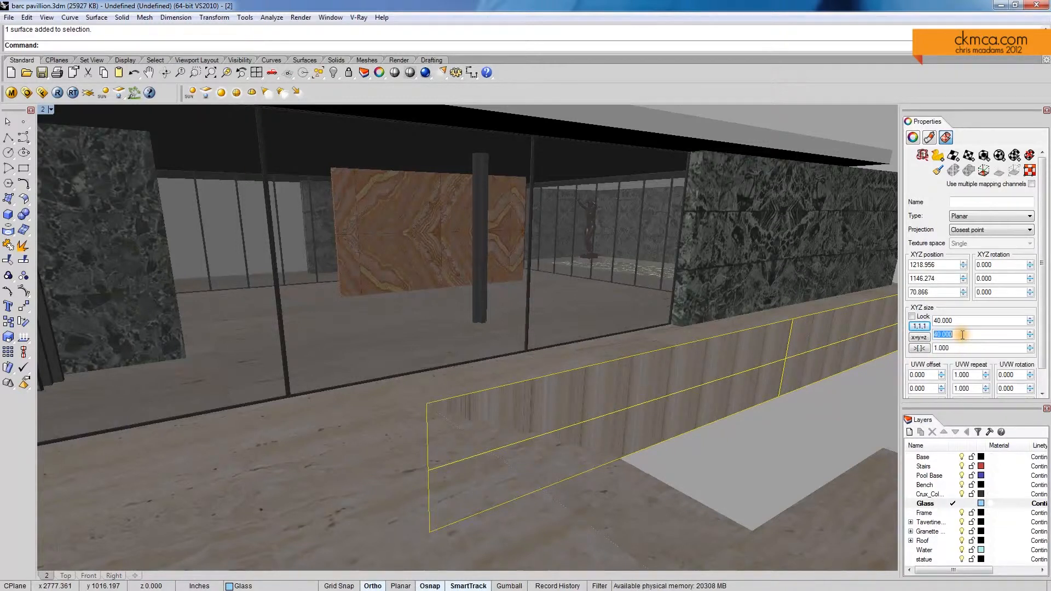
# Step: Set the low wall's texture mapping size to 2 in X and Y and 60 in Z
pyautogui.doubleClick(958, 348)
pyautogui.doubleClick(958, 335)
pyautogui.write('2')
pyautogui.press('Return')
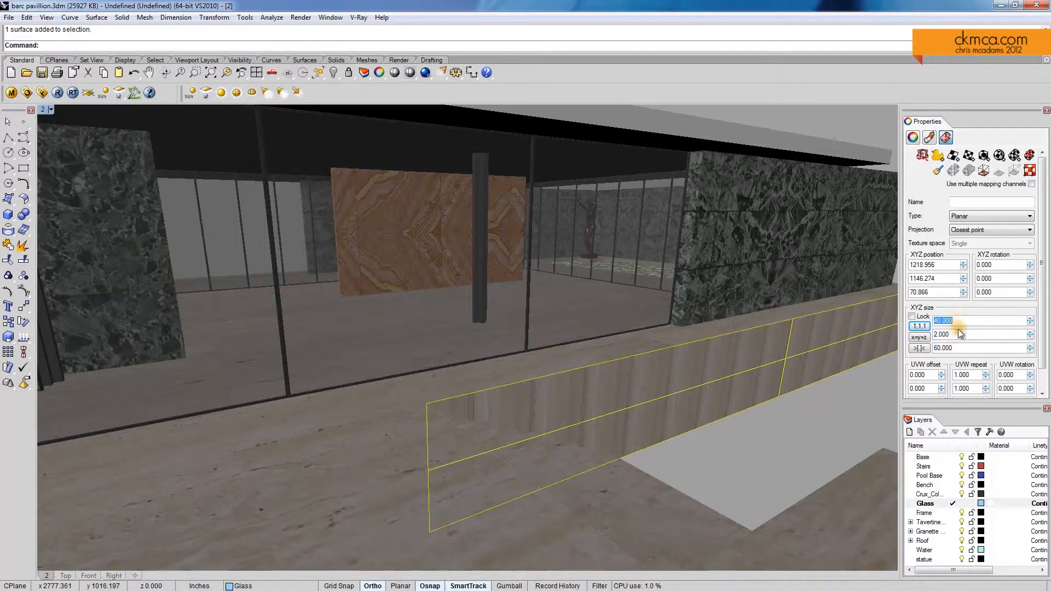
pyautogui.doubleClick(959, 333)
# Step: Set the X and Y mapping sizes of the low wall's texture to 800
pyautogui.doubleClick(959, 320)
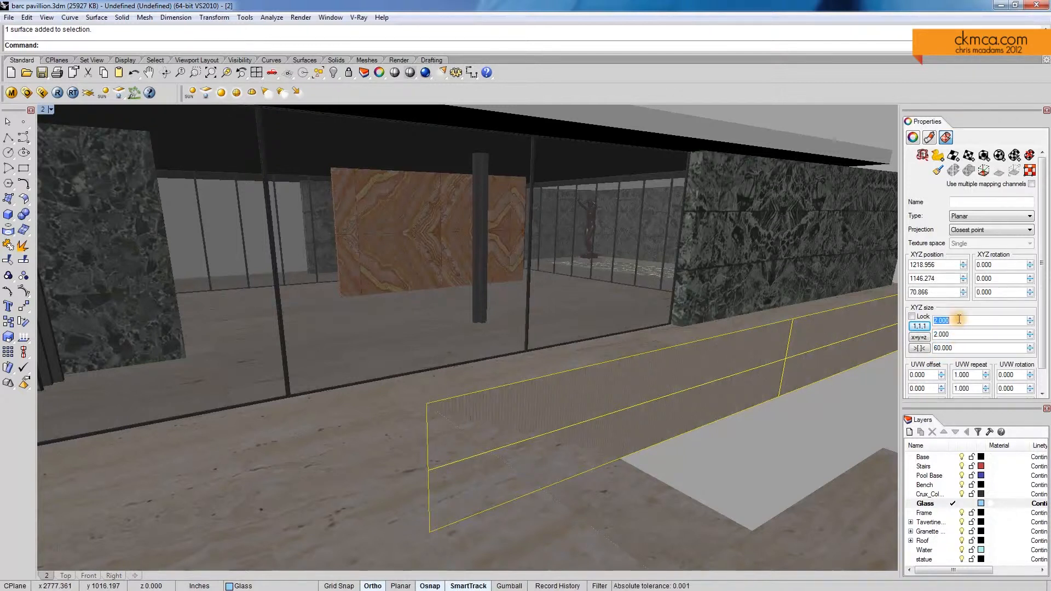
pyautogui.write('800')
pyautogui.doubleClick(957, 332)
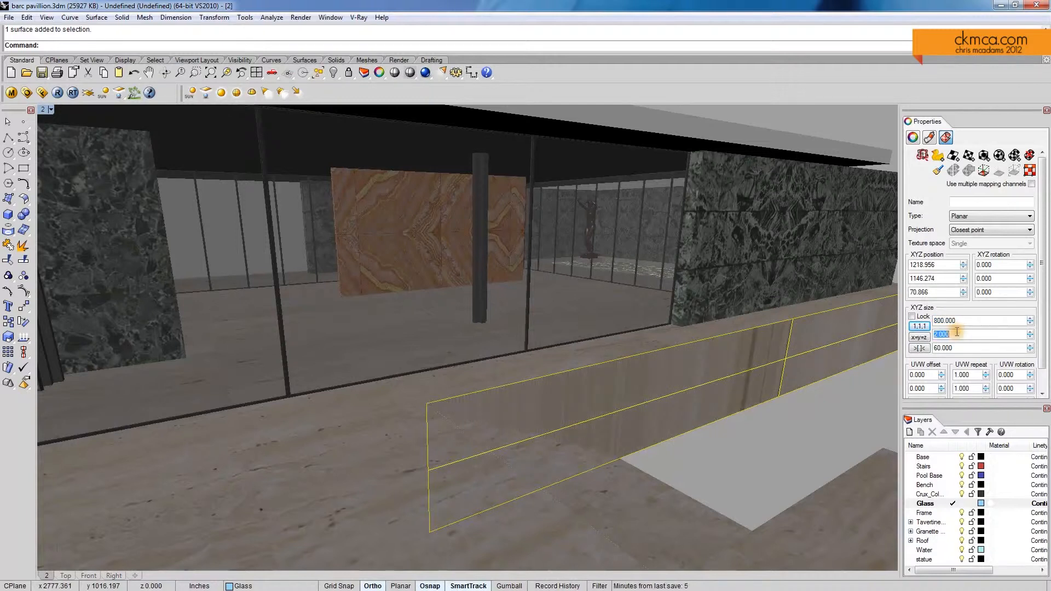
pyautogui.write('800')
# Step: Set the X and Y mapping sizes of the low wall's texture to 2600
pyautogui.doubleClick(966, 320)
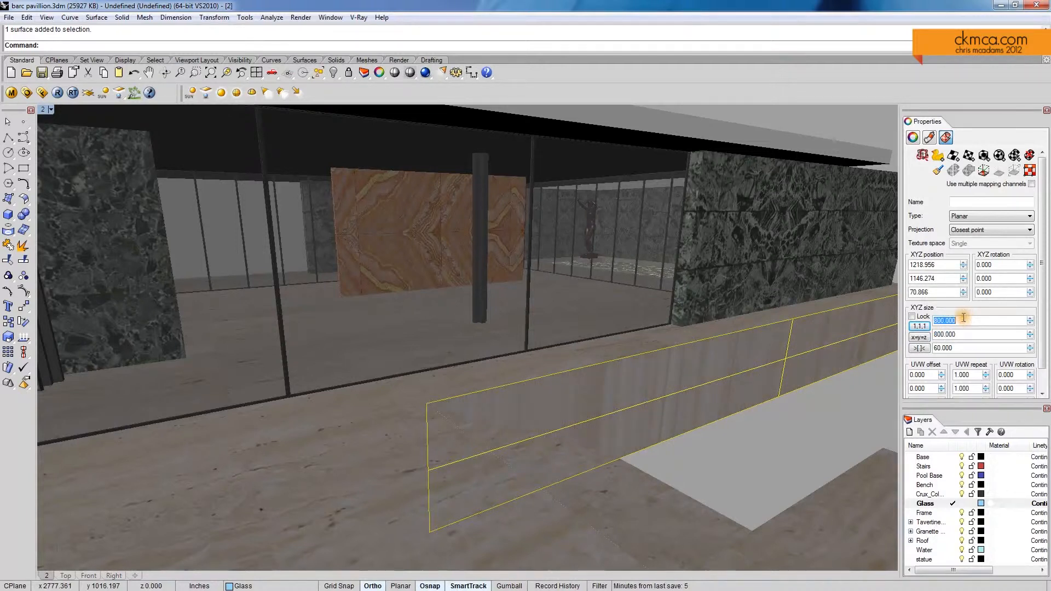
pyautogui.doubleClick(963, 320)
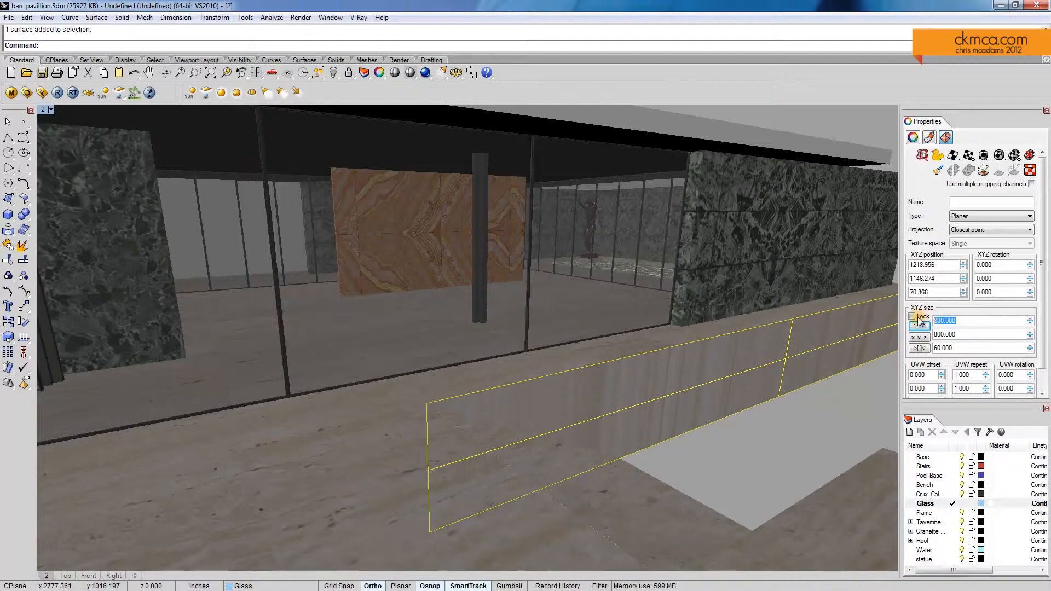
pyautogui.write('2600')
pyautogui.press('Tab')
pyautogui.write('2600')
pyautogui.press('Tab')
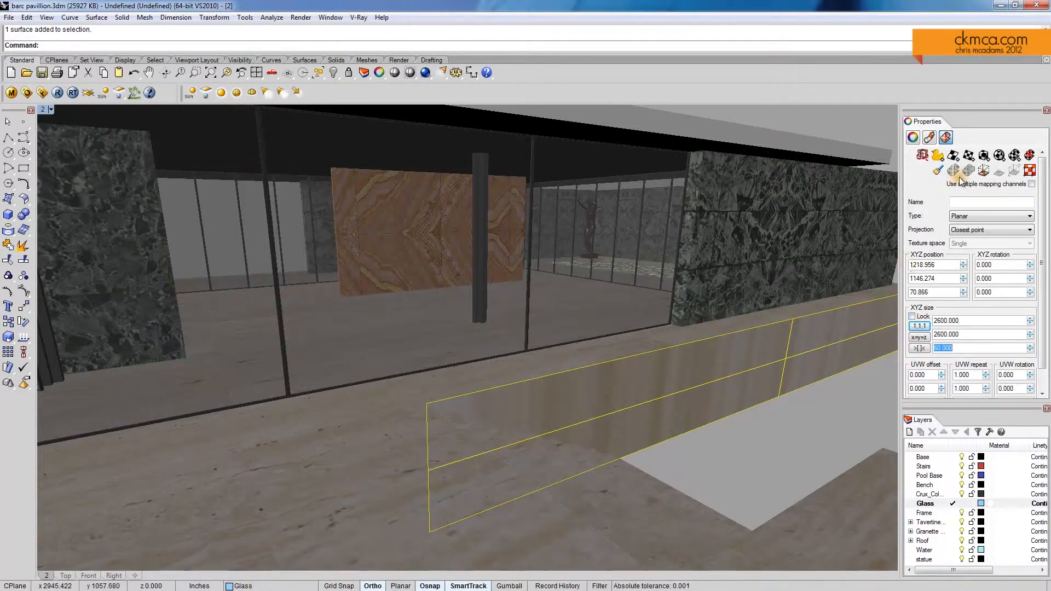
# Step: Match the low wall's texture mapping to that of another travertine surface of the pavilion
pyautogui.click(940, 172)
pyautogui.scroll(-5, 380, 234)
pyautogui.keyDown('shift'); pyautogui.moveTo(271, 233); pyautogui.dragTo(479, 329, button='right'); pyautogui.keyUp('shift')
pyautogui.click(279, 285)
pyautogui.scroll(10, 663, 364)
pyautogui.moveTo(664, 363); pyautogui.dragTo(573, 387, button='right')
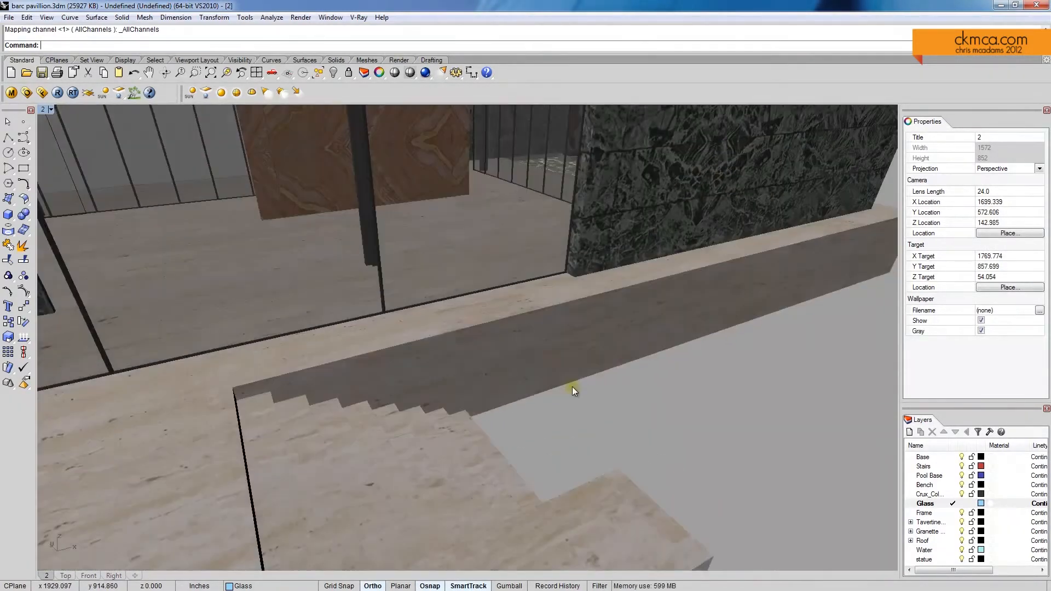
# Step: Inspect the stone steps beside the low wall up close and select the top riser surface
pyautogui.scroll(-5, 571, 386)
pyautogui.moveTo(470, 351)
pyautogui.mouseDown(button='right')
pyautogui.moveTo(550, 340)
pyautogui.moveTo(503, 315)
pyautogui.moveTo(484, 342)
pyautogui.moveTo(260, 275)
pyautogui.moveTo(540, 373)
pyautogui.moveTo(602, 363)
pyautogui.moveTo(590, 379)
pyautogui.moveTo(651, 362)
pyautogui.moveTo(476, 340)
pyautogui.mouseUp(button='right')
pyautogui.scroll(-5, 550, 340)
pyautogui.scroll(-4, 261, 274)
pyautogui.scroll(10, 591, 376)
pyautogui.moveTo(653, 367); pyautogui.dragTo(438, 308, button='right')
pyautogui.scroll(3, 438, 309)
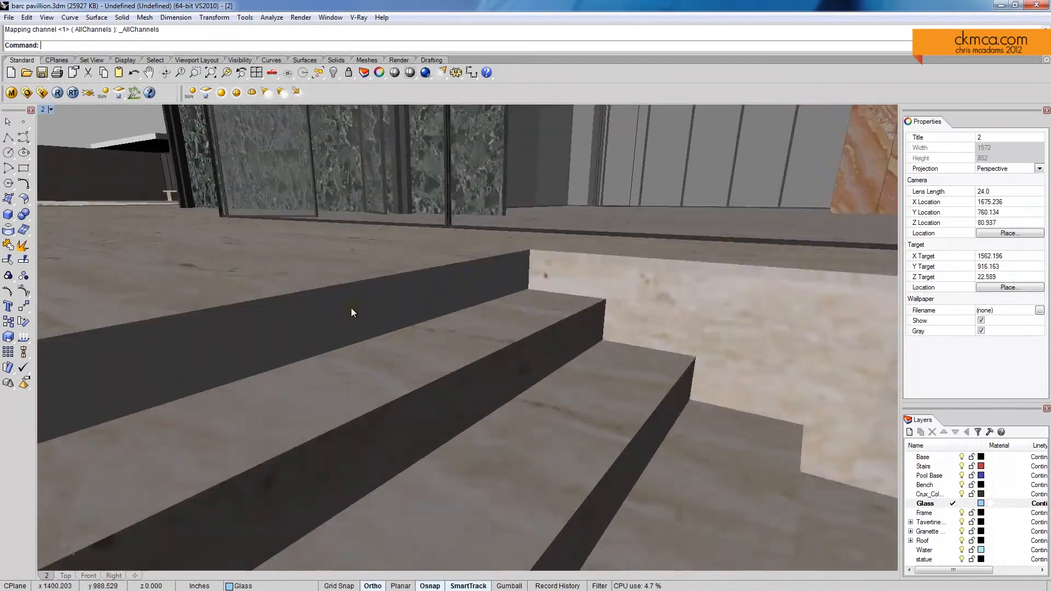
pyautogui.keyDown('ctrl'); pyautogui.keyDown('shift'); pyautogui.click(363, 308); pyautogui.keyUp('shift'); pyautogui.keyUp('ctrl')
# Step: Compose a perspective view facing the pavilion's glass facade with the orange onyx wall behind it, with nothing selected
pyautogui.keyDown('shift'); pyautogui.moveTo(792, 205); pyautogui.dragTo(658, 302, button='right'); pyautogui.keyUp('shift')
pyautogui.scroll(-5, 566, 277)
pyautogui.scroll(3, 658, 303)
pyautogui.moveTo(737, 320); pyautogui.dragTo(734, 319, button='right')
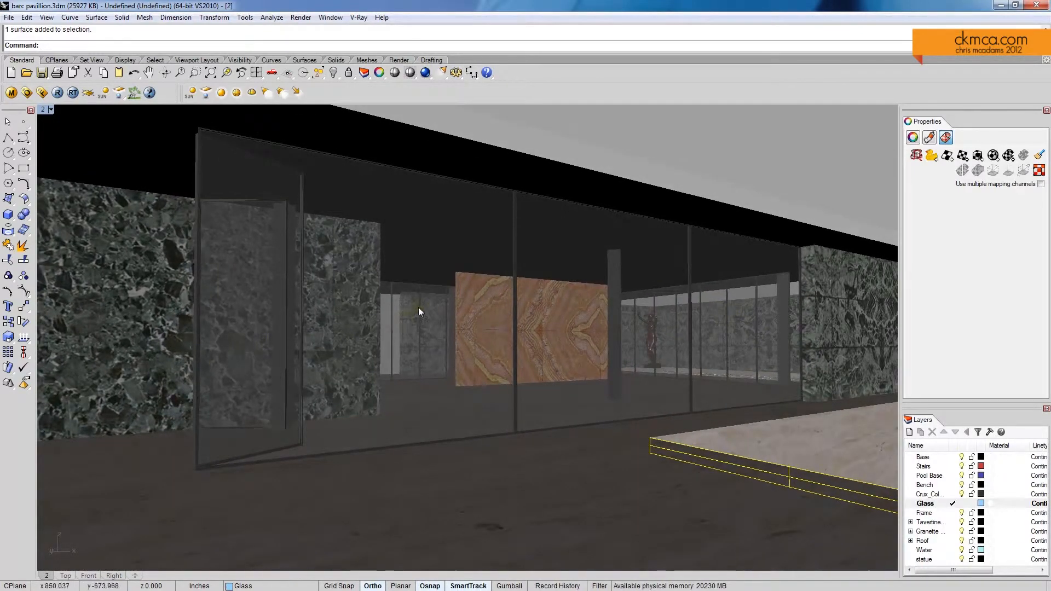
pyautogui.scroll(2, 733, 346)
pyautogui.keyDown('shift'); pyautogui.moveTo(725, 344); pyautogui.dragTo(740, 351, button='right'); pyautogui.keyUp('shift')
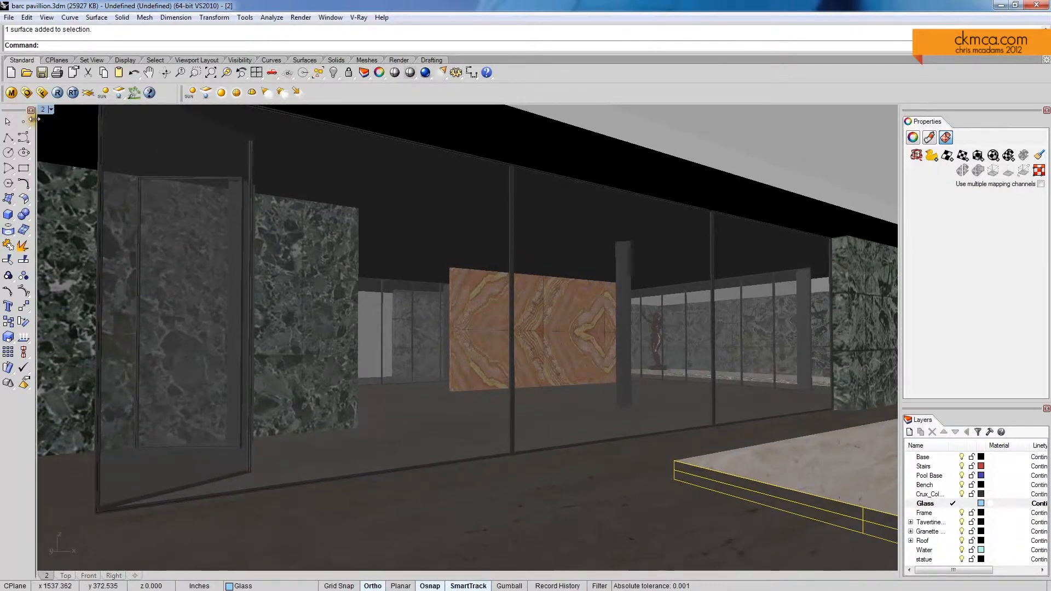
pyautogui.press('Escape')
# Step: Save the current perspective as a named view called 3
pyautogui.click(51, 109)
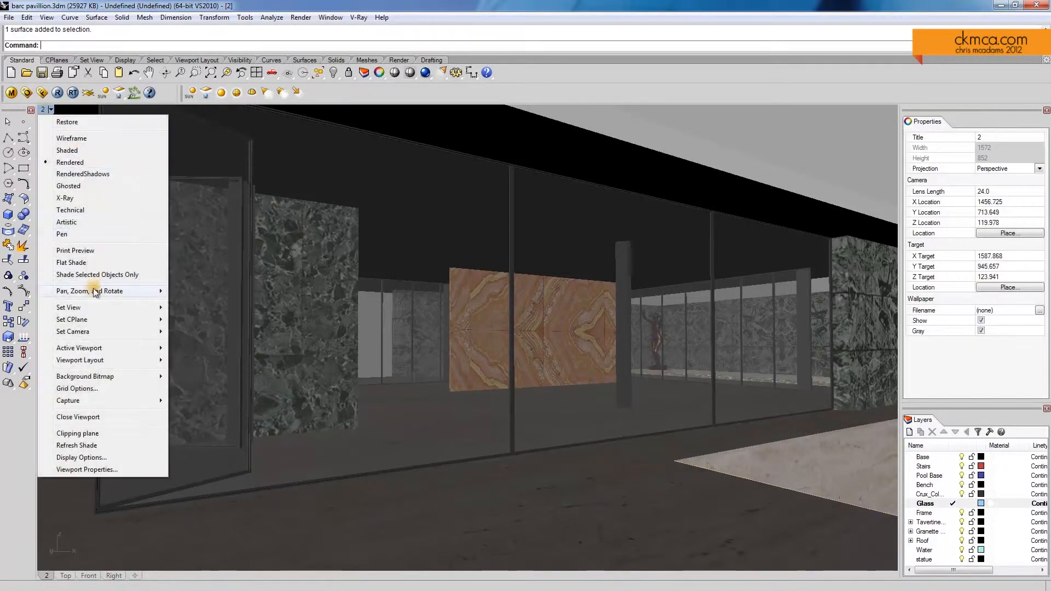
pyautogui.moveTo(164, 307)
pyautogui.click(214, 424)
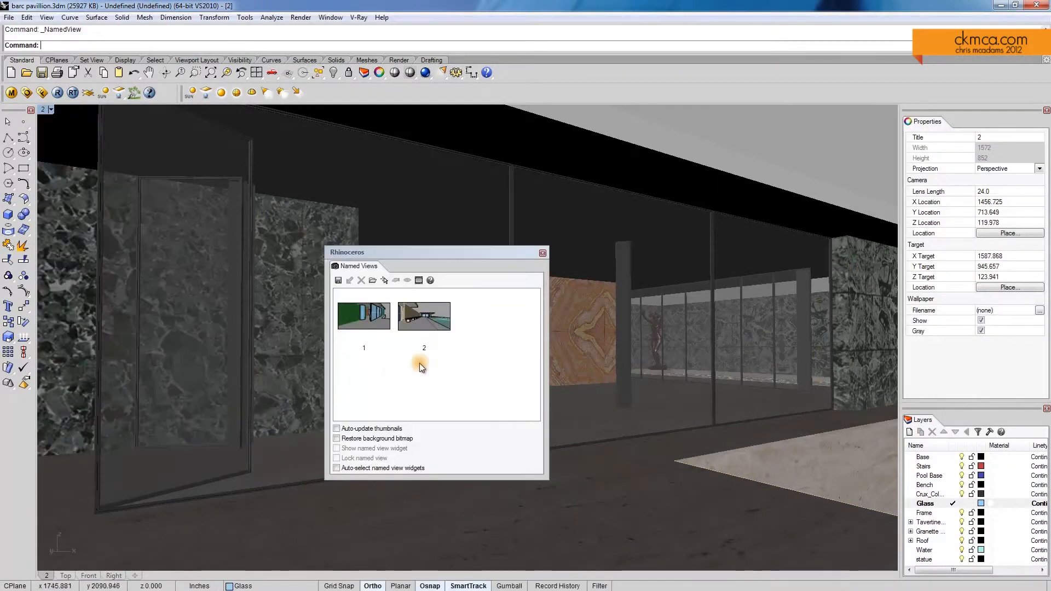
pyautogui.click(349, 281)
pyautogui.click(523, 317)
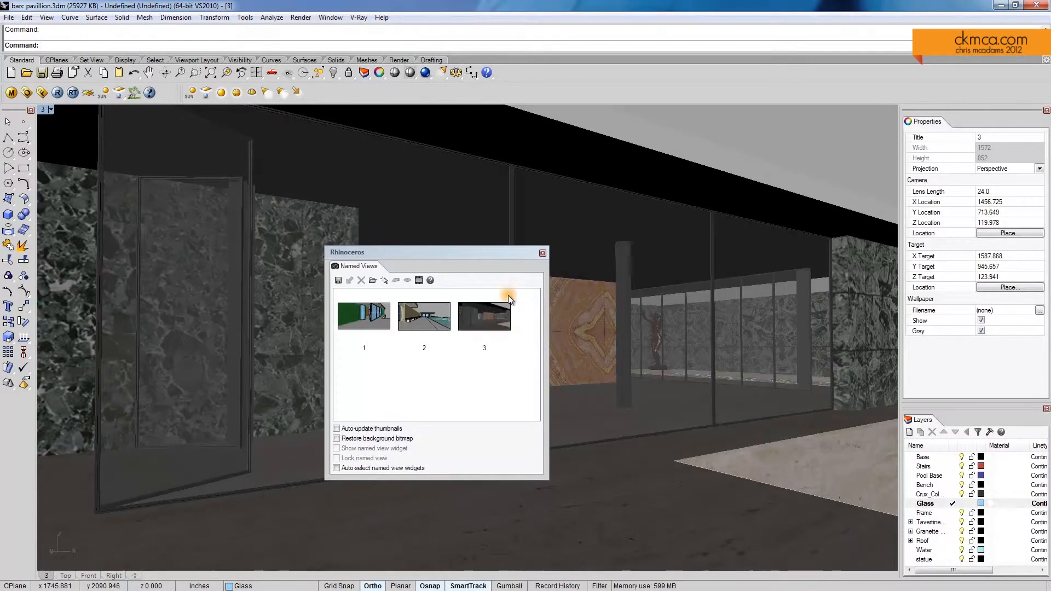
pyautogui.click(543, 253)
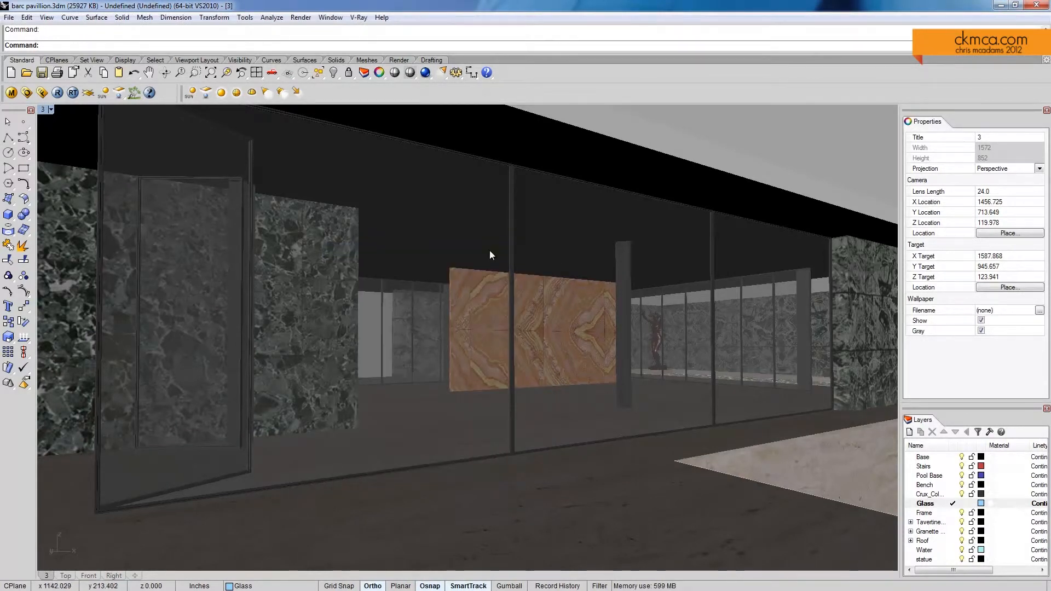
pyautogui.rightClick(457, 212)
pyautogui.click(543, 253)
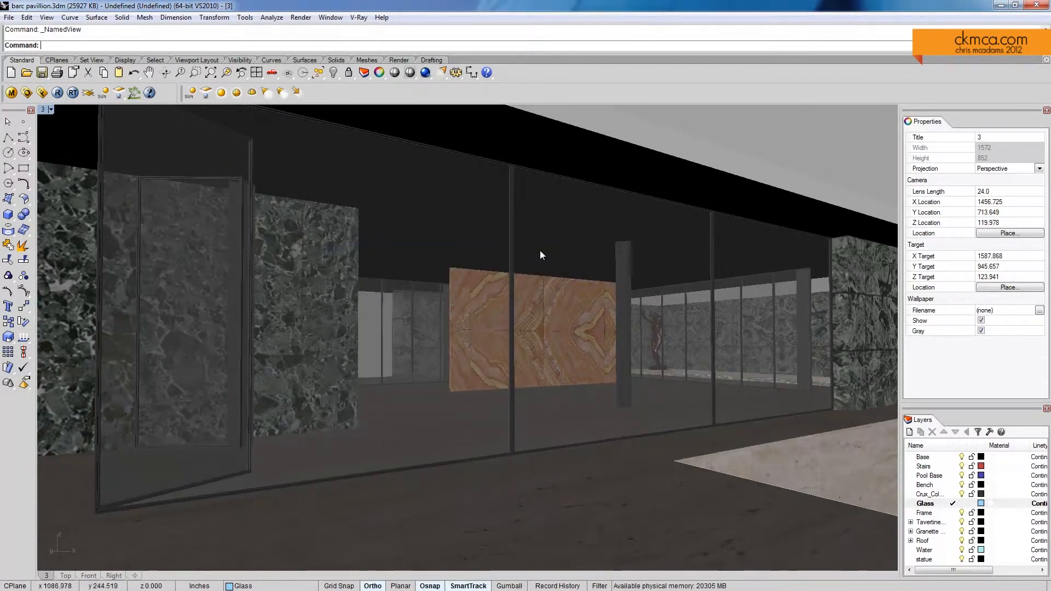
# Step: Place a point light at the near corner of the pale stone surface outside the glass and switch the viewport to shaded display
pyautogui.click(221, 94)
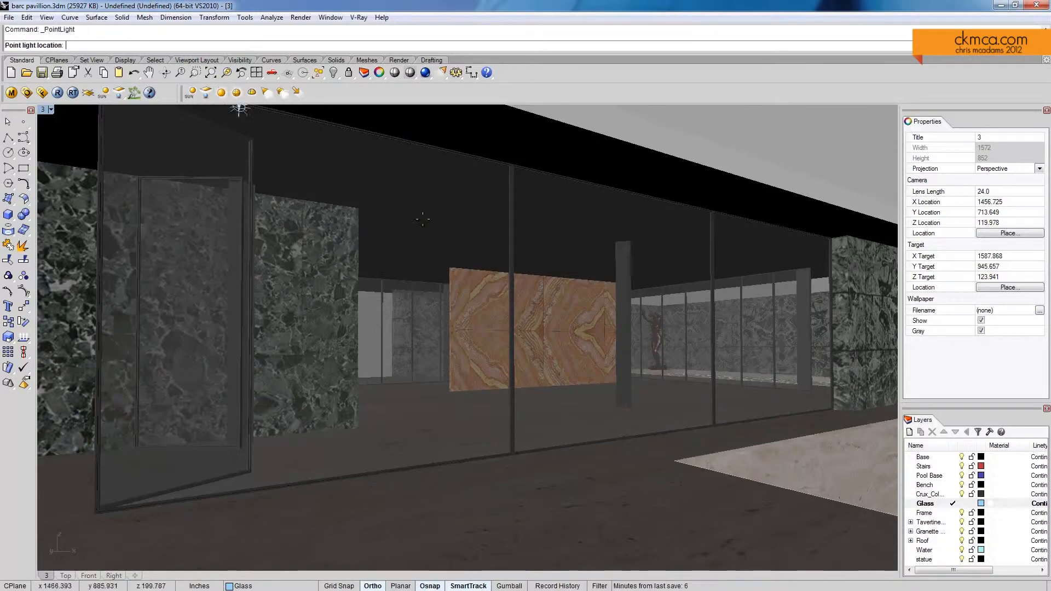
pyautogui.click(675, 462)
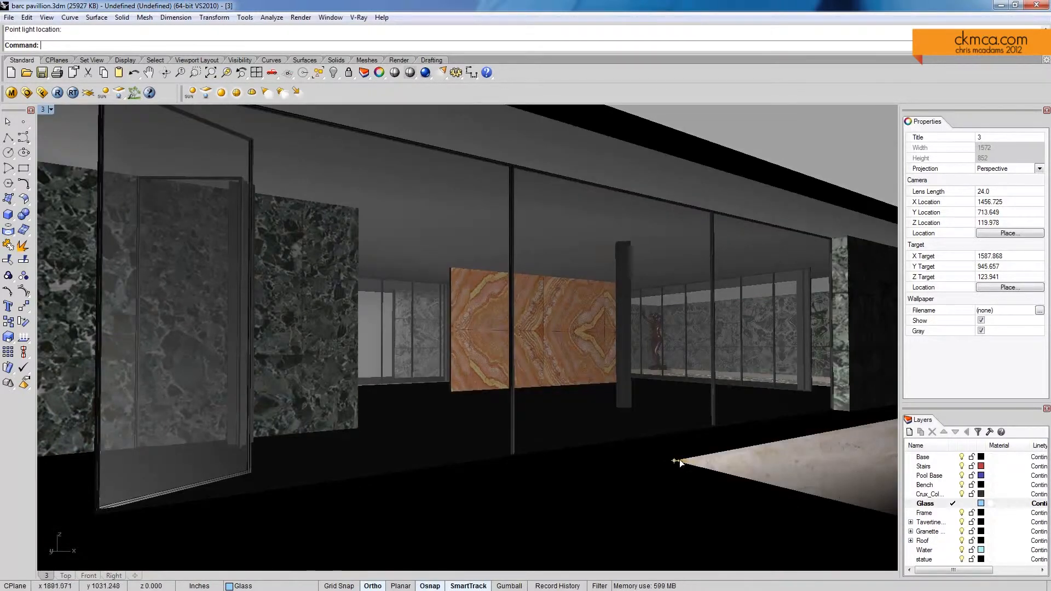
pyautogui.click(679, 460)
pyautogui.middleClick(596, 423)
pyautogui.click(609, 424)
# Step: Raise the point light vertically above the stone corner and set its intensity to 6
pyautogui.click(674, 459)
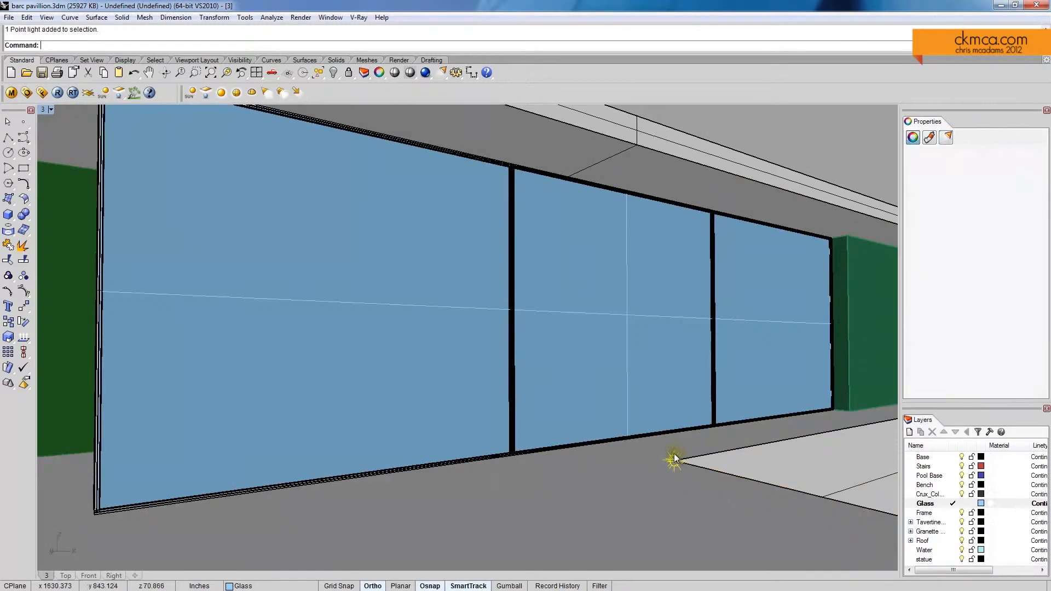
pyautogui.moveTo(677, 460); pyautogui.dragTo(679, 401)
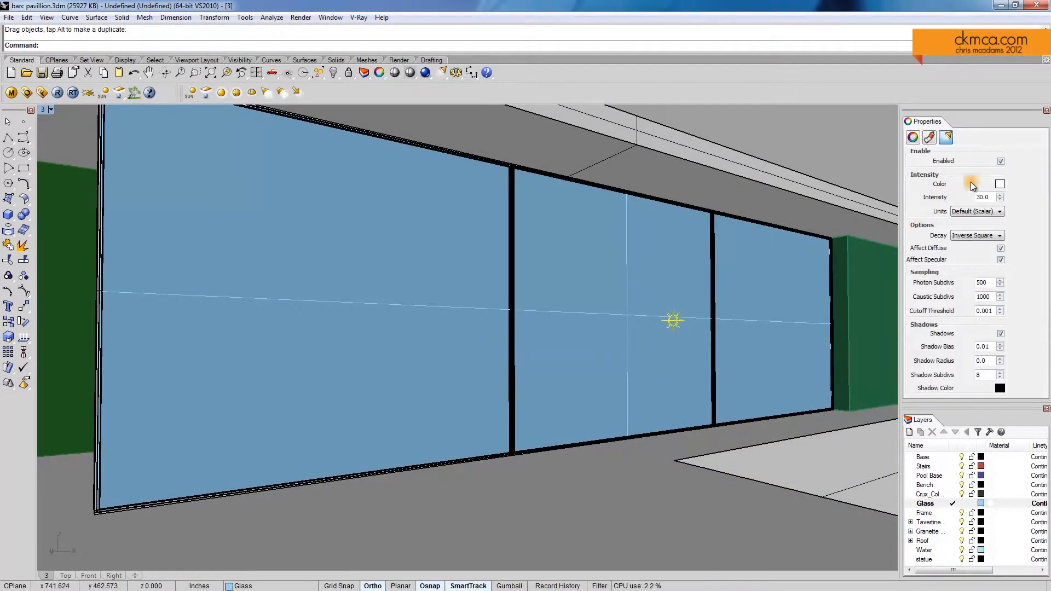
pyautogui.moveTo(993, 198); pyautogui.dragTo(942, 199)
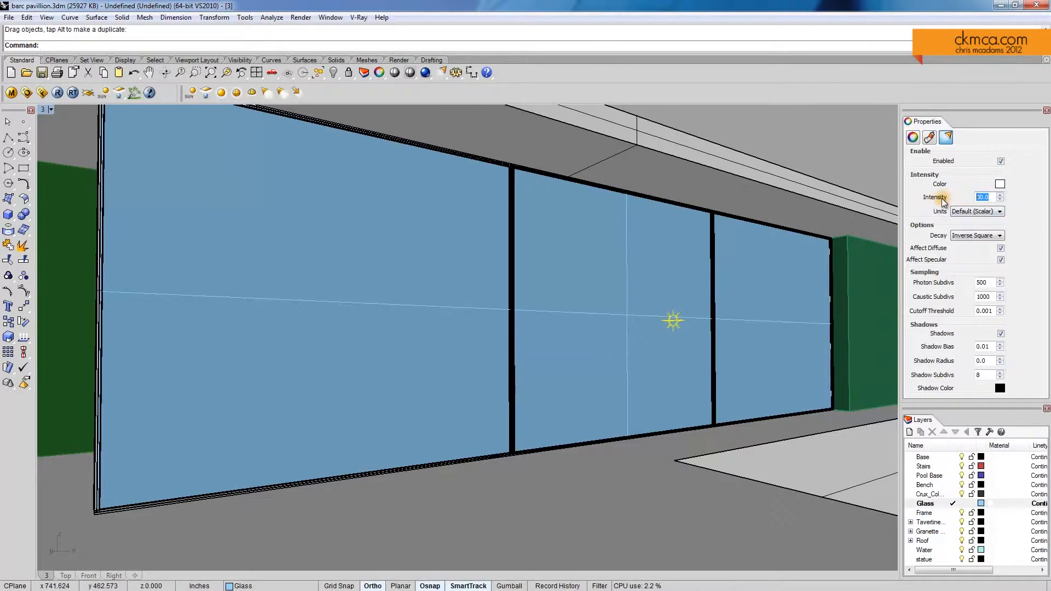
pyautogui.write('6')
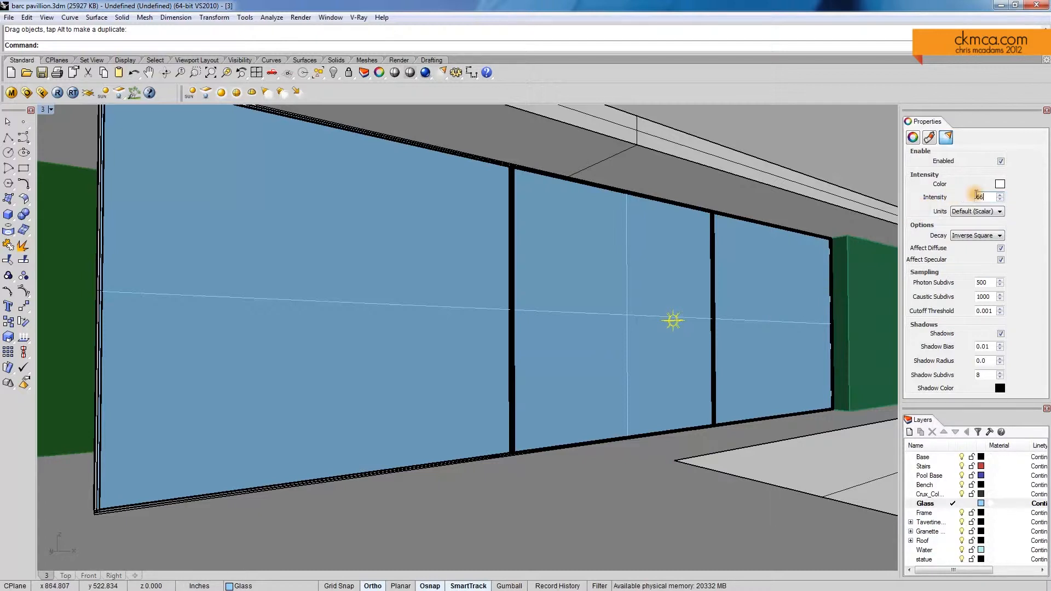
# Step: Move the point light horizontally away from its position above the stone corner and return the viewport to rendered display
pyautogui.click(675, 328)
pyautogui.moveTo(676, 329); pyautogui.dragTo(684, 333, button='right')
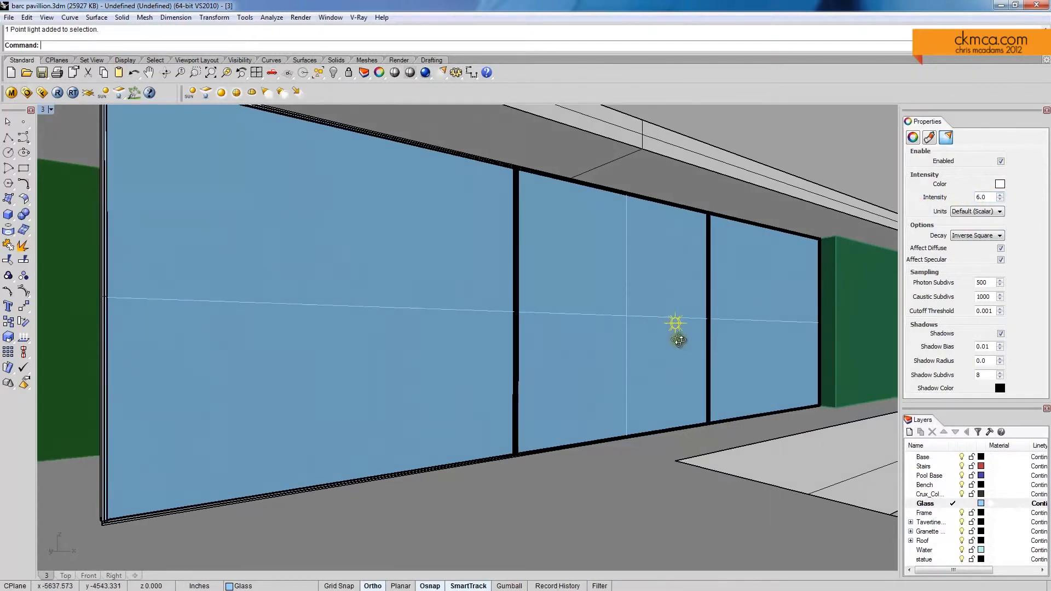
pyautogui.press('Return')
pyautogui.click(679, 327)
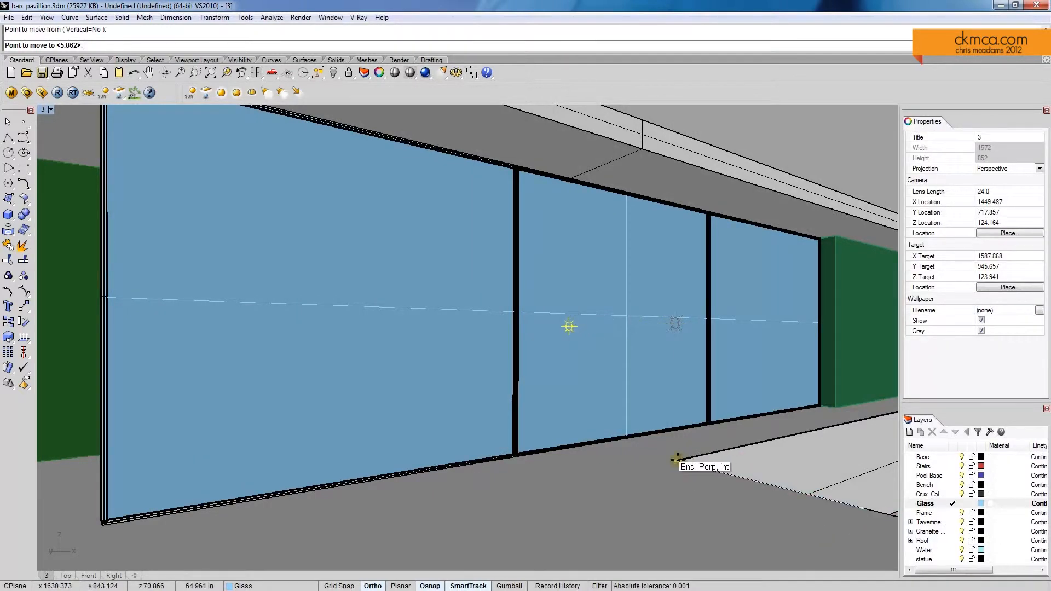
pyautogui.click(540, 433)
pyautogui.middleClick(569, 411)
pyautogui.click(575, 410)
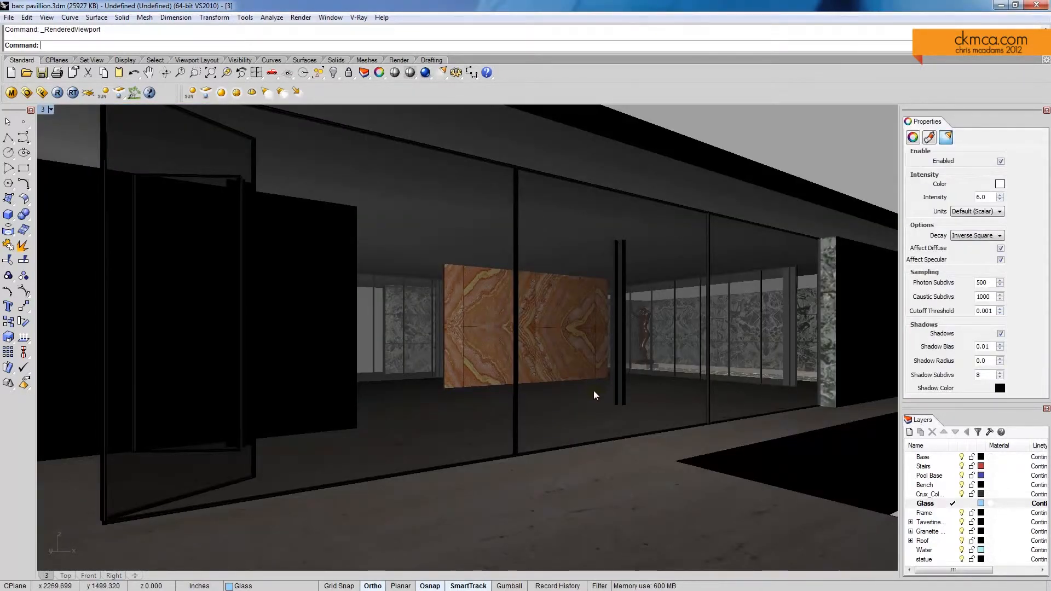
# Step: Render the facade view in V-Ray and review its Alpha, ZDepth and Background channels before returning to RGB color
pyautogui.click(58, 92)
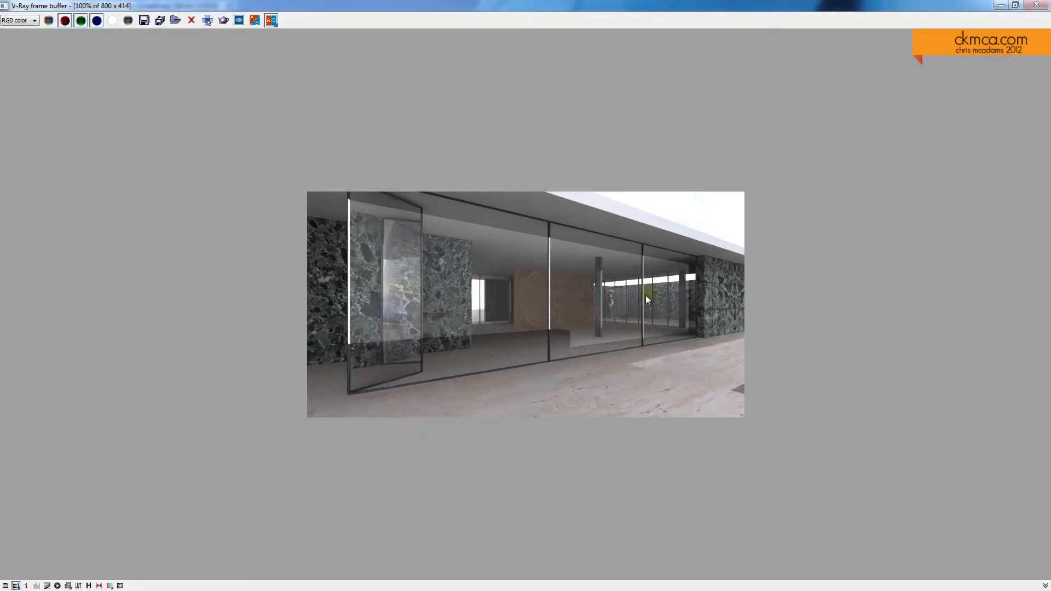
pyautogui.click(19, 20)
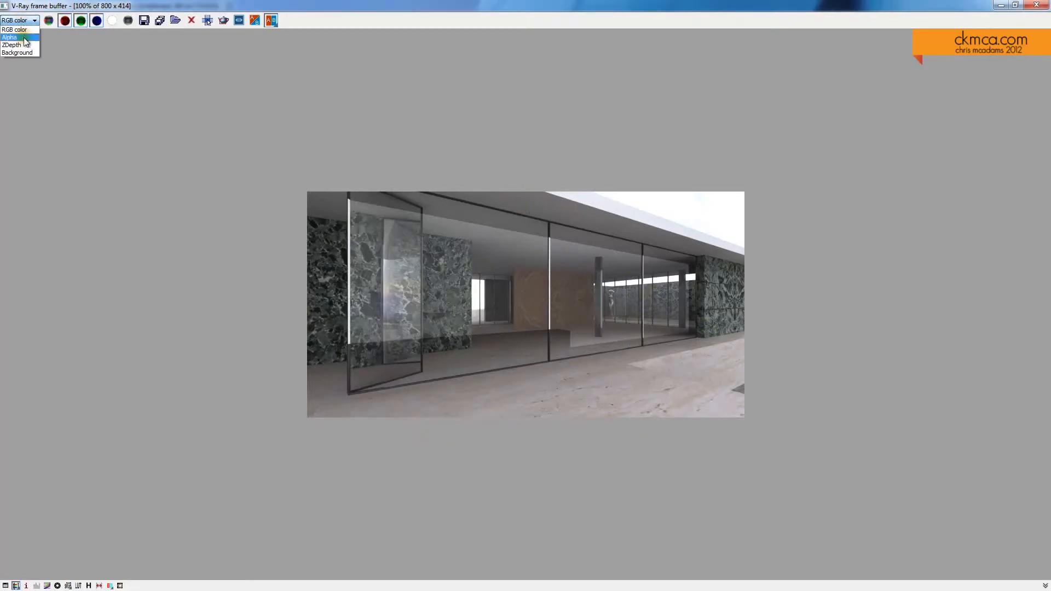
pyautogui.click(25, 38)
pyautogui.click(19, 20)
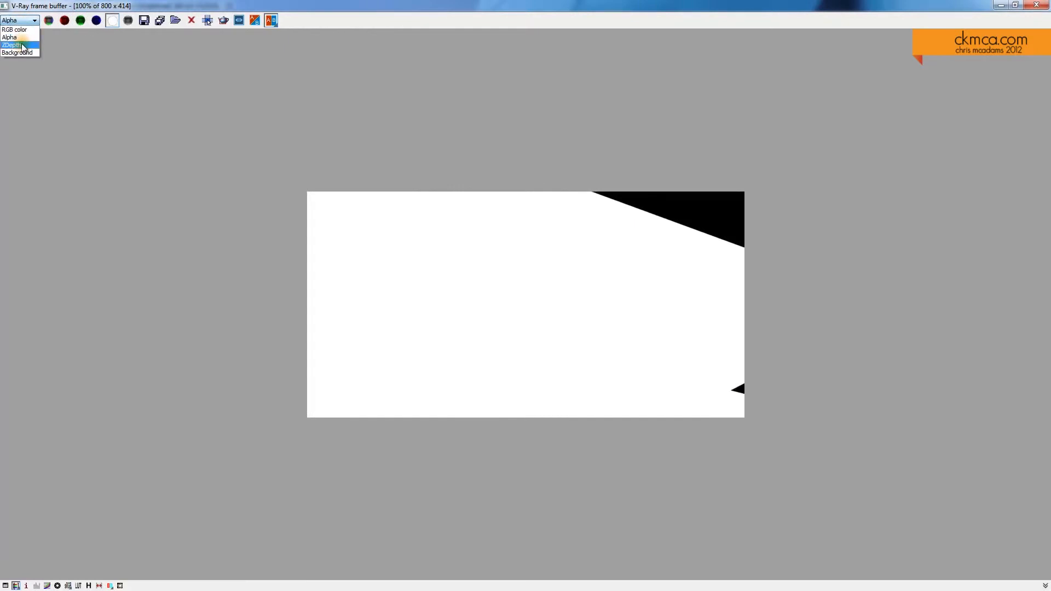
pyautogui.click(24, 47)
pyautogui.click(25, 20)
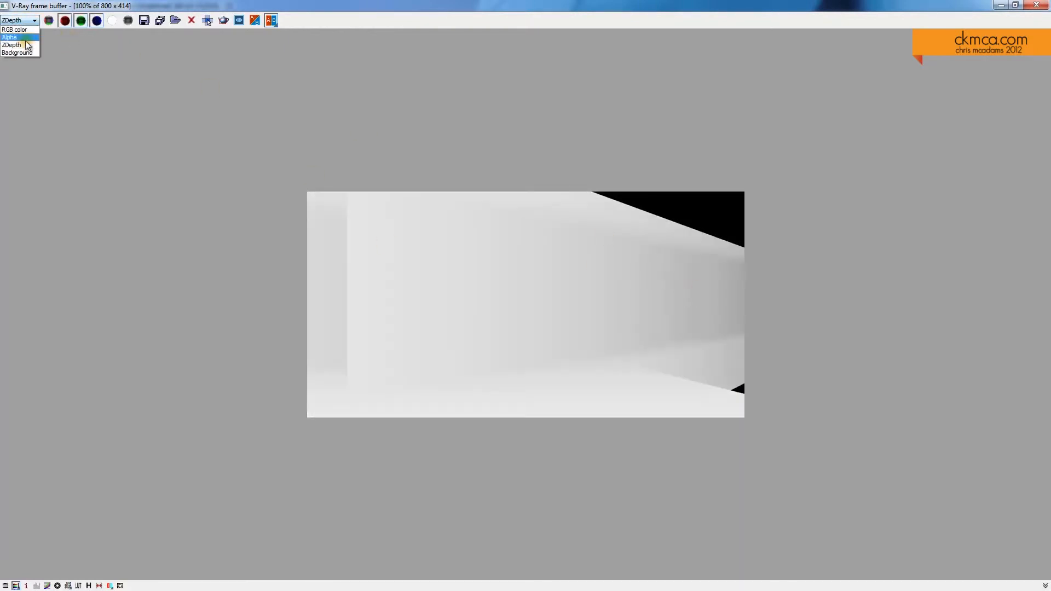
pyautogui.click(26, 52)
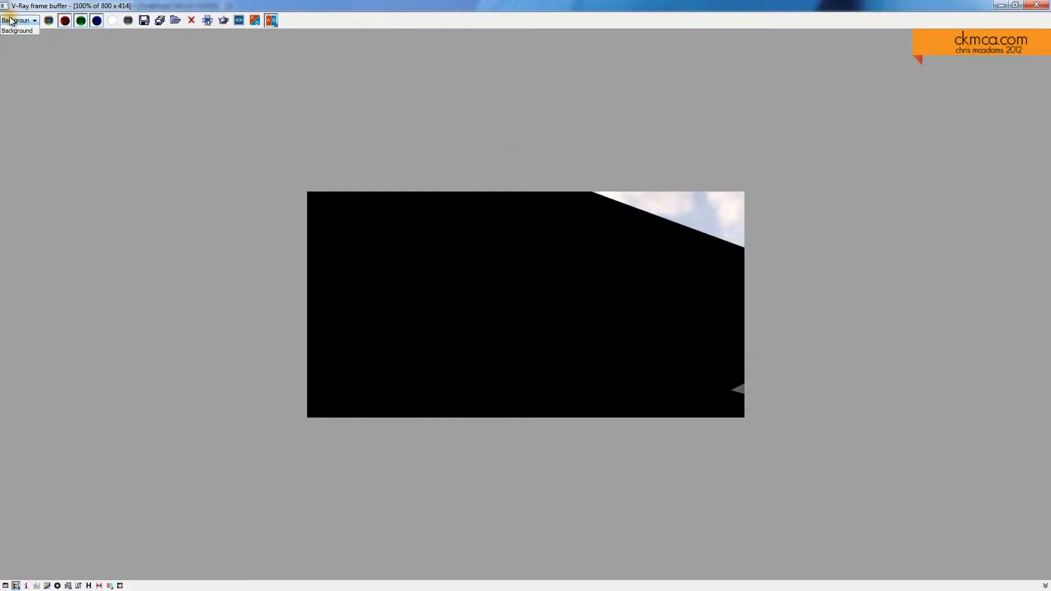
pyautogui.click(17, 30)
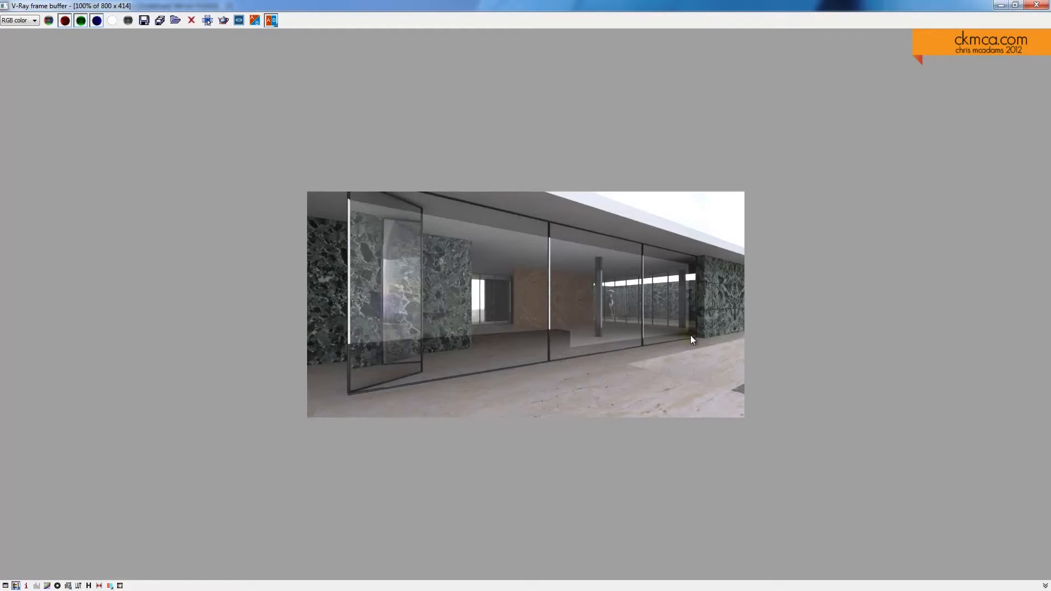
pyautogui.click(1037, 4)
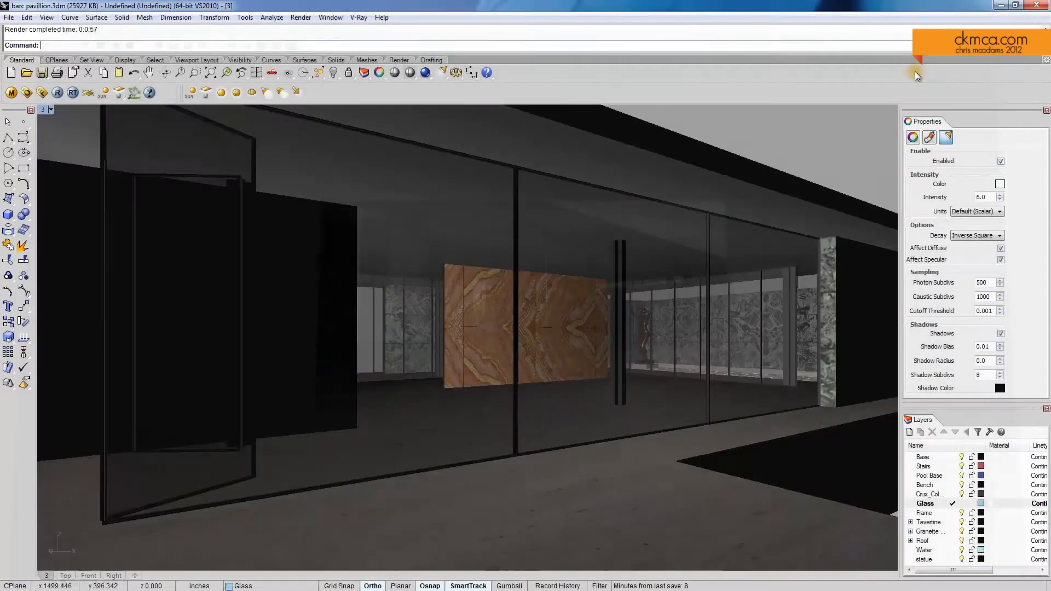
# Step: Turn the view along the dark wall beside the glass facade and give its camera a longer lens length
pyautogui.moveTo(588, 264); pyautogui.dragTo(652, 302, button='right')
pyautogui.click(43, 111)
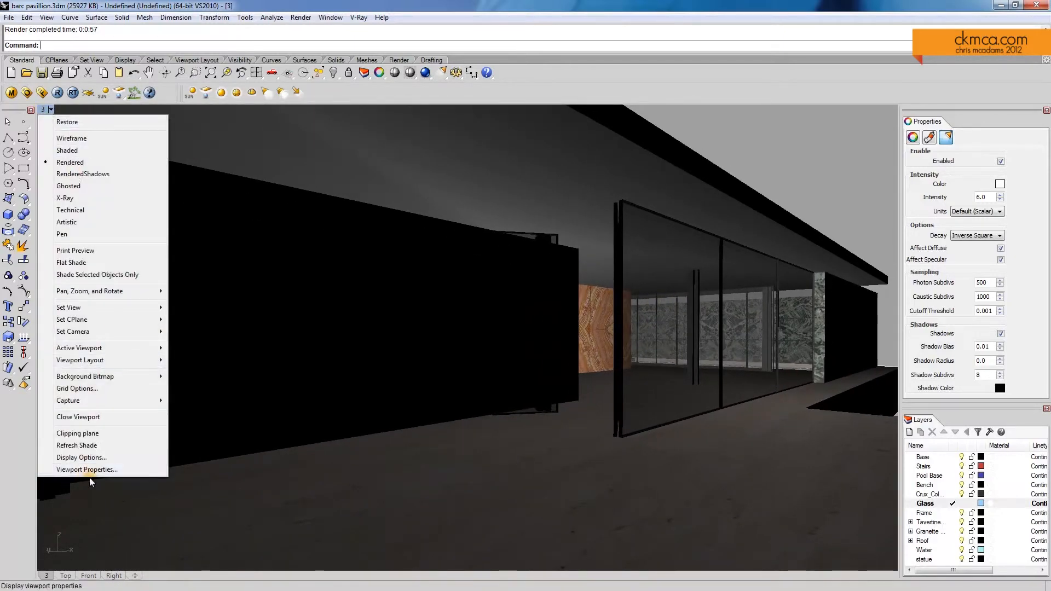
pyautogui.click(71, 472)
pyautogui.doubleClick(502, 309)
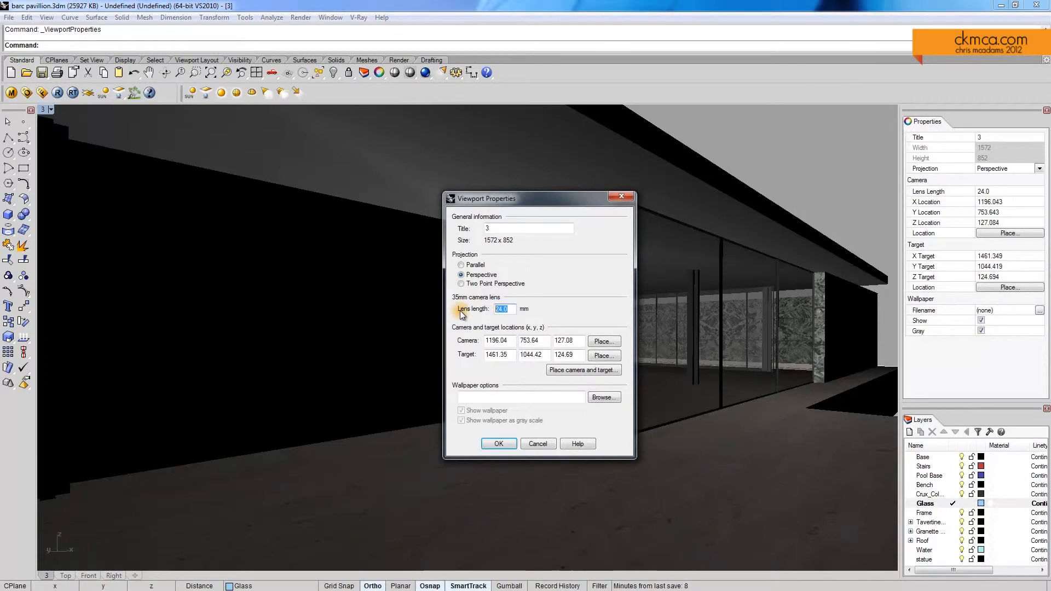
pyautogui.press('Return')
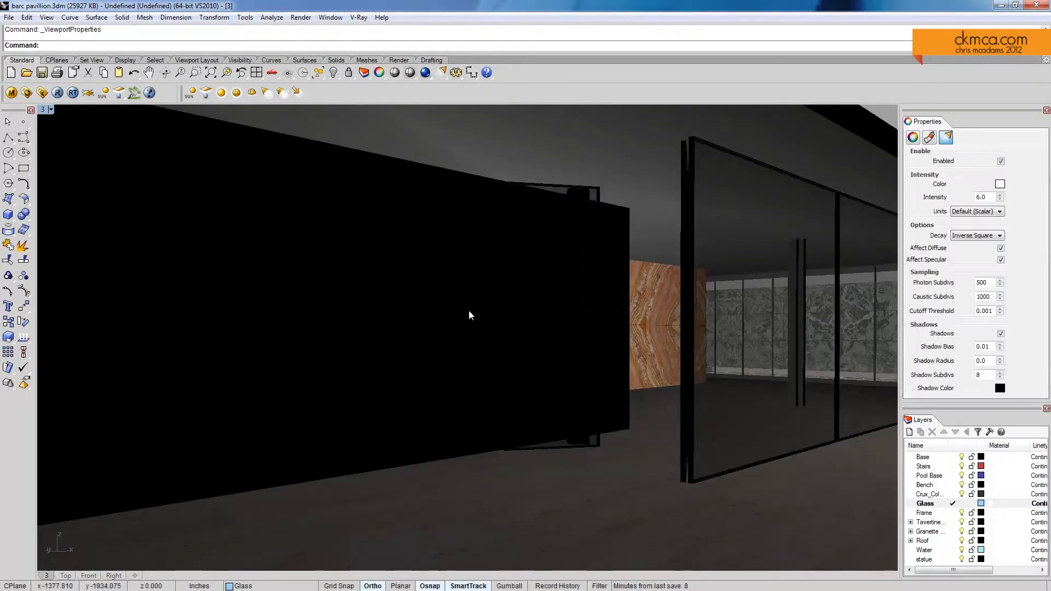
# Step: Frame an interior view of the pavilion looking toward the statue and start a V-Ray test render of it
pyautogui.moveTo(635, 330); pyautogui.dragTo(610, 347, button='right')
pyautogui.keyDown('ctrl'); pyautogui.moveTo(642, 307); pyautogui.dragTo(669, 330, button='right'); pyautogui.keyUp('ctrl')
pyautogui.keyDown('ctrl'); pyautogui.moveTo(617, 356); pyautogui.dragTo(589, 357, button='right'); pyautogui.keyUp('ctrl')
pyautogui.keyDown('shift'); pyautogui.moveTo(654, 351); pyautogui.dragTo(665, 331, button='right'); pyautogui.keyUp('shift')
pyautogui.keyDown('shift'); pyautogui.moveTo(630, 351); pyautogui.dragTo(607, 374, button='right'); pyautogui.keyUp('shift')
pyautogui.moveTo(607, 375); pyautogui.dragTo(336, 352, button='right')
pyautogui.scroll(-5, 578, 373)
pyautogui.scroll(1, 380, 386)
pyautogui.scroll(-2, 384, 384)
pyautogui.scroll(1, 405, 384)
pyautogui.scroll(4, 404, 384)
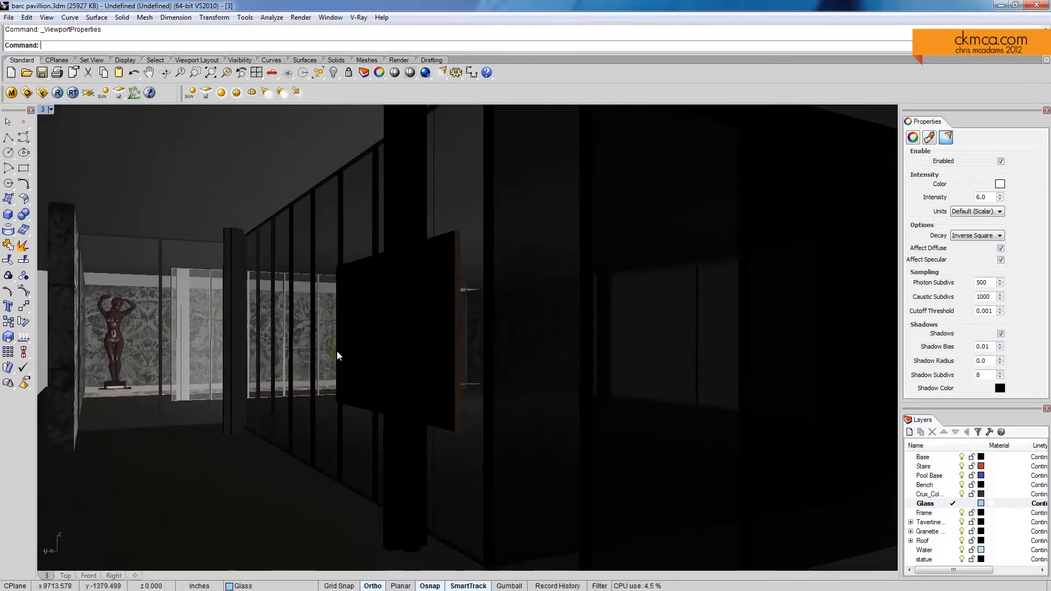
pyautogui.click(58, 93)
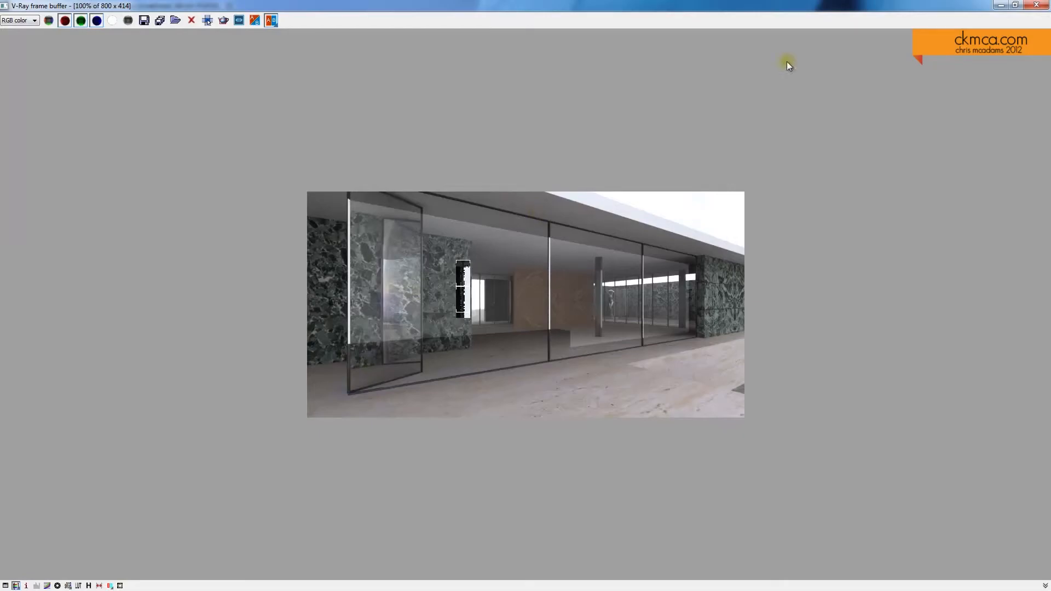
pyautogui.click(1037, 5)
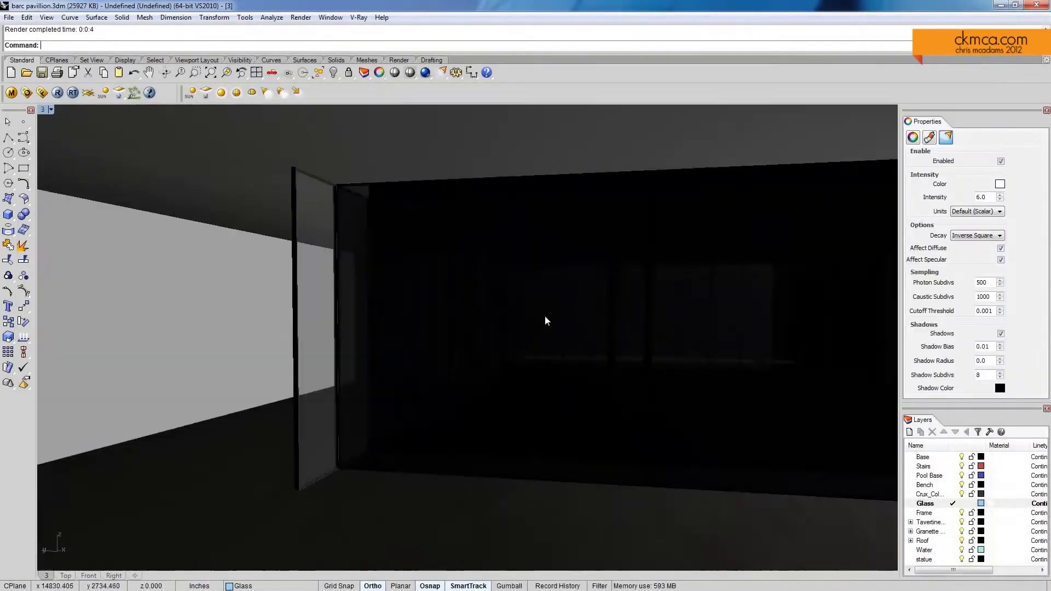
# Step: Frame an exterior view along the green marble wall with the glass facade beyond it
pyautogui.moveTo(544, 321); pyautogui.dragTo(608, 345, button='right')
pyautogui.scroll(2, 633, 359)
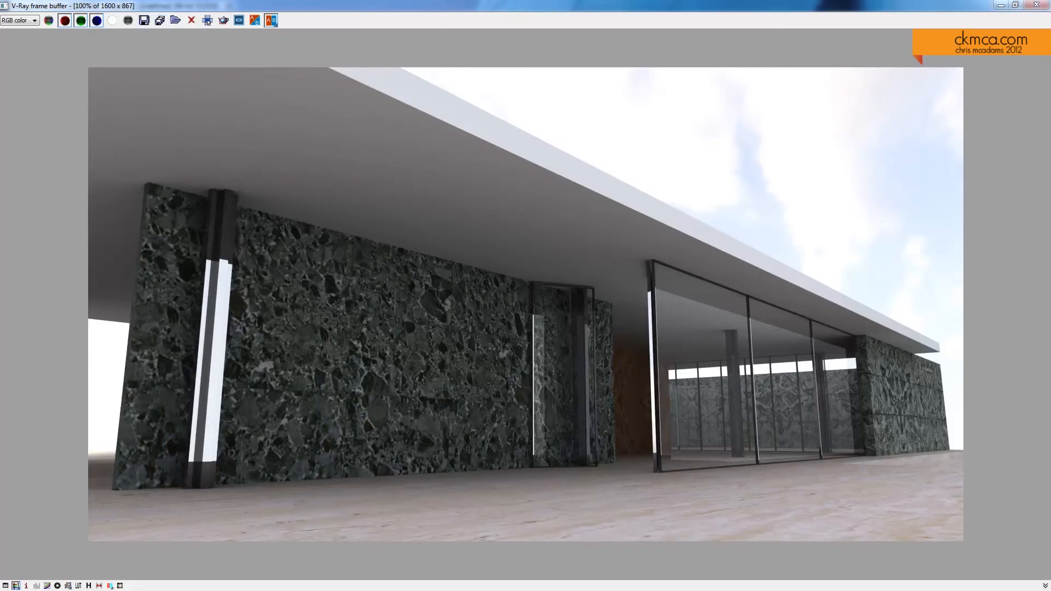
# Step: Begin saving the rendered image and create a folder named BP renders on the Desktop as its destination
pyautogui.click(144, 20)
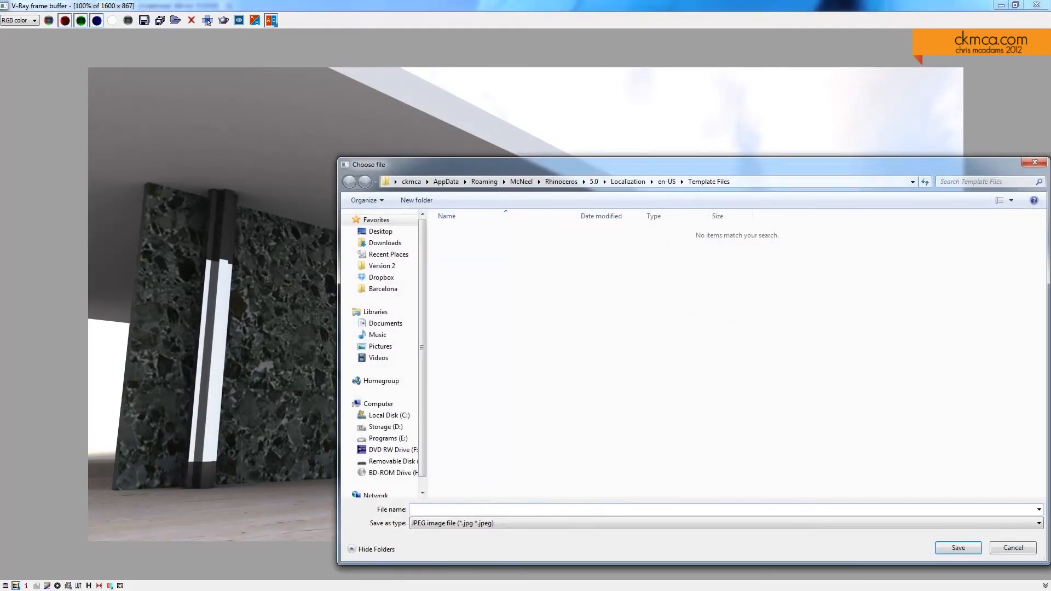
pyautogui.click(381, 231)
pyautogui.rightClick(561, 345)
pyautogui.moveTo(585, 457)
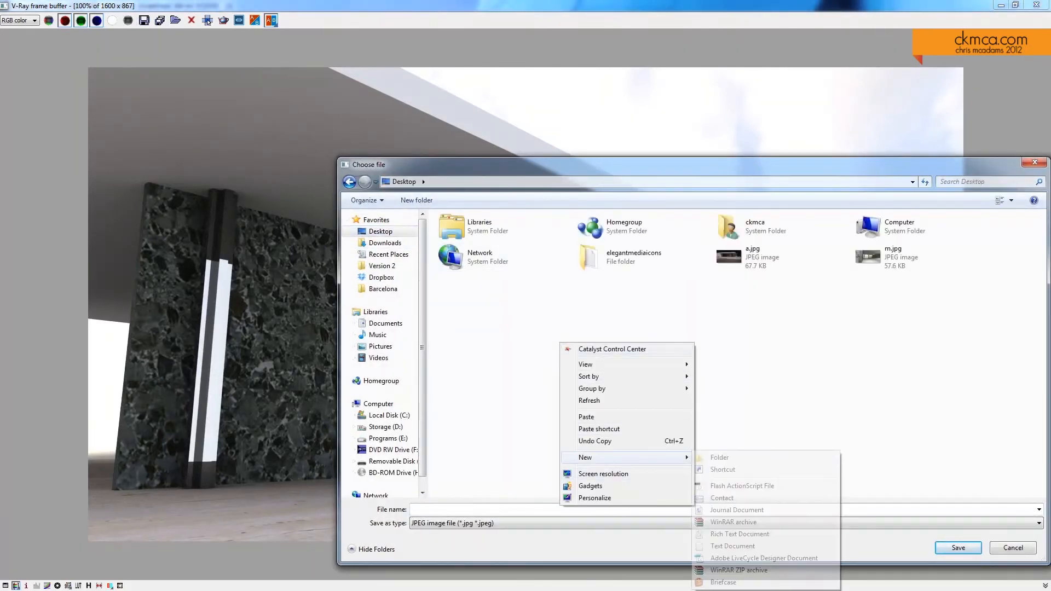
pyautogui.click(718, 457)
pyautogui.write('BP renders')
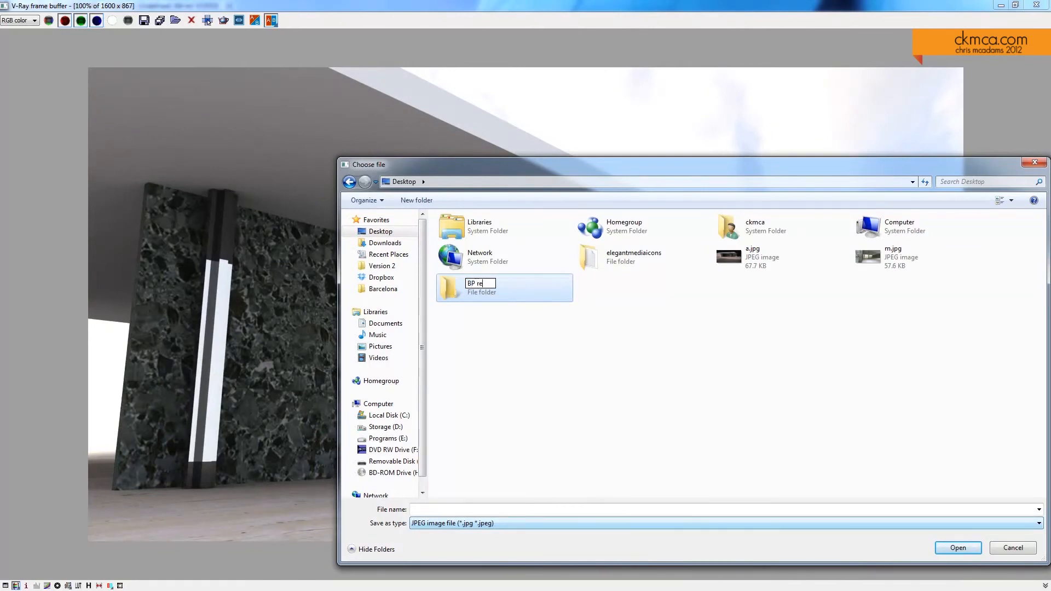
pyautogui.press('Return')
pyautogui.doubleClick(483, 287)
# Step: Save the RGB render as a TIFF file named rgb in the BP renders folder
pyautogui.click(726, 524)
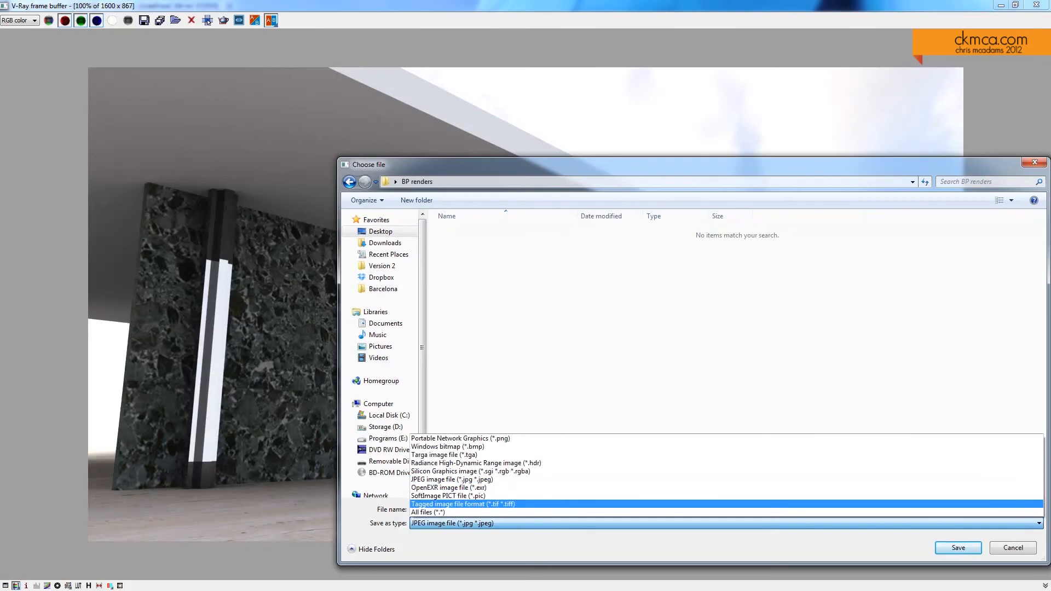
pyautogui.click(463, 504)
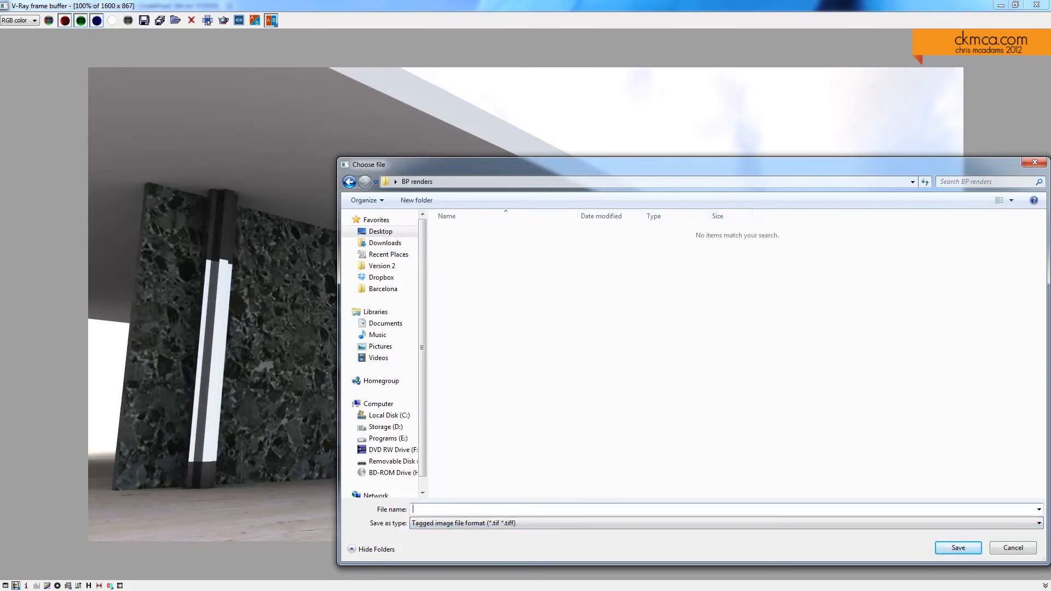
pyautogui.write('rgb')
pyautogui.press('Return')
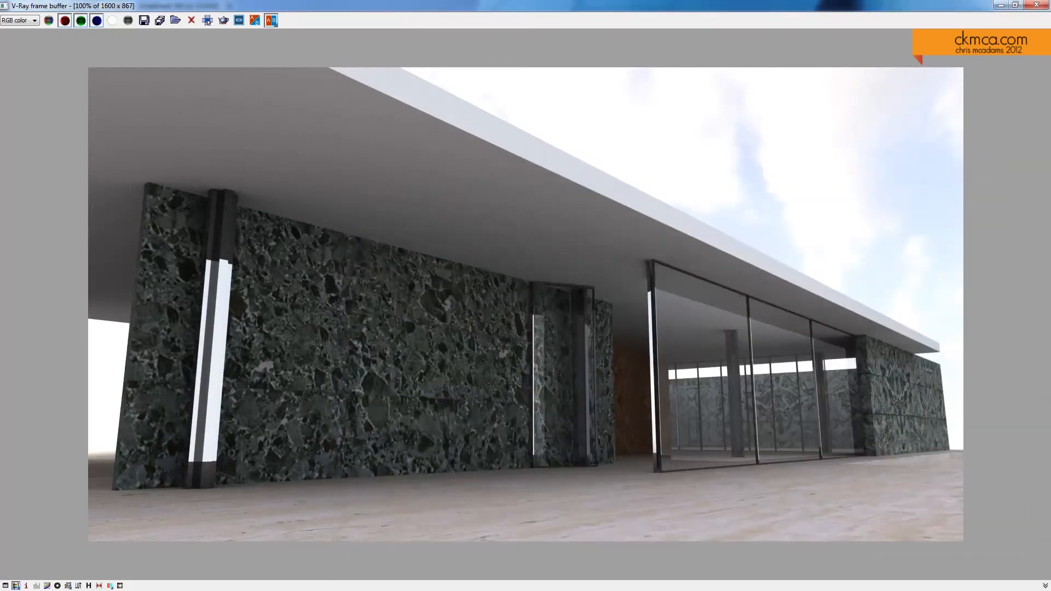
# Step: Display the Alpha channel of the render and save it as a TIFF file named alpha in the BP renders folder
pyautogui.click(33, 21)
pyautogui.click(18, 37)
pyautogui.click(144, 20)
pyautogui.write('ap')
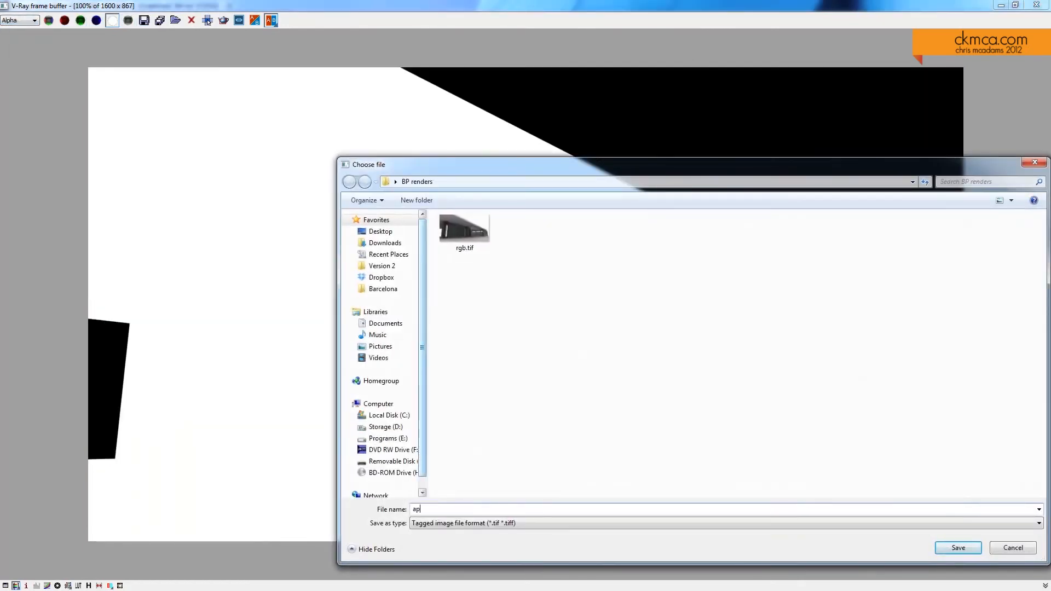
pyautogui.press('BackSpace')
pyautogui.write('lpha')
pyautogui.press('Return')
# Step: Switch the render to the ZDepth channel and save it as a TIFF file named z in the BP renders folder
pyautogui.click(21, 20)
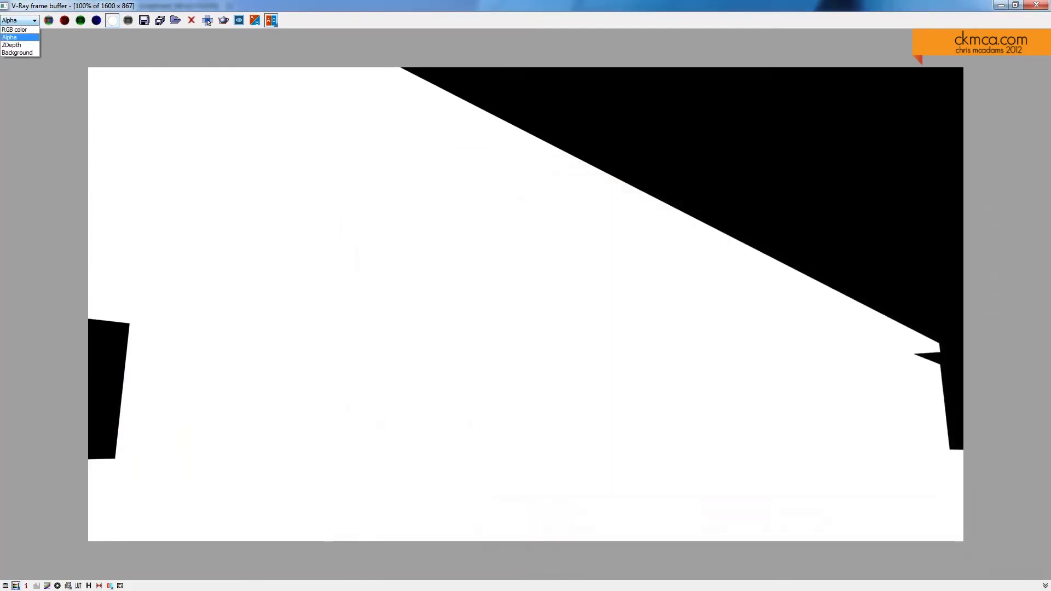
pyautogui.click(16, 45)
pyautogui.click(144, 20)
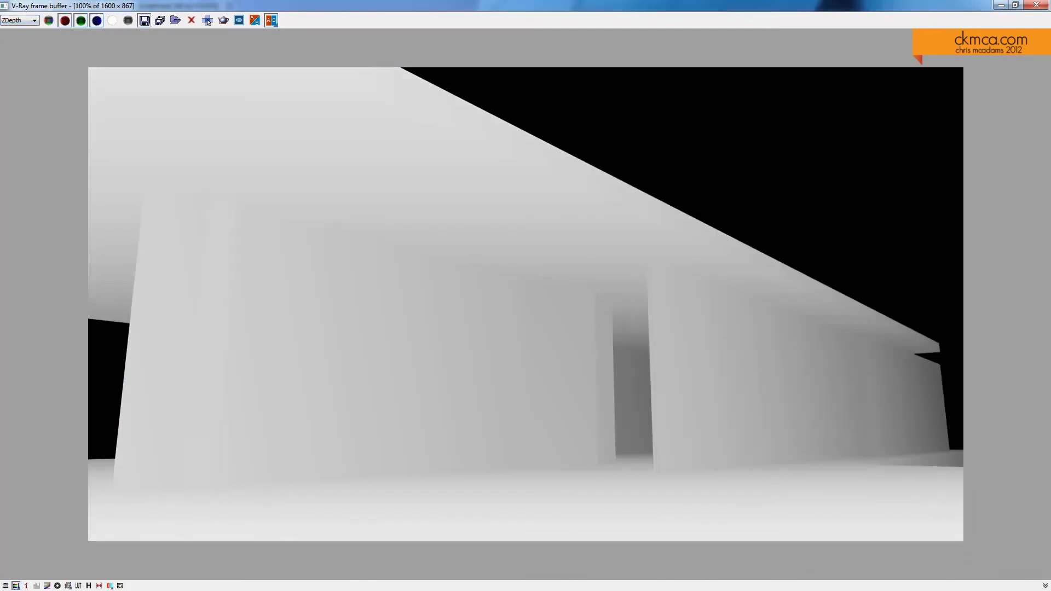
pyautogui.write('z')
pyautogui.press('Return')
# Step: Show the Background channel and save it as a TIFF file named background in the BP renders folder
pyautogui.click(21, 20)
pyautogui.click(17, 52)
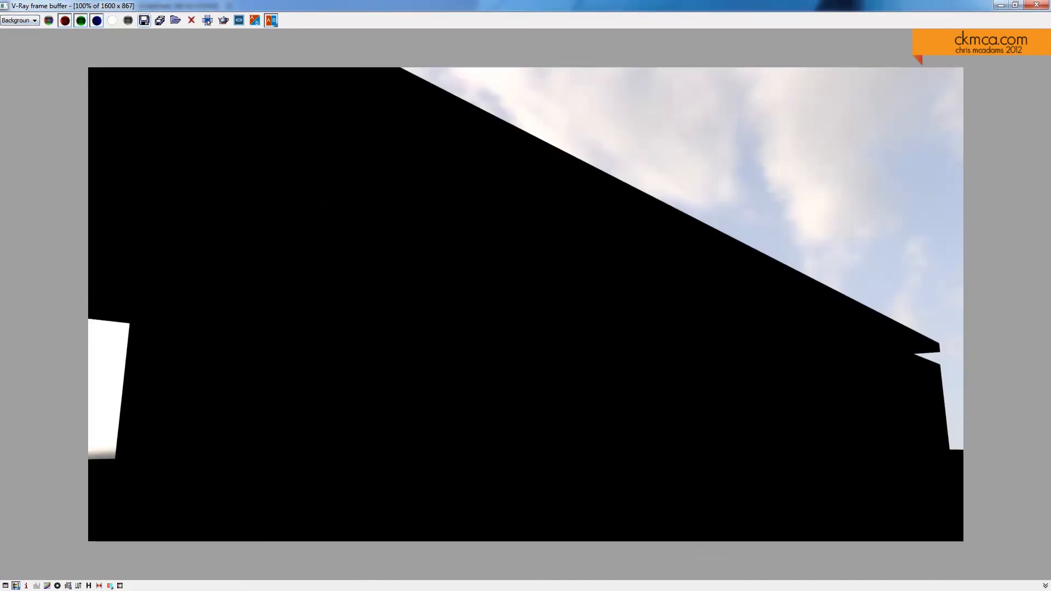
pyautogui.click(144, 20)
pyautogui.write('background')
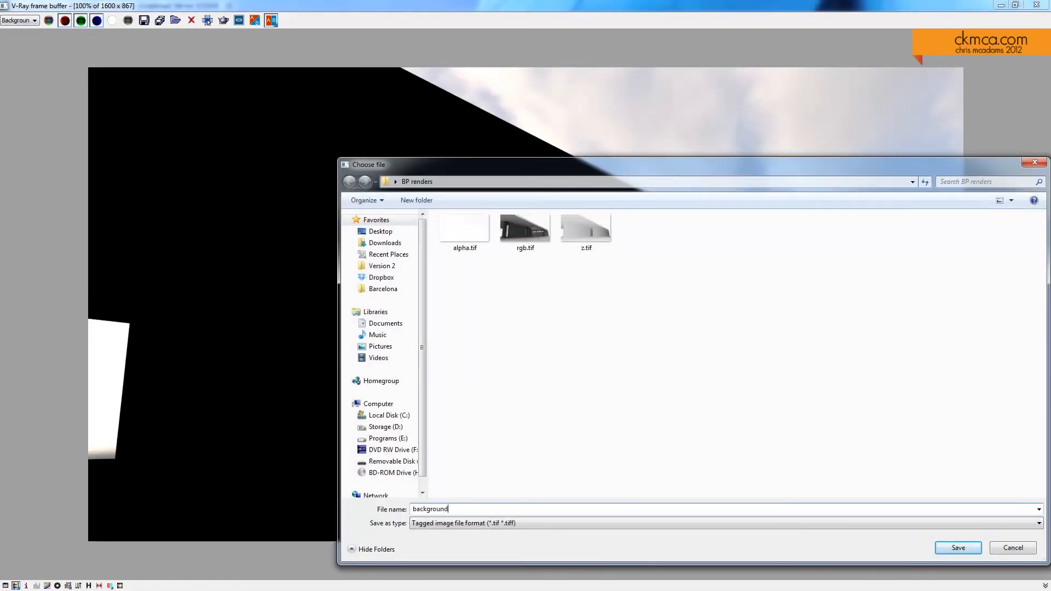
pyautogui.press('Return')
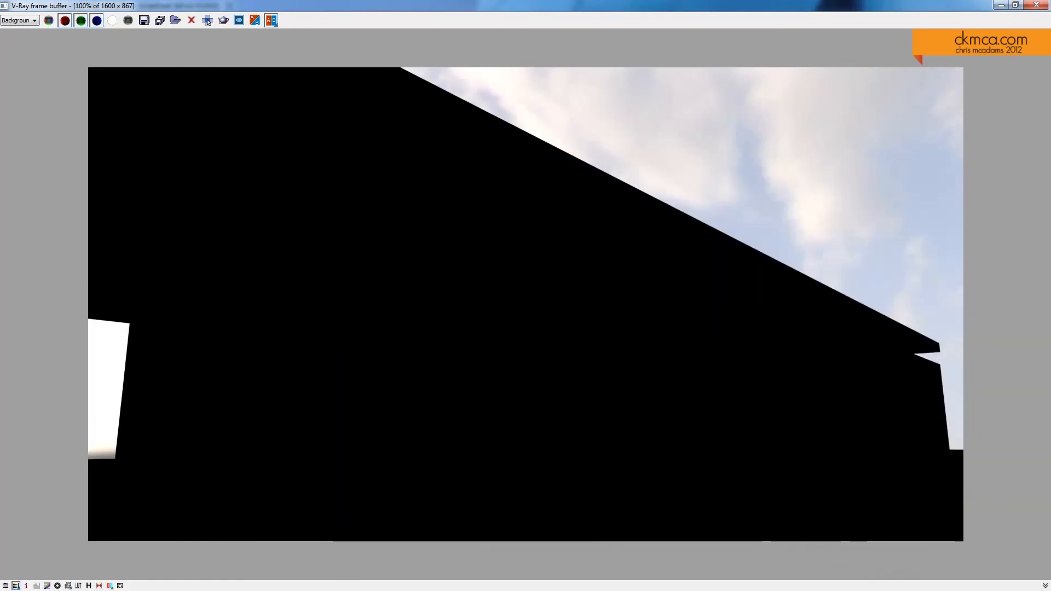